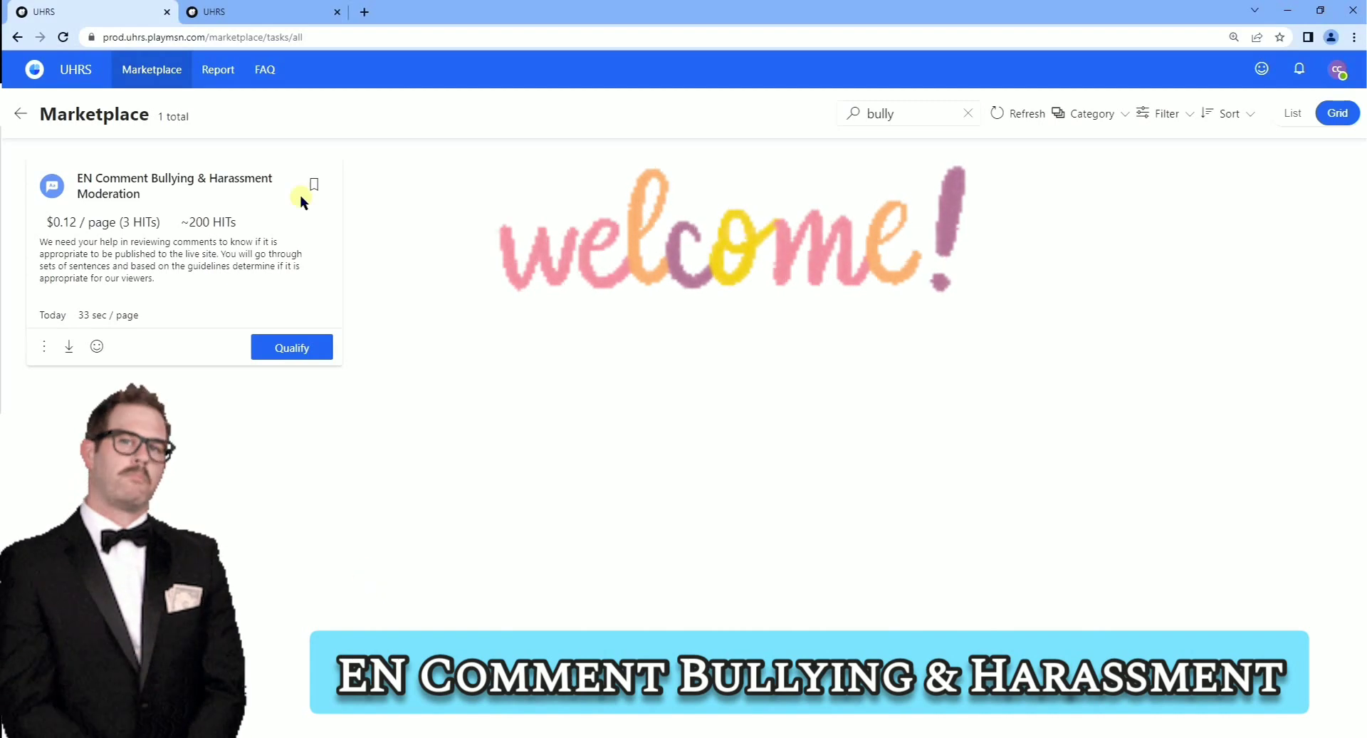
# - Review the EN Comment Bullying & Harassment Moderation task card: title, pay per page, time per page and description
pyautogui.tripleClick(92, 194)
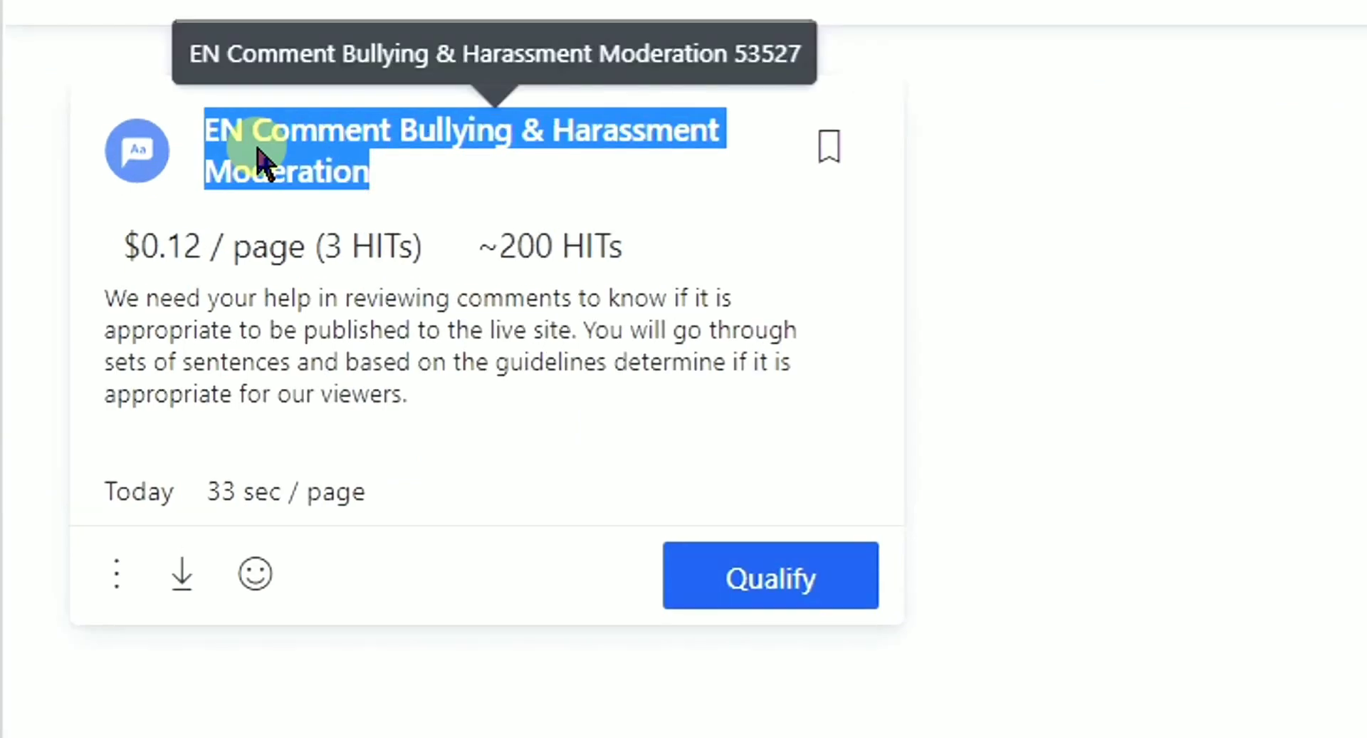
pyautogui.click(173, 296)
pyautogui.moveTo(123, 239); pyautogui.dragTo(424, 262)
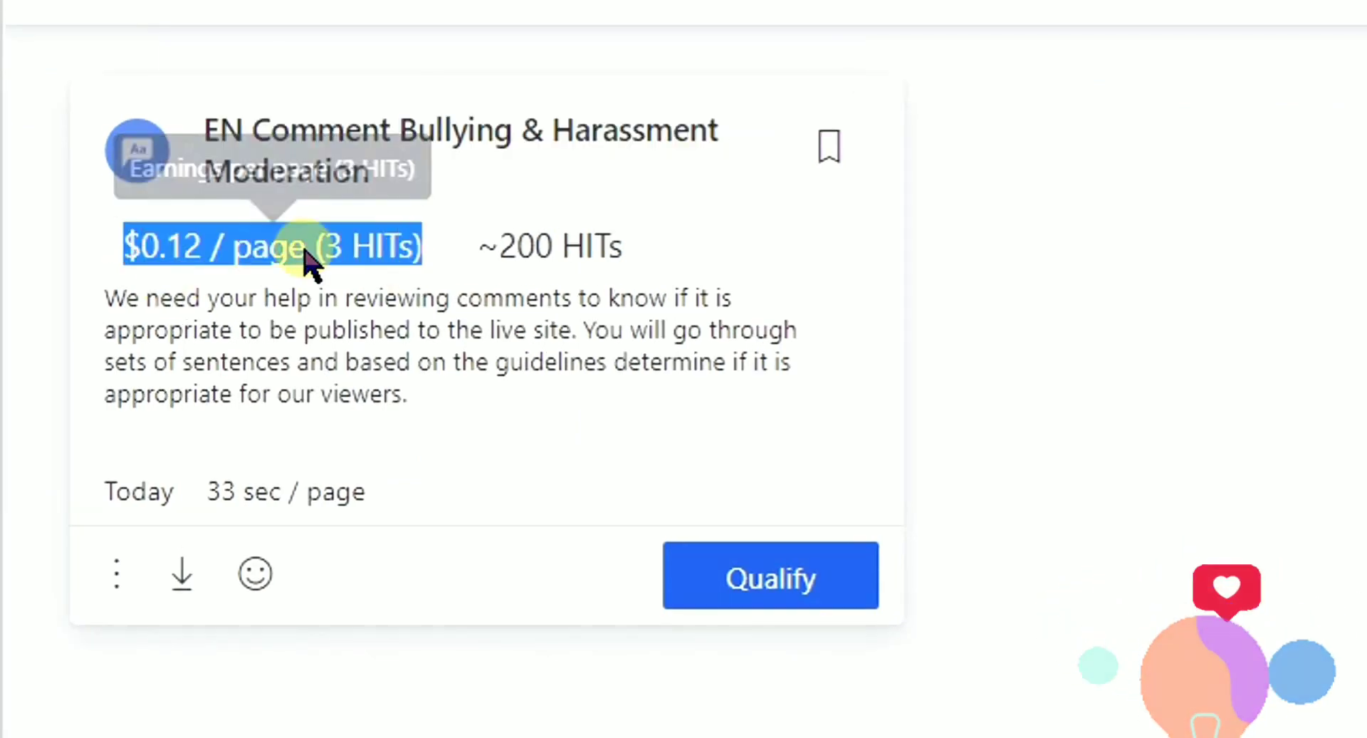
pyautogui.click(443, 421)
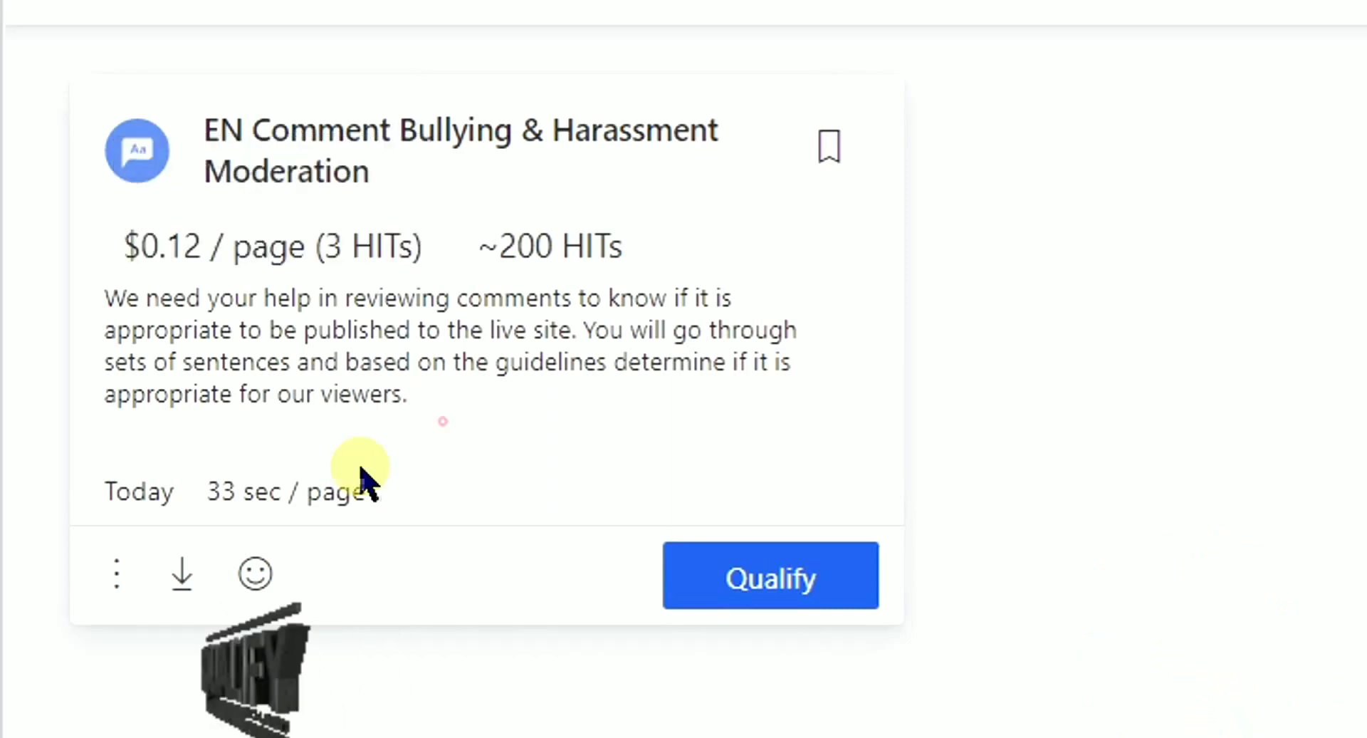
pyautogui.tripleClick(363, 476)
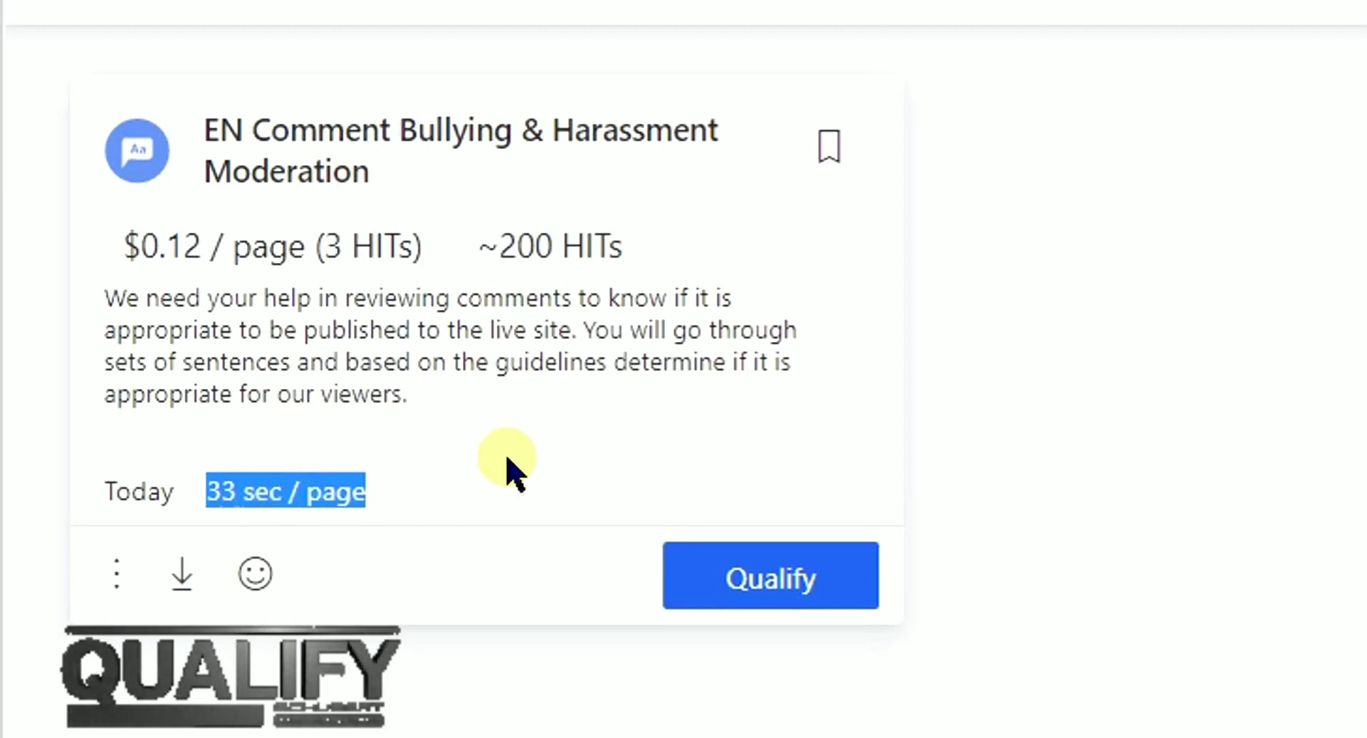
pyautogui.moveTo(100, 296); pyautogui.dragTo(451, 391)
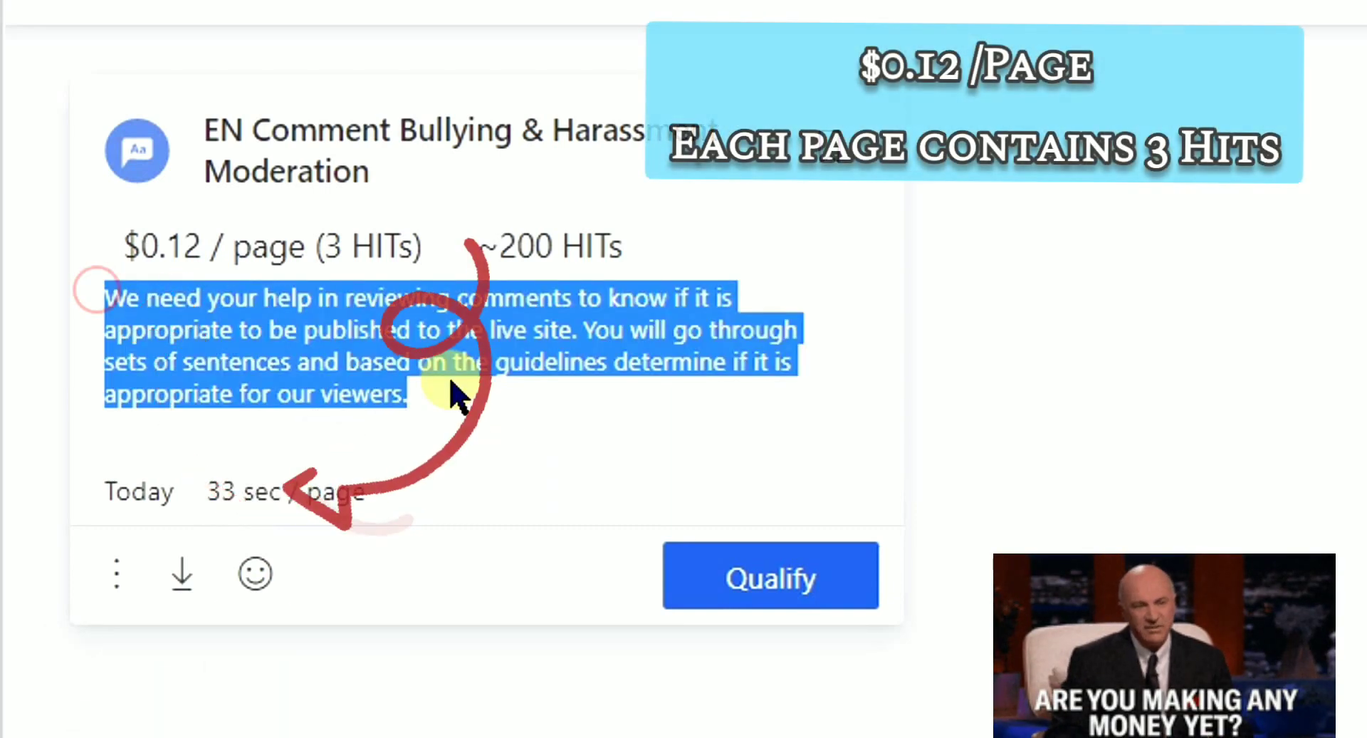
pyautogui.click(629, 485)
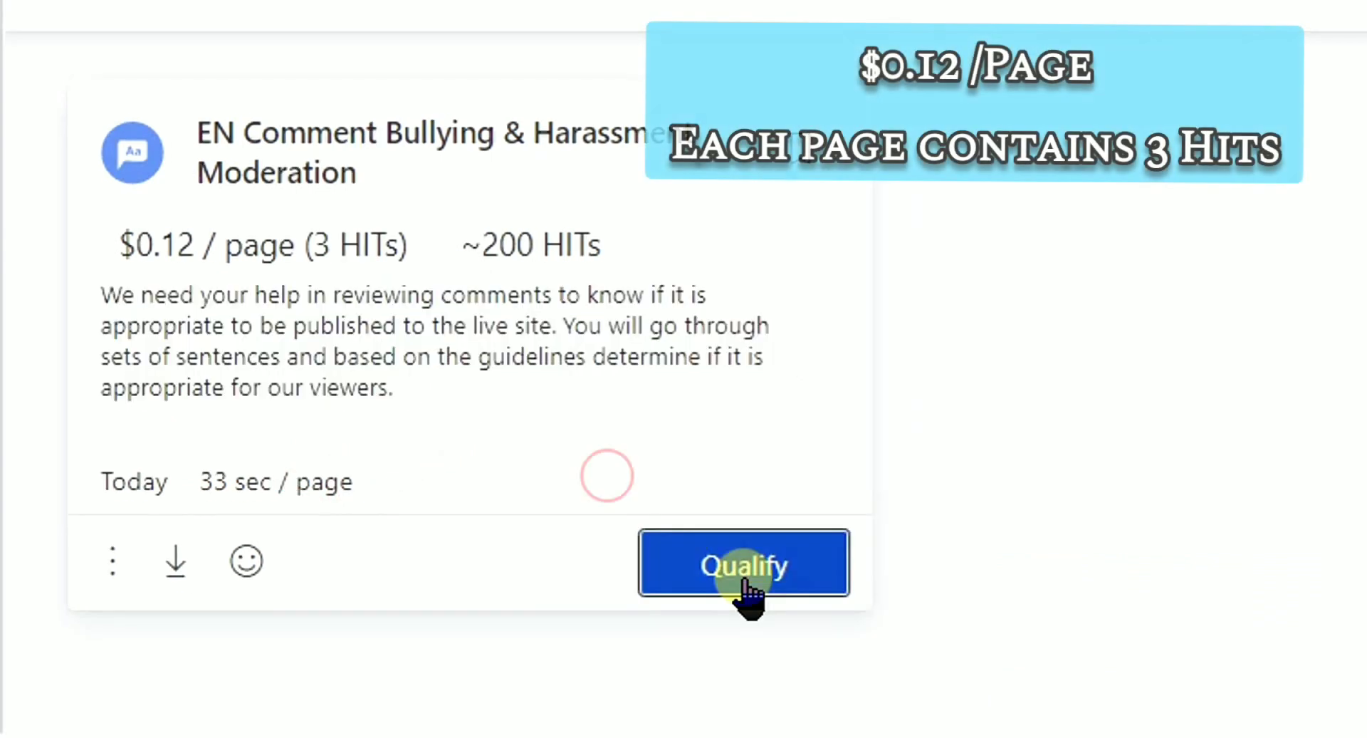
# - Check the qualification attempts and test length for the bullying moderation task, and start its qualification test
pyautogui.click(744, 565)
pyautogui.moveTo(304, 466); pyautogui.dragTo(383, 464)
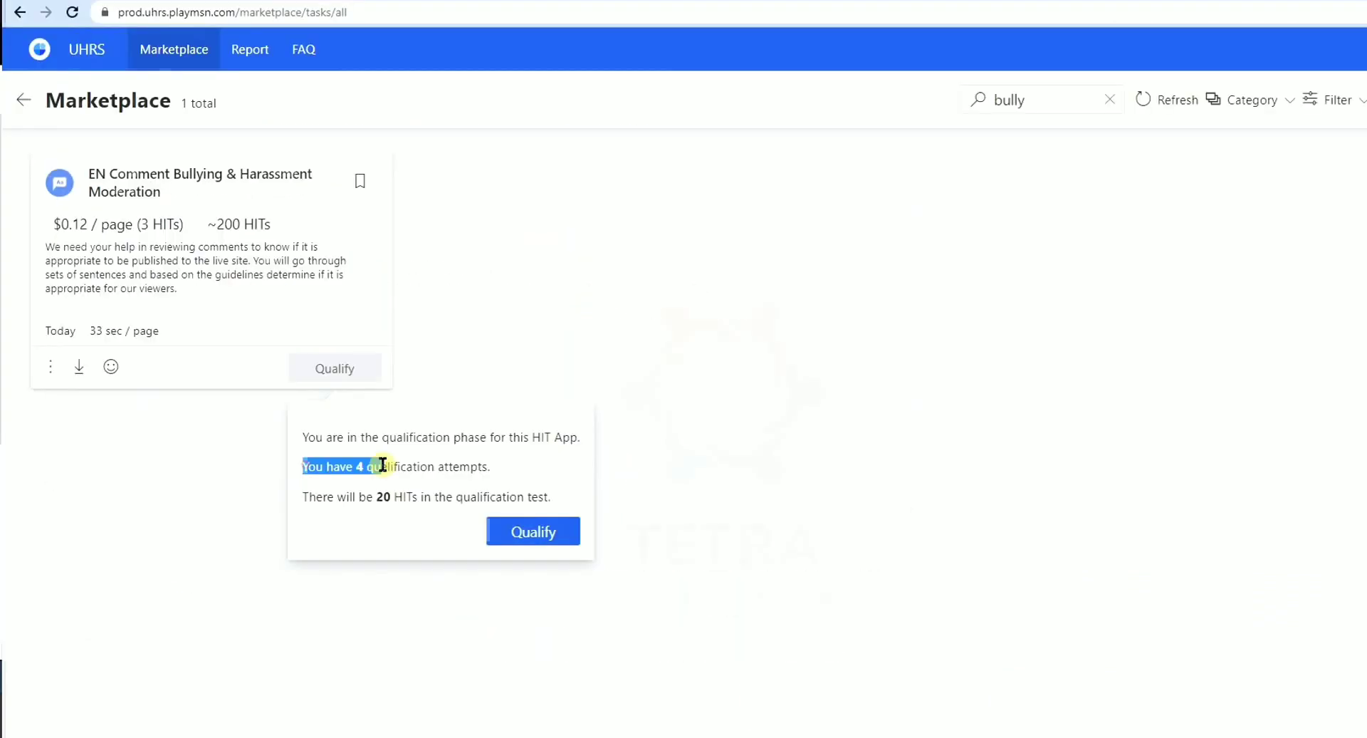
pyautogui.moveTo(264, 459); pyautogui.dragTo(494, 463)
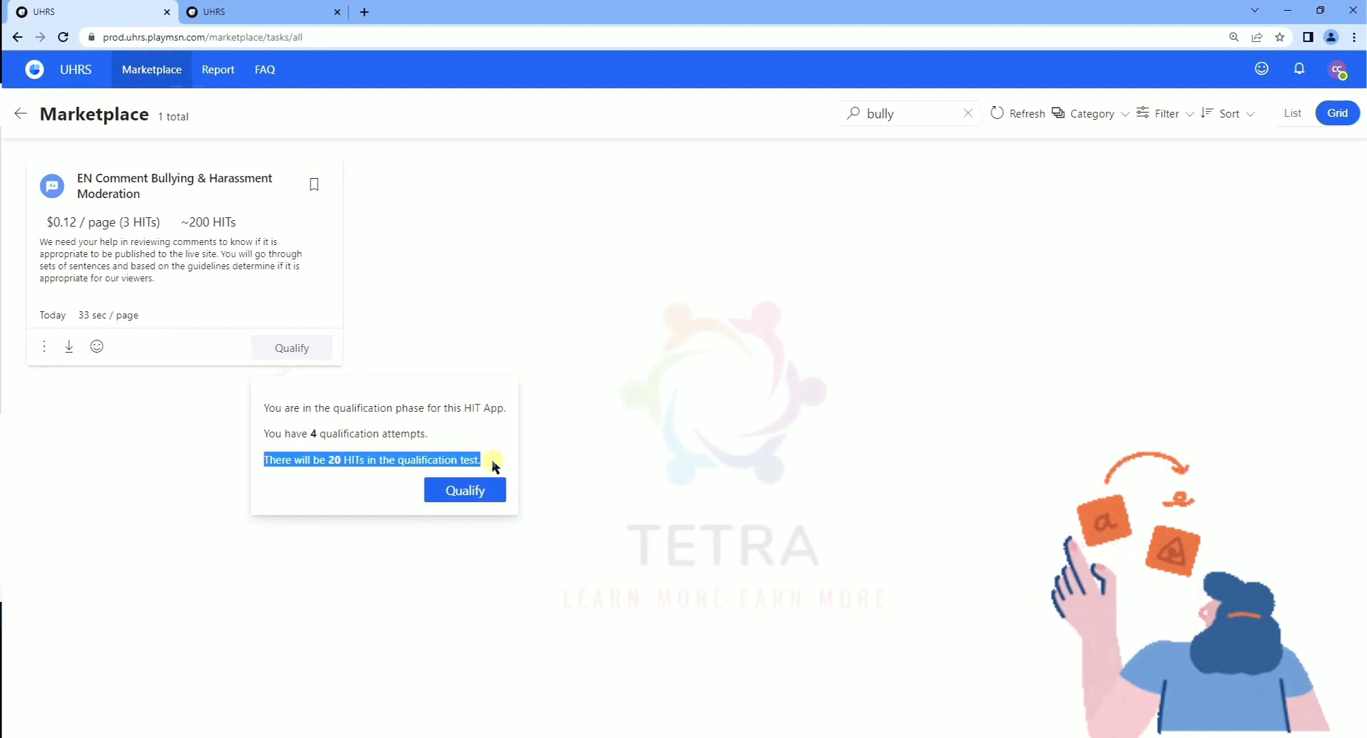
pyautogui.click(489, 498)
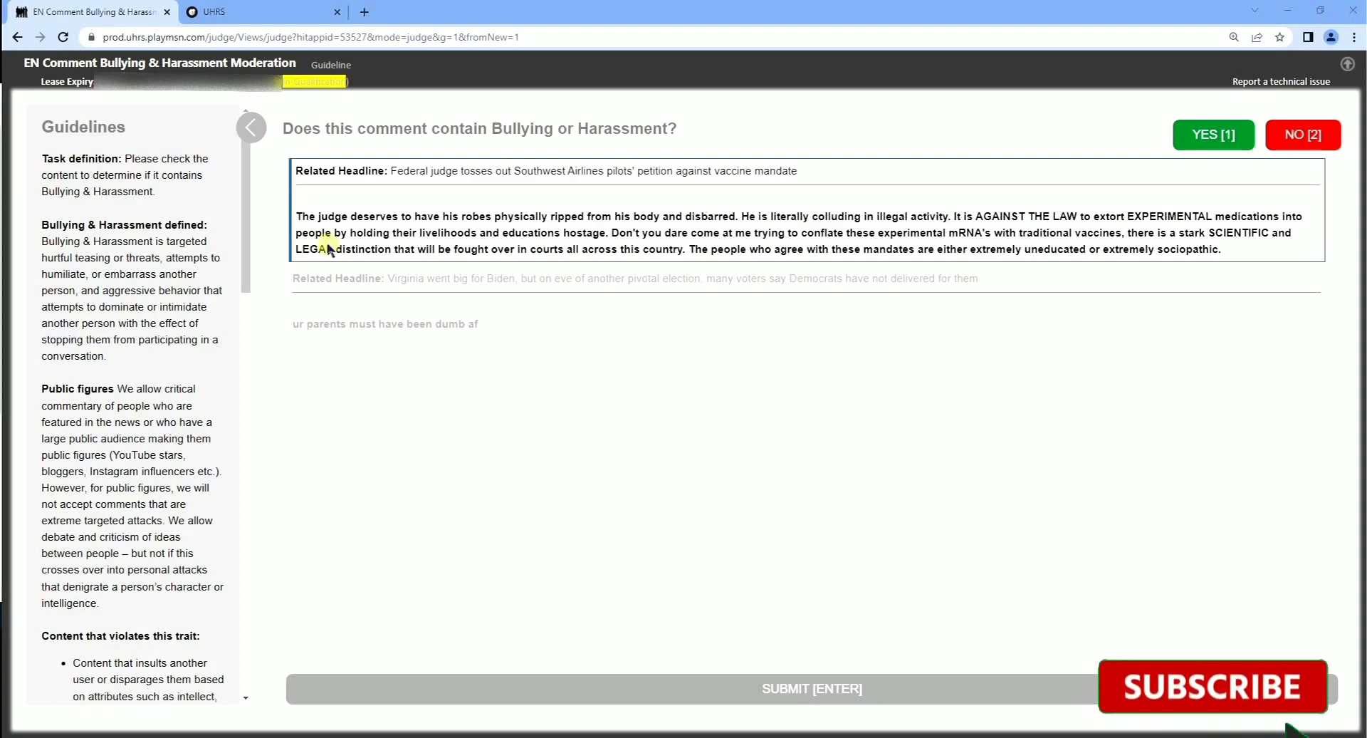
# - Skim the whole guidelines, reading the task definition, the definition of Bullying & Harassment and the Public figures rule
pyautogui.moveTo(43, 126); pyautogui.dragTo(203, 732)
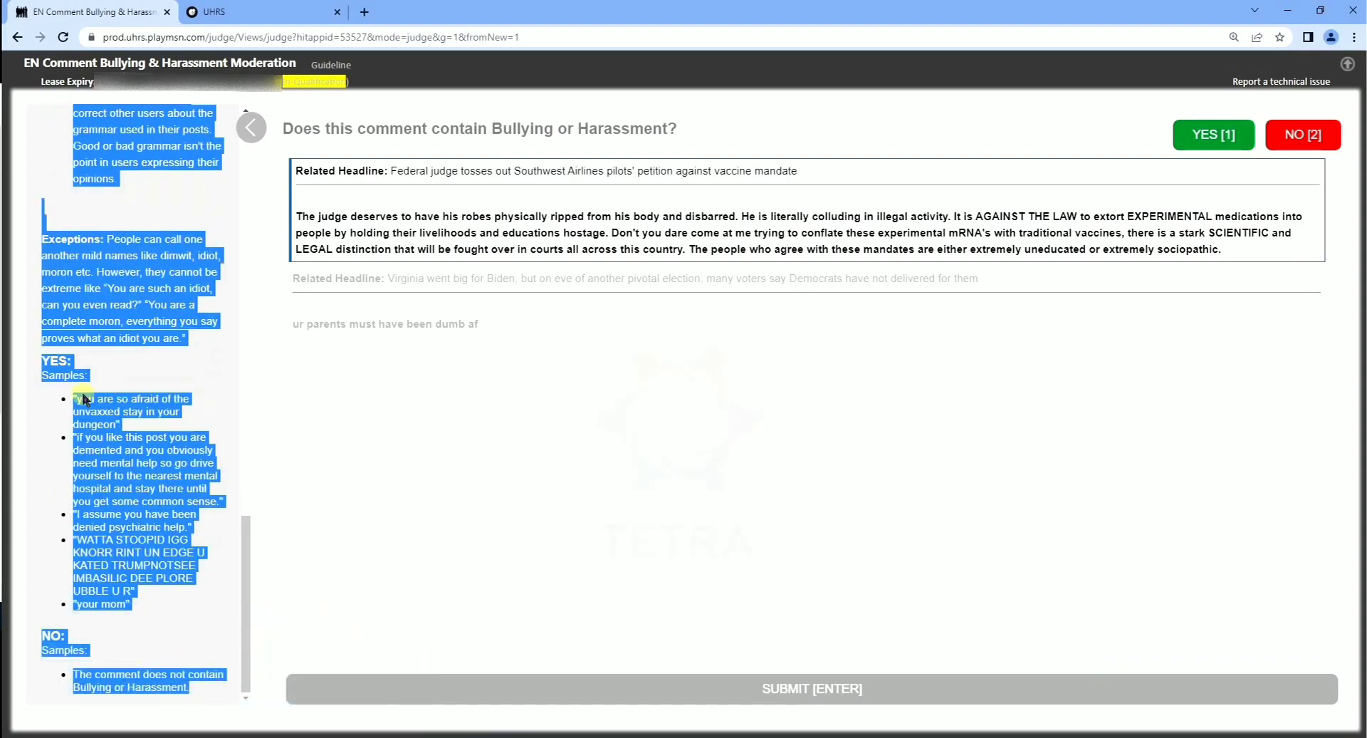
pyautogui.click(117, 403)
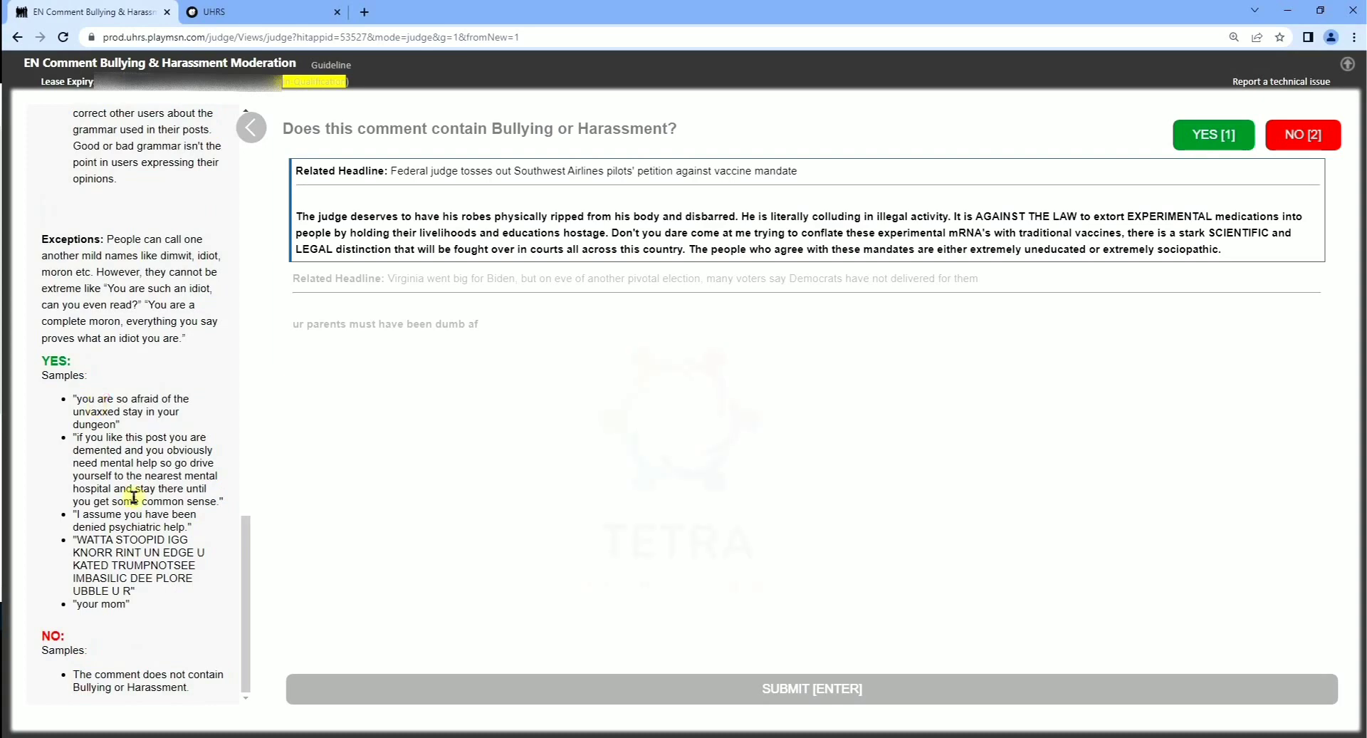
pyautogui.scroll(7, 133, 496)
pyautogui.scroll(8, 125, 518)
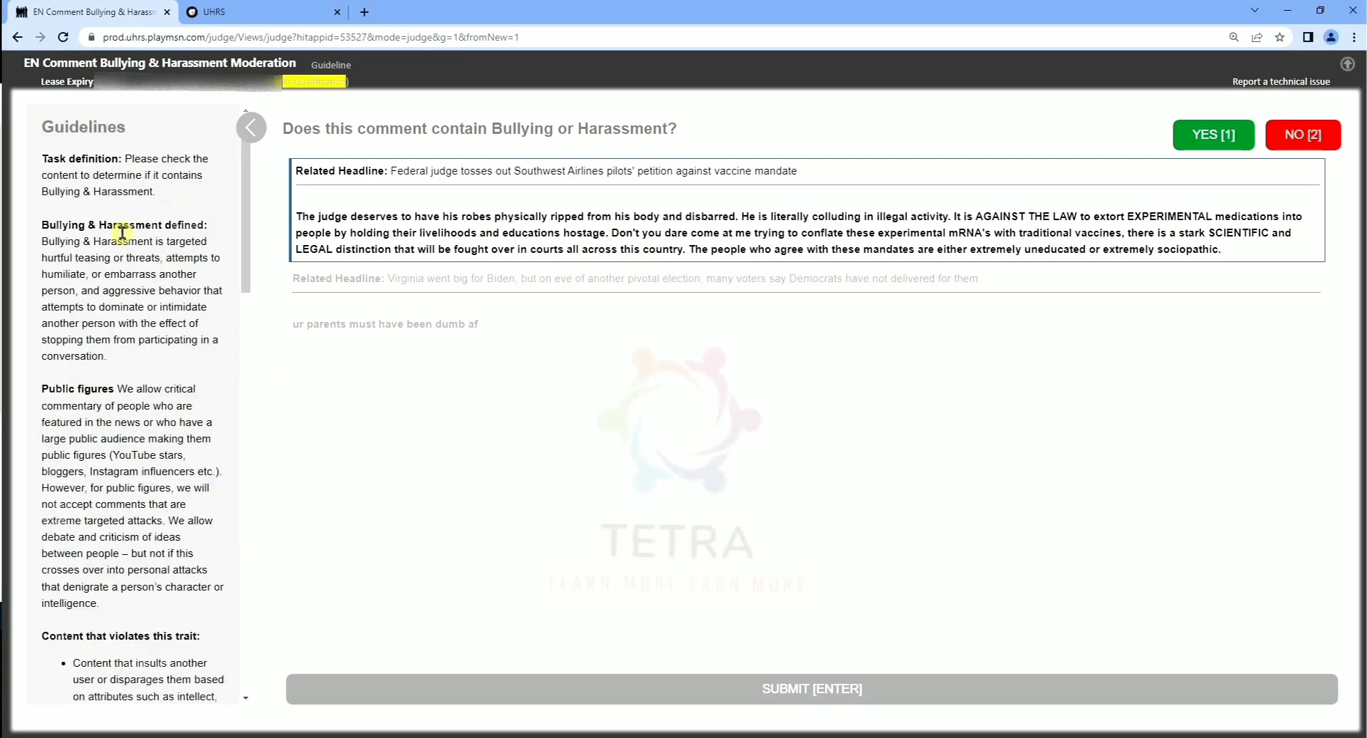
pyautogui.moveTo(42, 158)
pyautogui.mouseDown()
pyautogui.moveTo(203, 174)
pyautogui.moveTo(155, 198)
pyautogui.mouseUp()
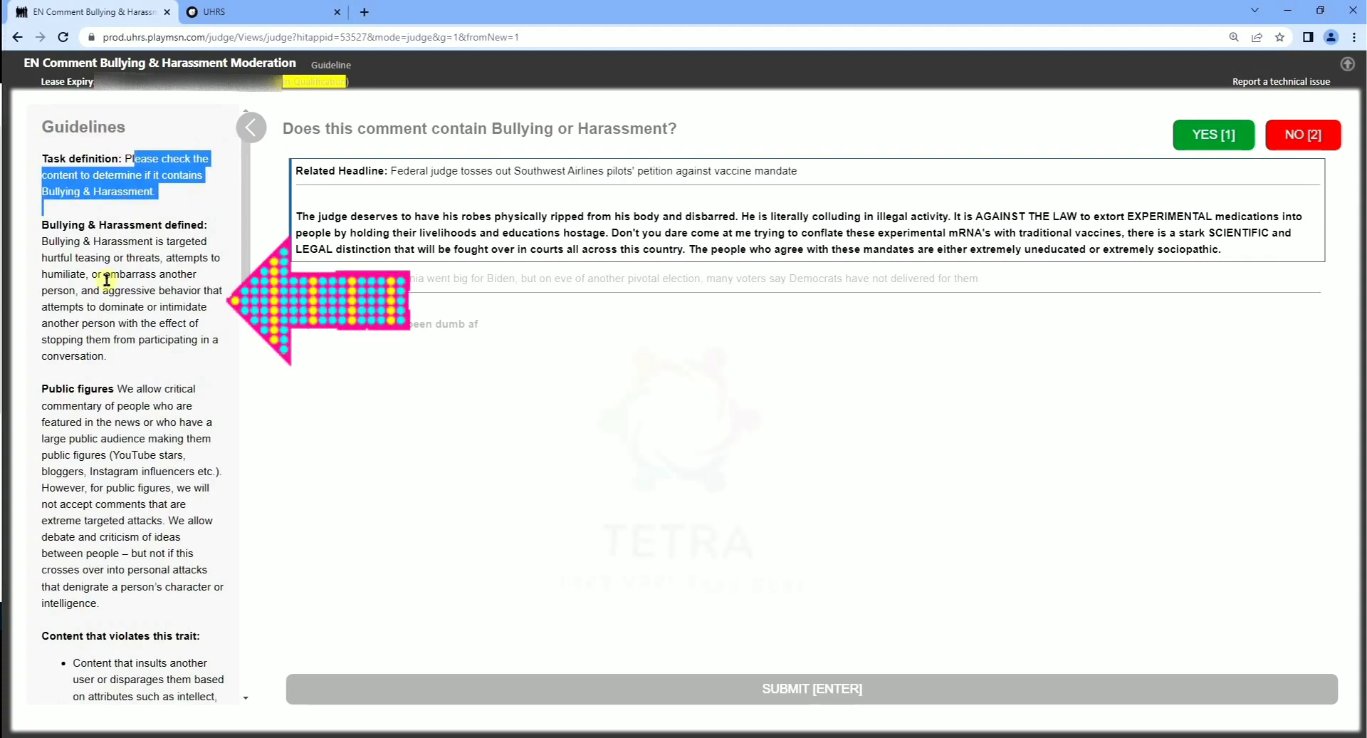
pyautogui.moveTo(41, 224); pyautogui.dragTo(208, 225)
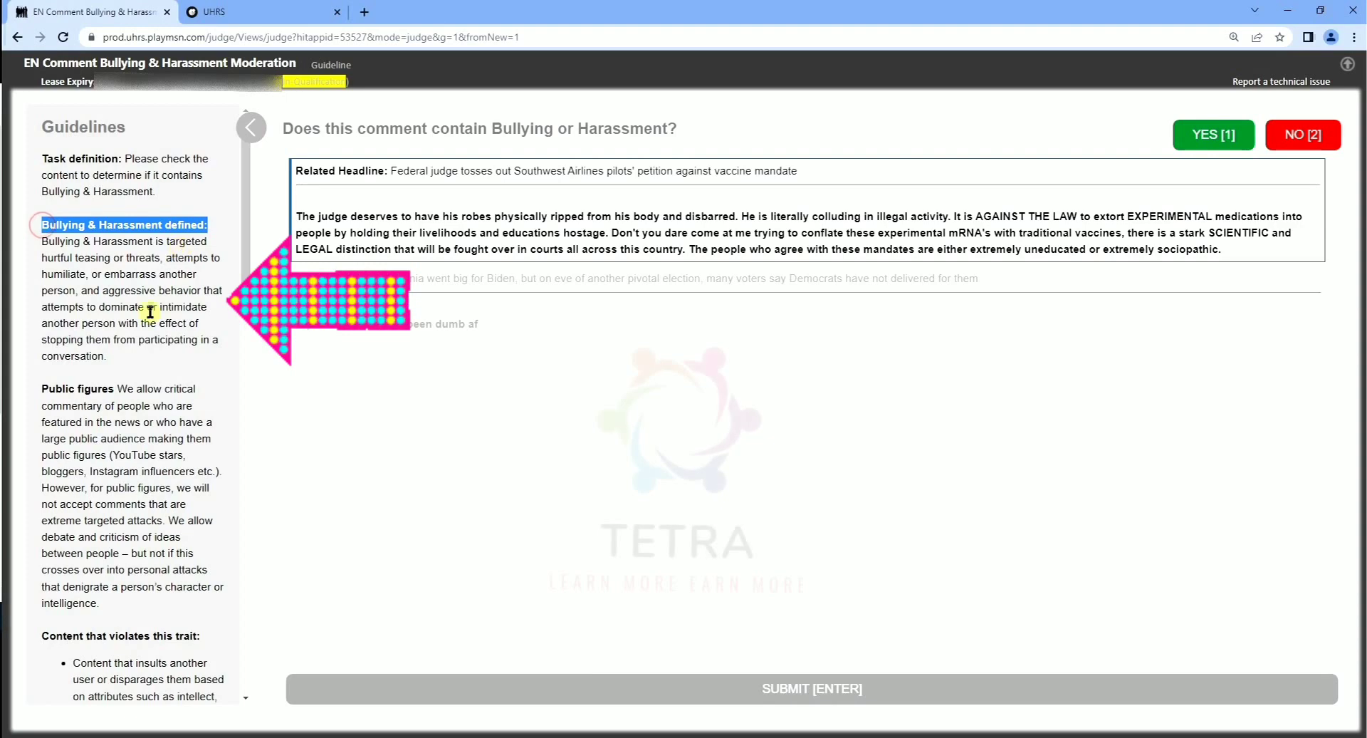
pyautogui.moveTo(48, 241); pyautogui.dragTo(107, 356)
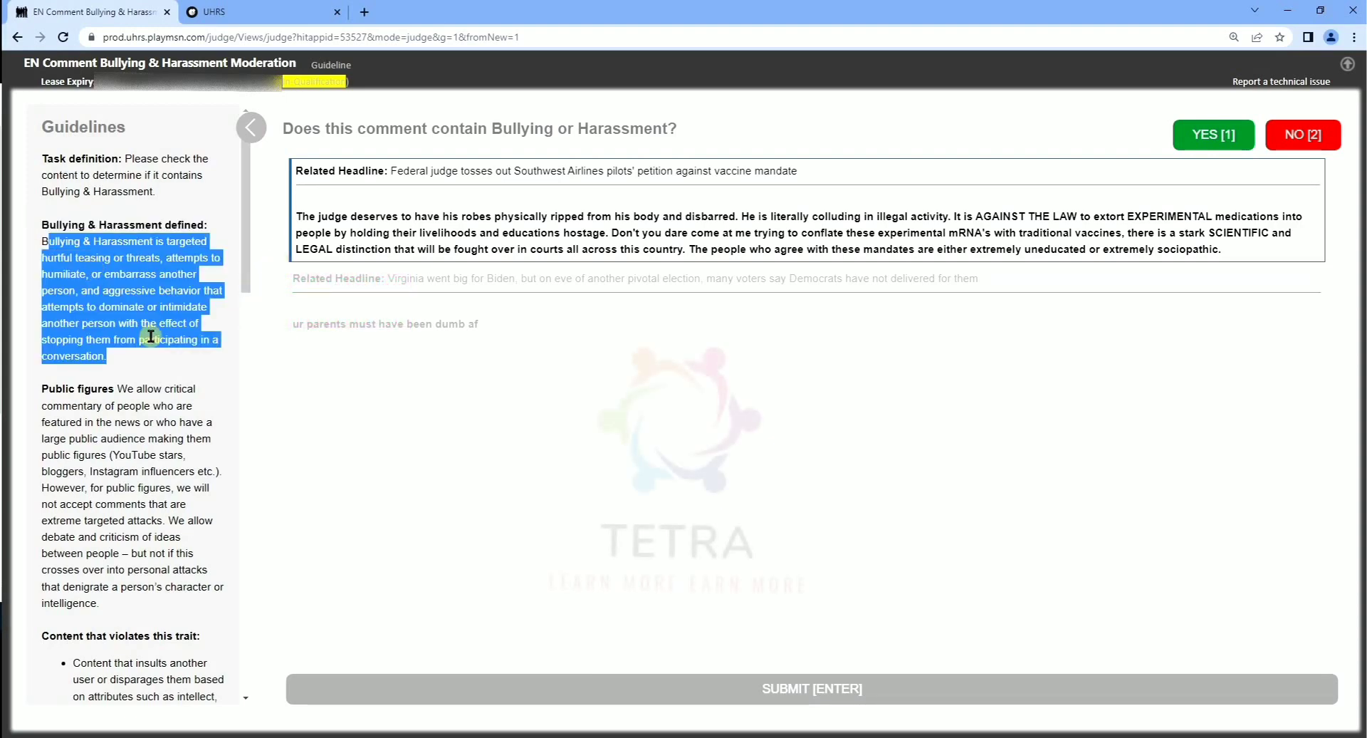
pyautogui.click(132, 390)
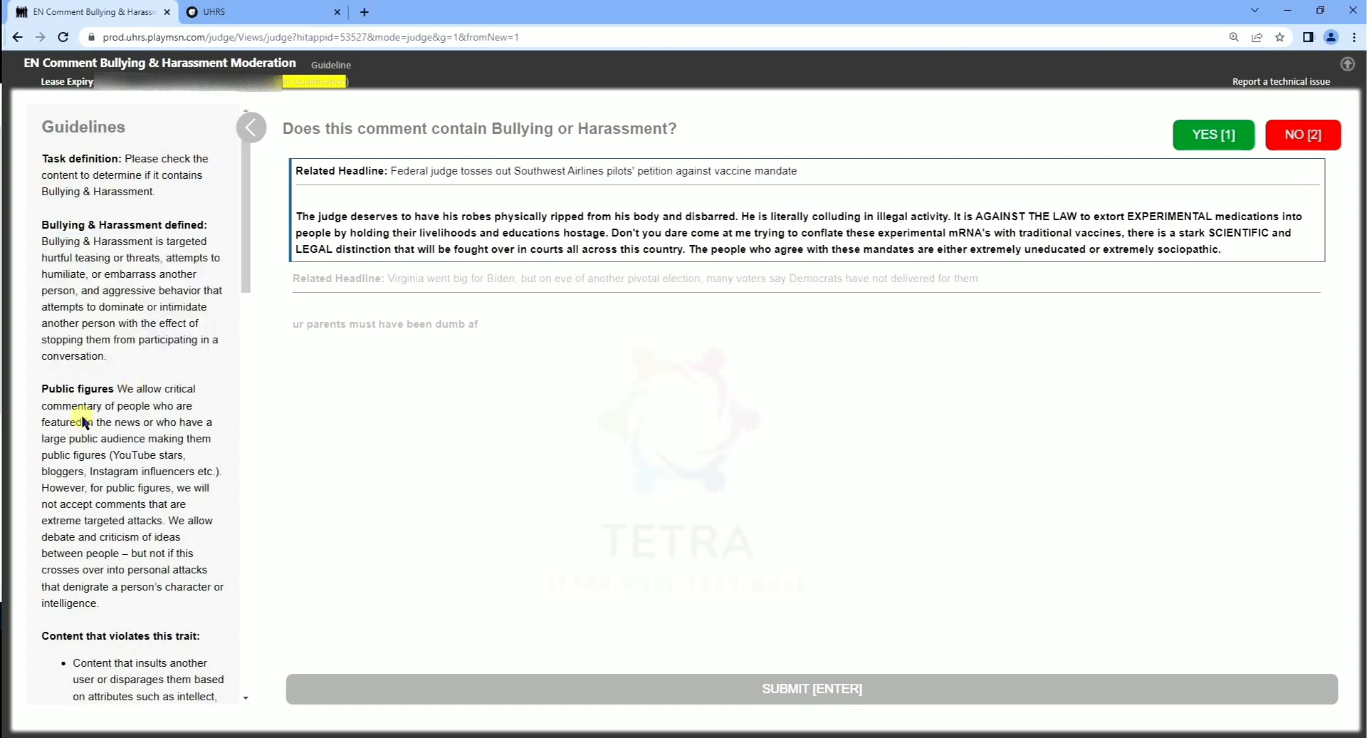
pyautogui.moveTo(42, 387)
pyautogui.mouseDown()
pyautogui.moveTo(164, 397)
pyautogui.moveTo(143, 567)
pyautogui.mouseUp()
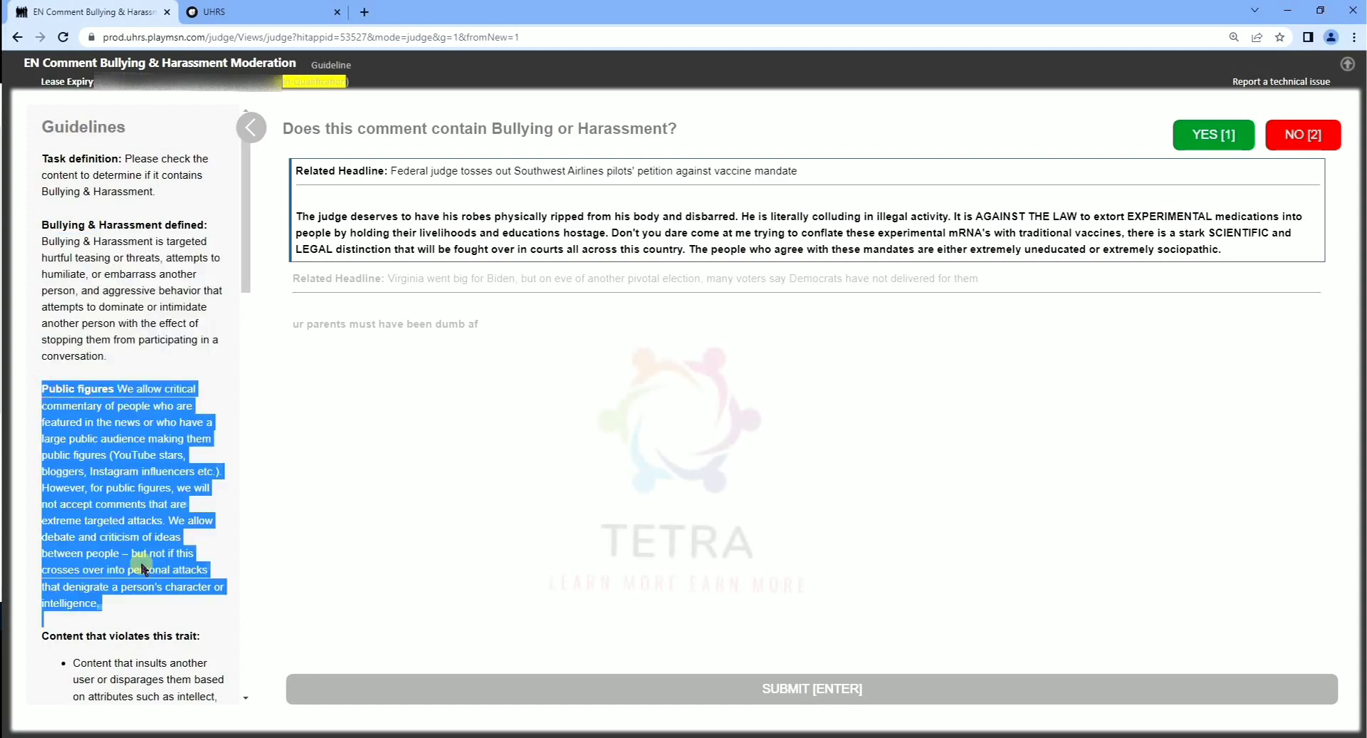
pyautogui.click(163, 554)
# - Read the guidelines on content that violates the trait, the exceptions, and the YES and NO samples
pyautogui.scroll(-5, 164, 554)
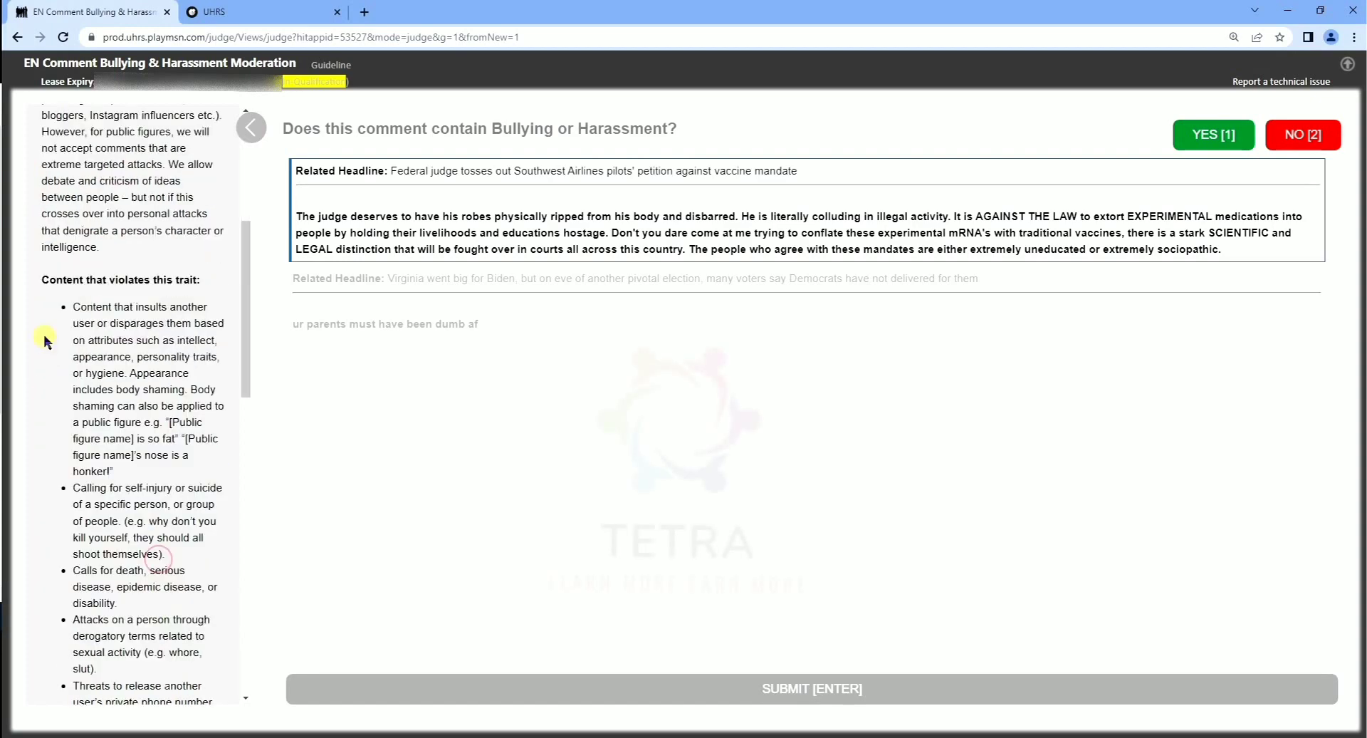
pyautogui.moveTo(42, 279); pyautogui.dragTo(200, 280)
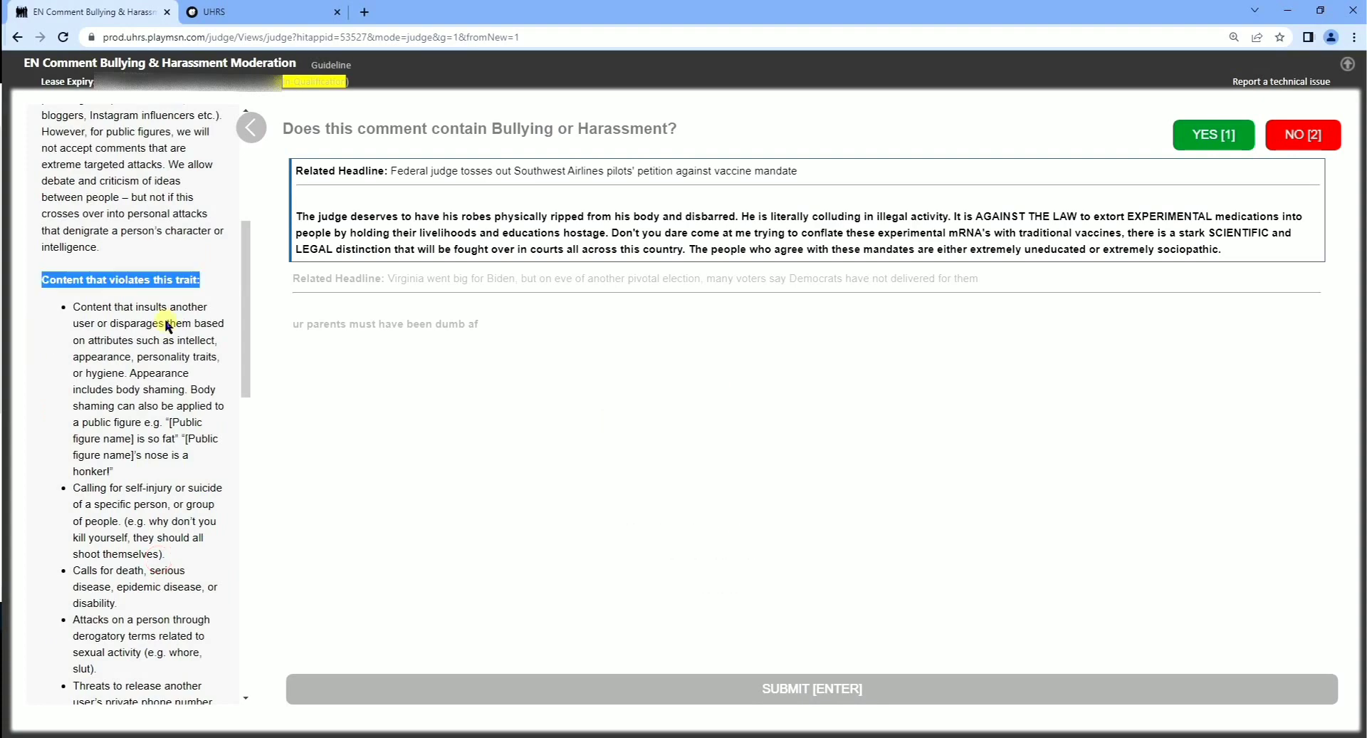
pyautogui.moveTo(168, 326); pyautogui.dragTo(197, 352)
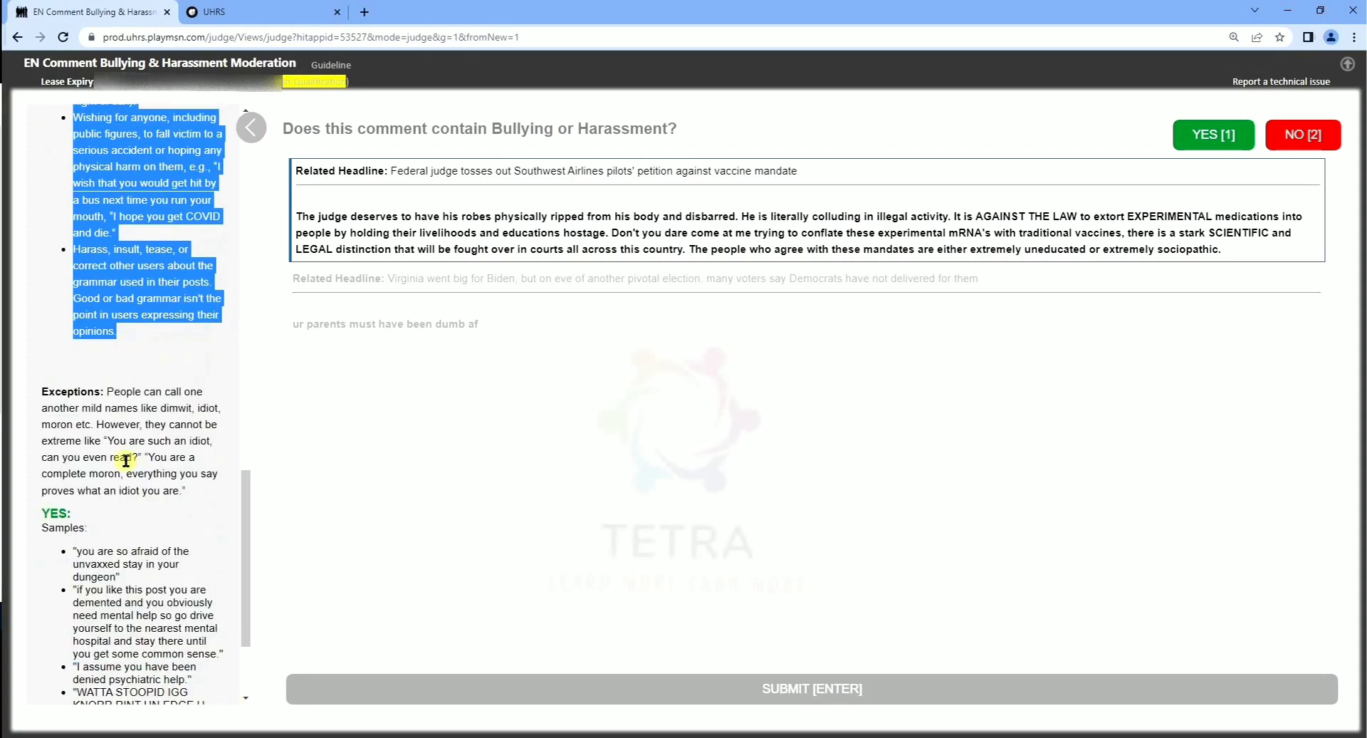
pyautogui.moveTo(41, 391); pyautogui.dragTo(183, 502)
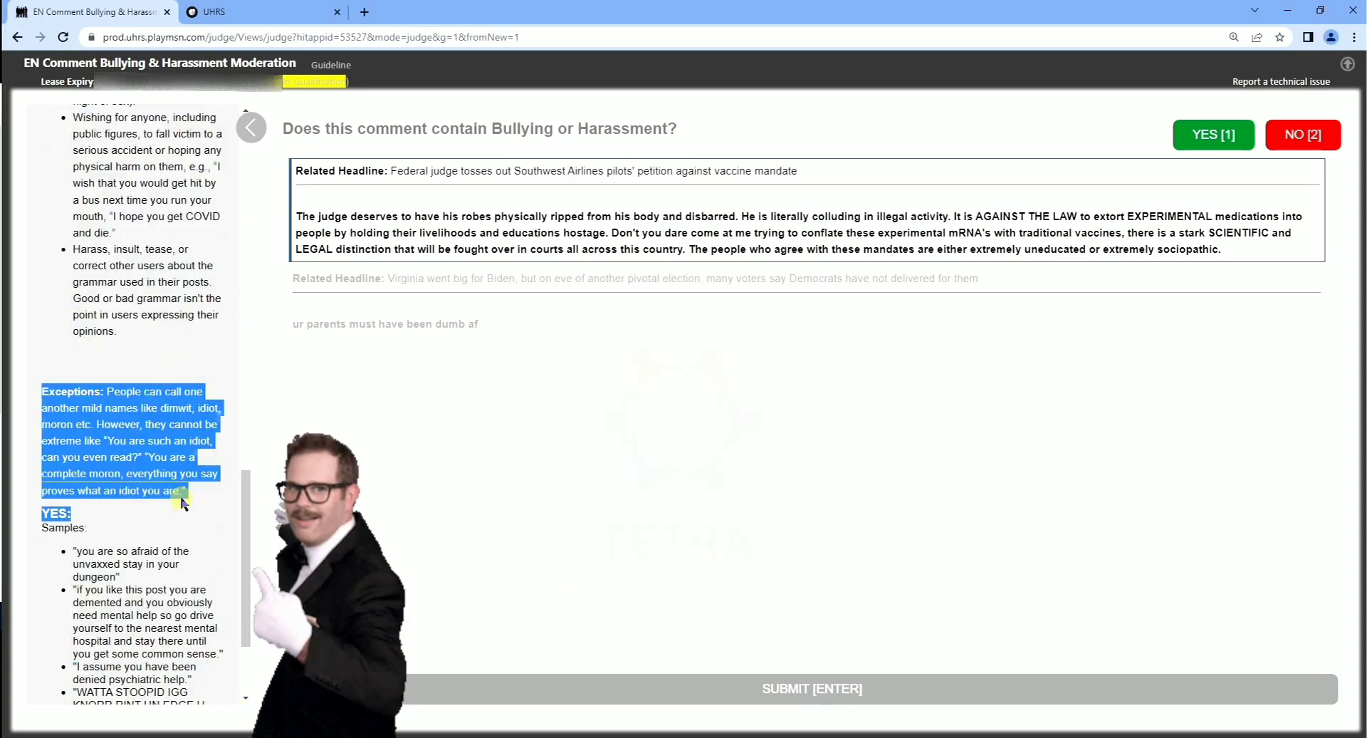
pyautogui.click(154, 557)
pyautogui.scroll(-2, 64, 410)
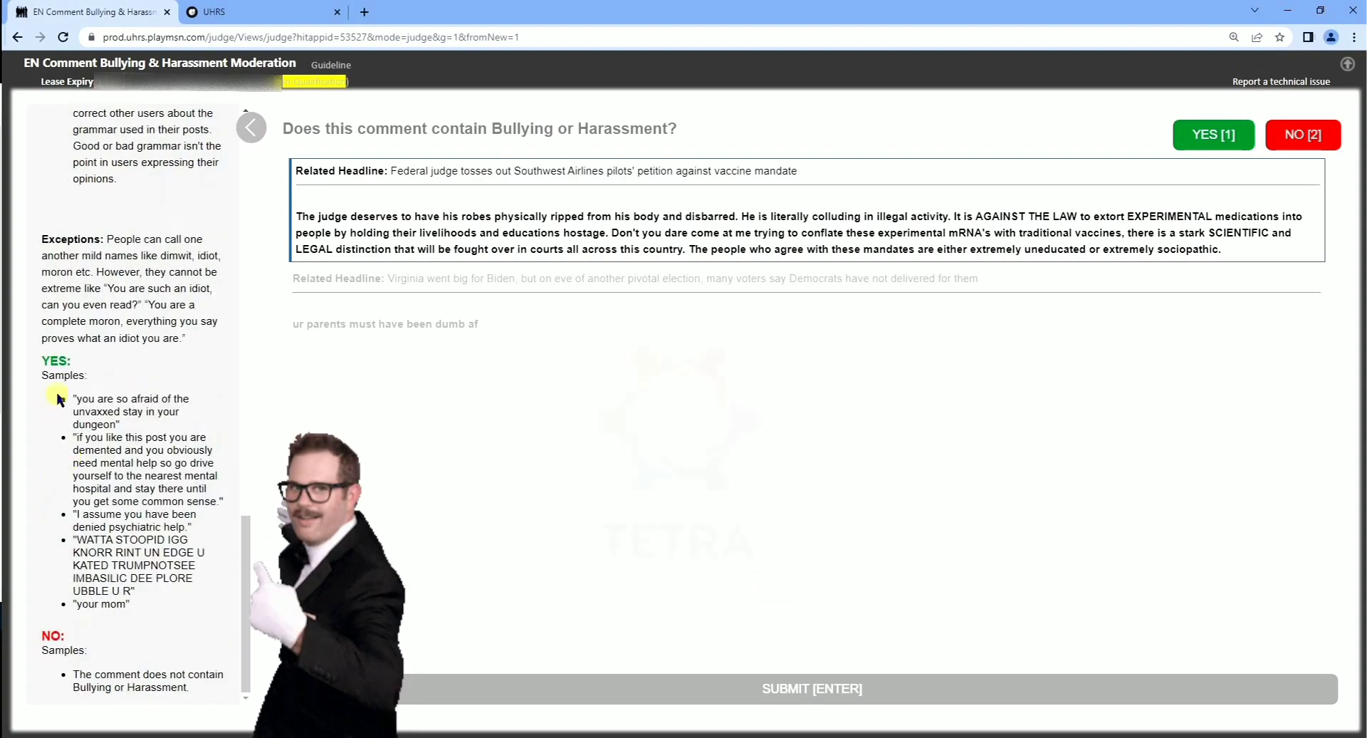
pyautogui.moveTo(59, 398); pyautogui.dragTo(132, 605)
pyautogui.click(83, 643)
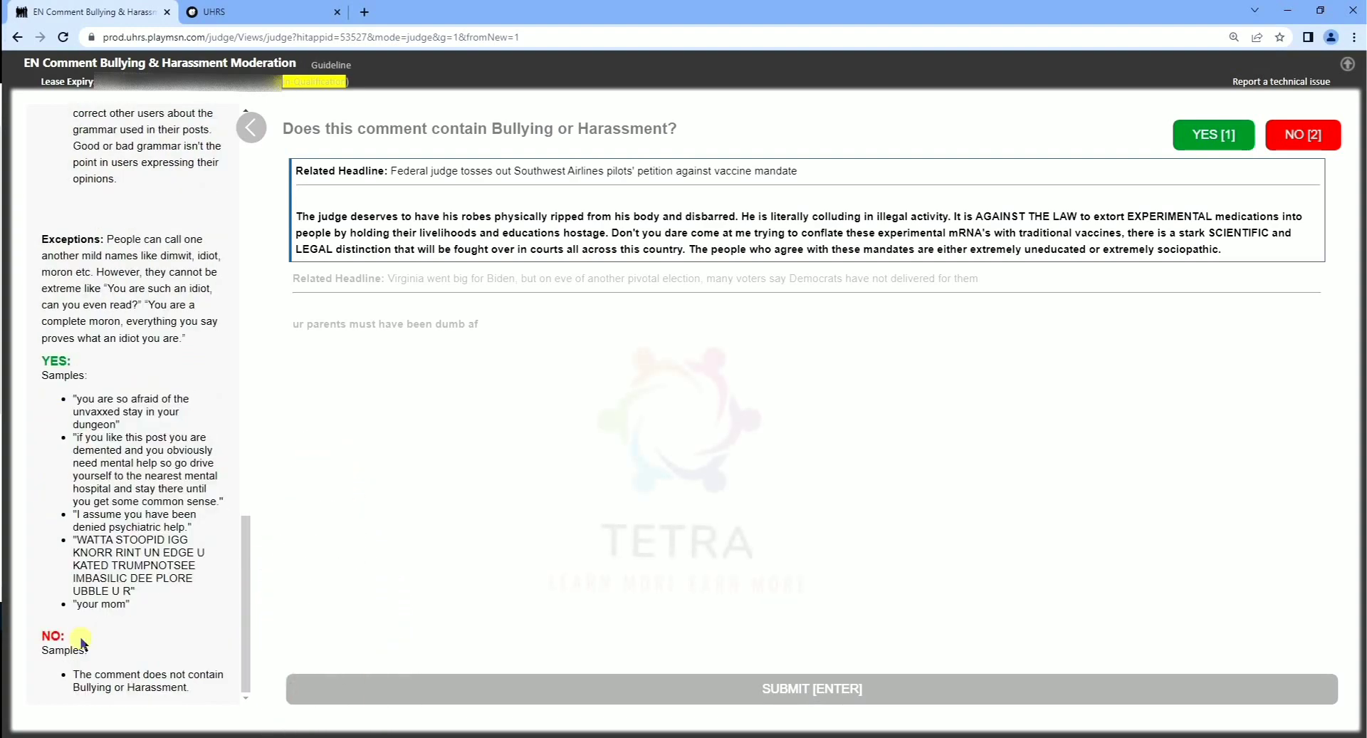
pyautogui.moveTo(40, 635); pyautogui.dragTo(183, 710)
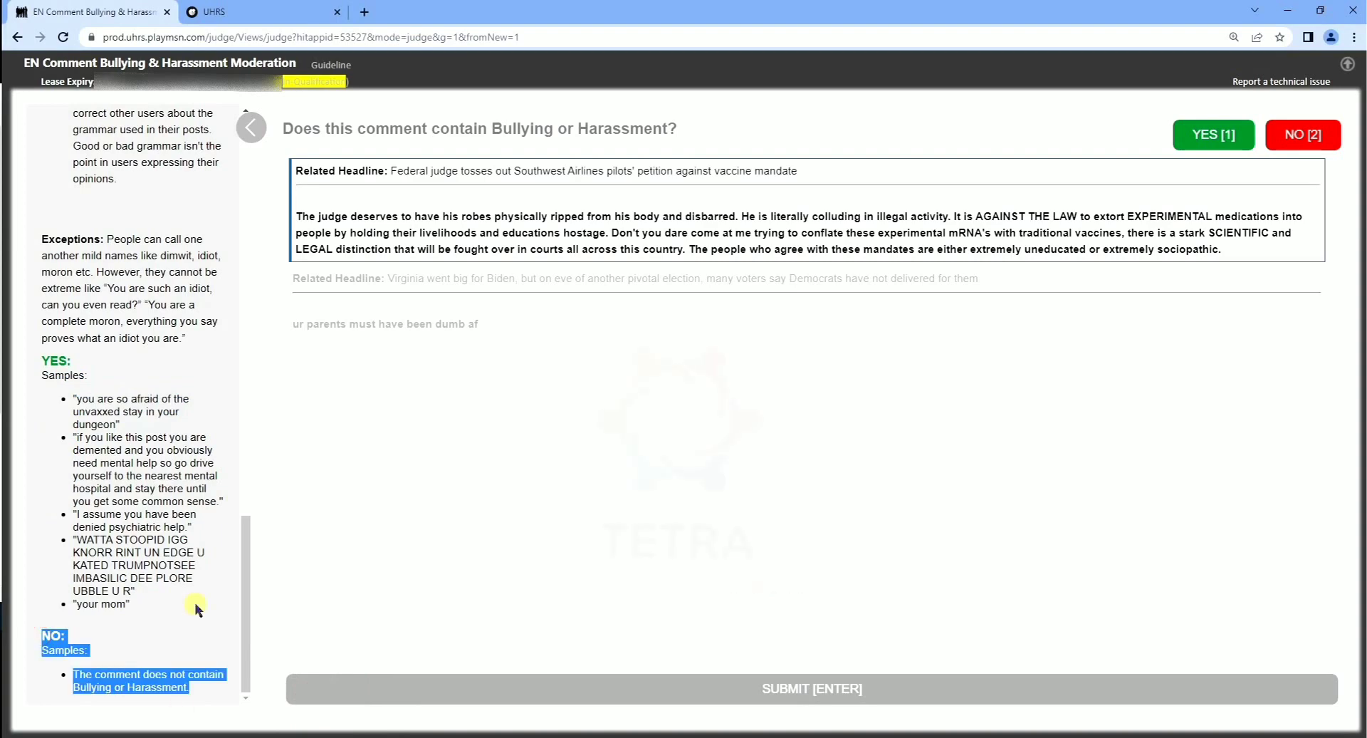
pyautogui.click(157, 607)
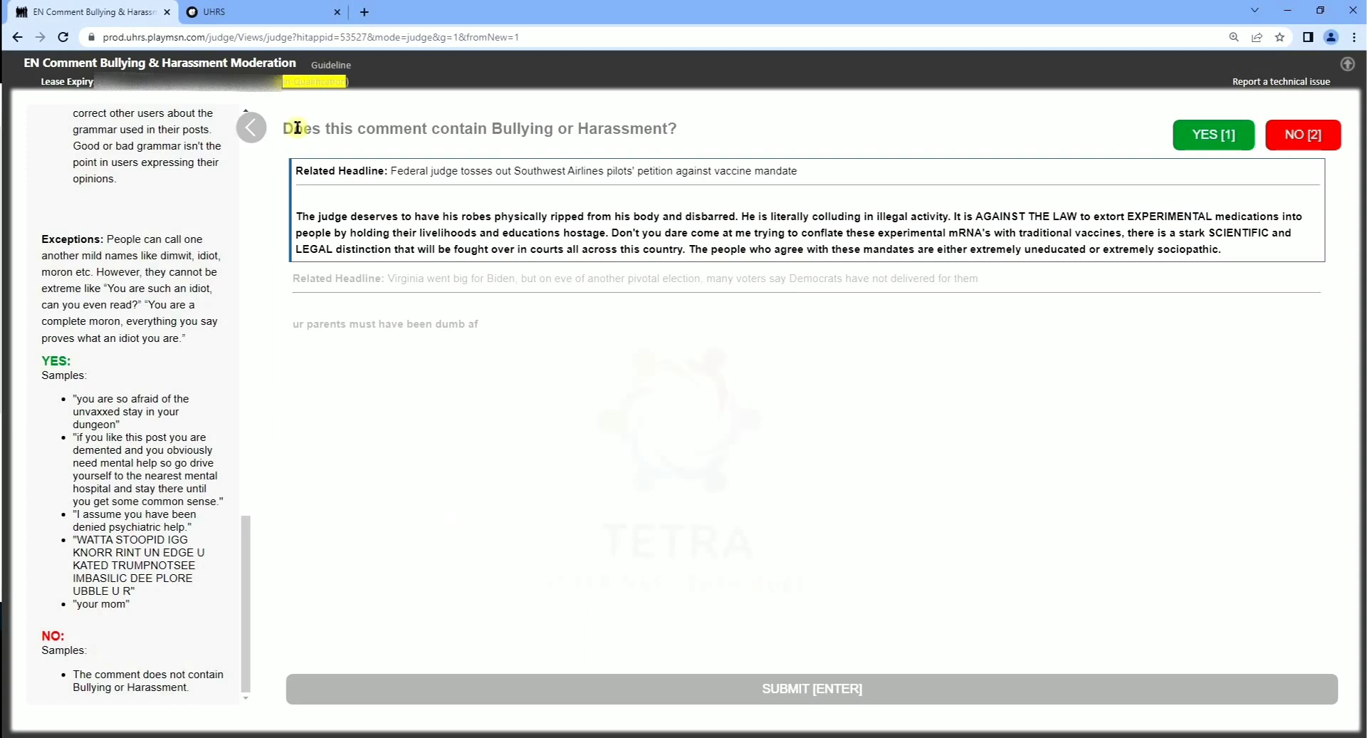
# - Read the question, headline and comment about the Southwest Airlines vaccine mandate judge, and answer NO for that comment
pyautogui.moveTo(297, 128); pyautogui.dragTo(700, 130)
pyautogui.click(349, 130)
pyautogui.moveTo(304, 170); pyautogui.dragTo(400, 167)
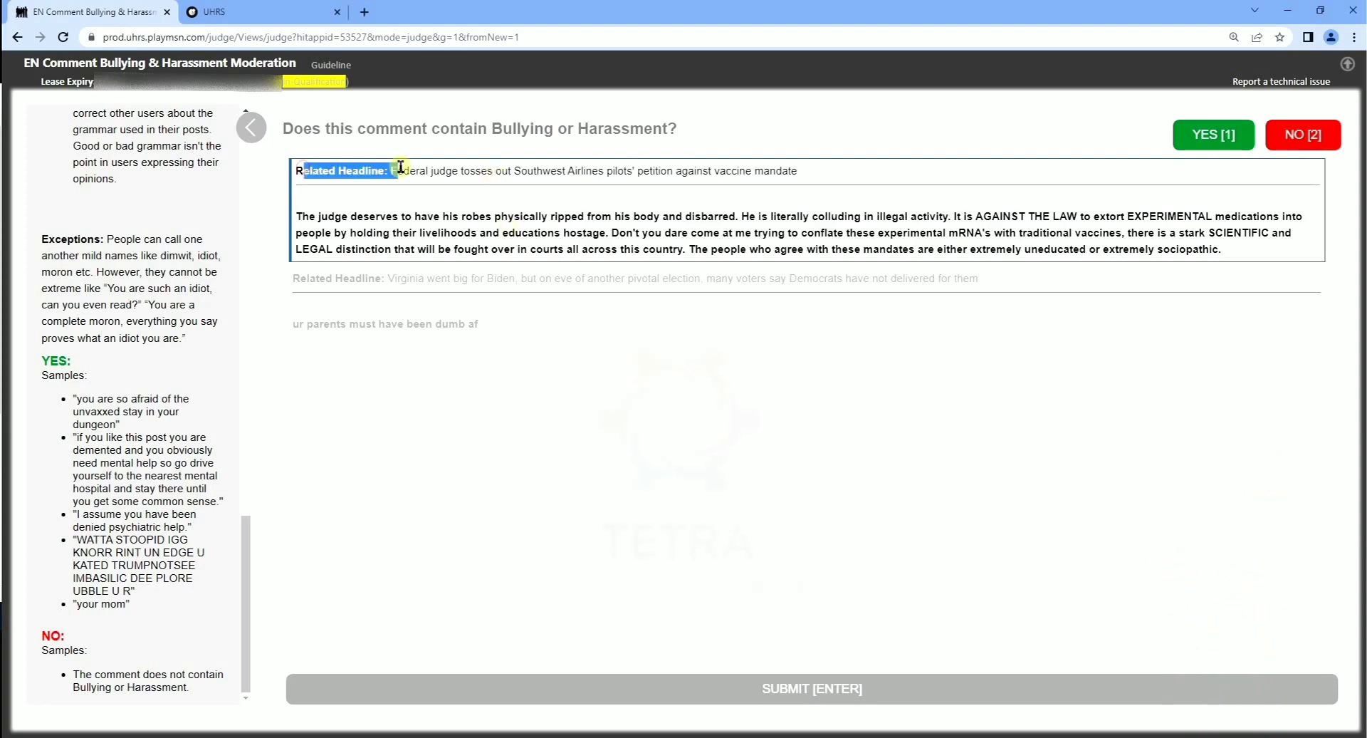
pyautogui.click(404, 183)
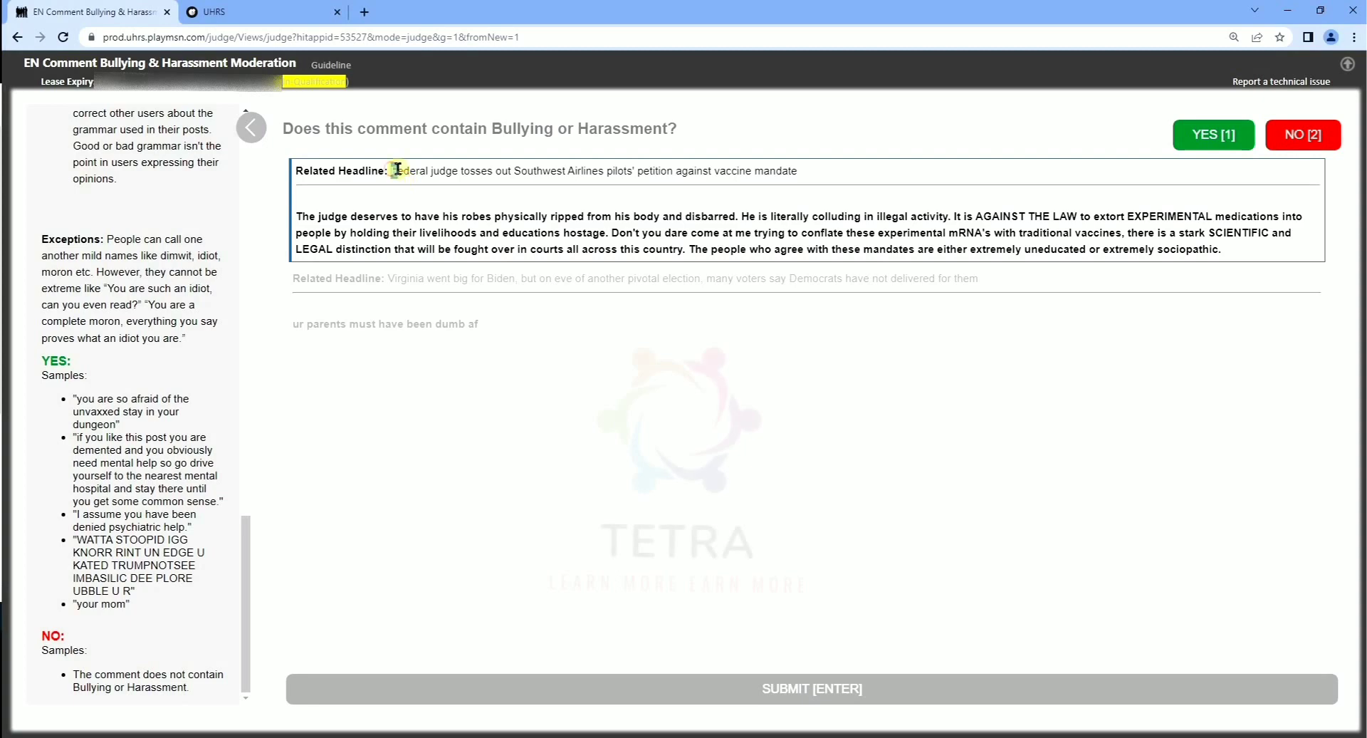
pyautogui.moveTo(393, 170); pyautogui.dragTo(691, 166)
pyautogui.click(824, 169)
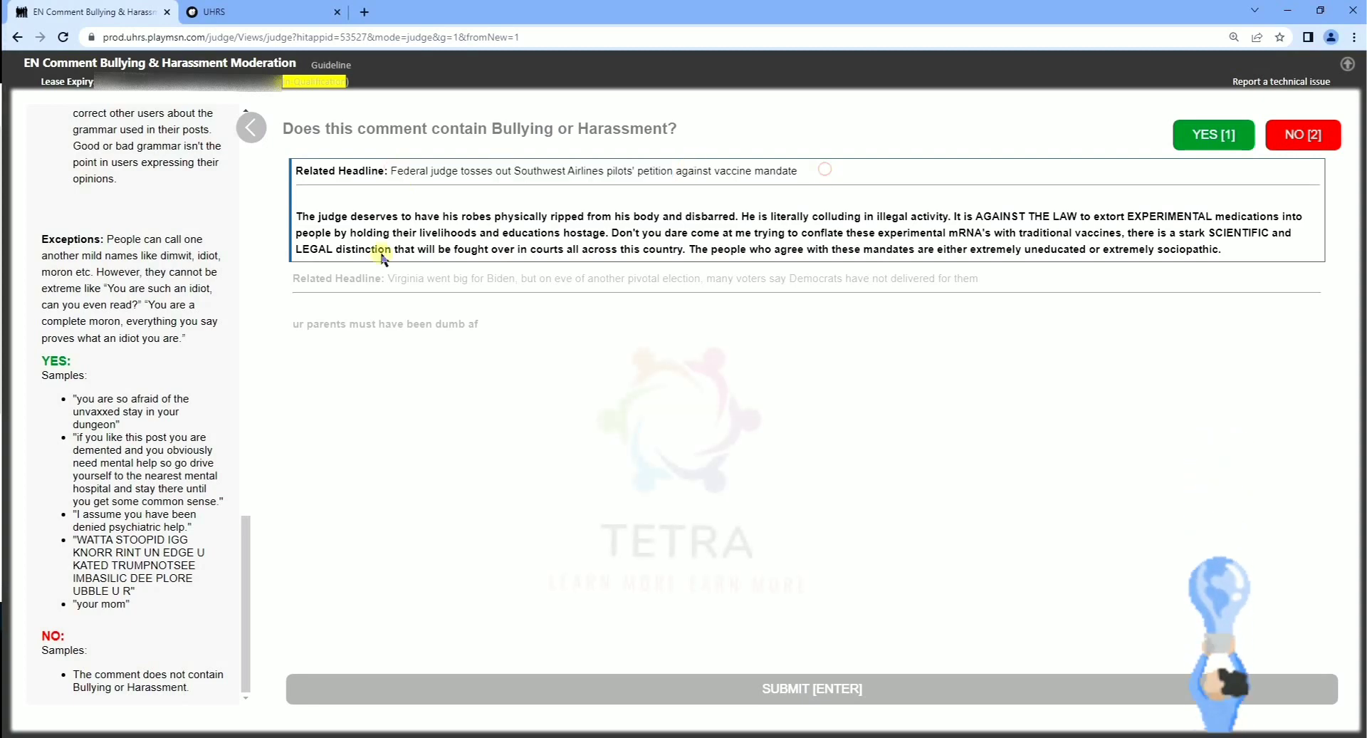
pyautogui.moveTo(297, 216); pyautogui.dragTo(1200, 249)
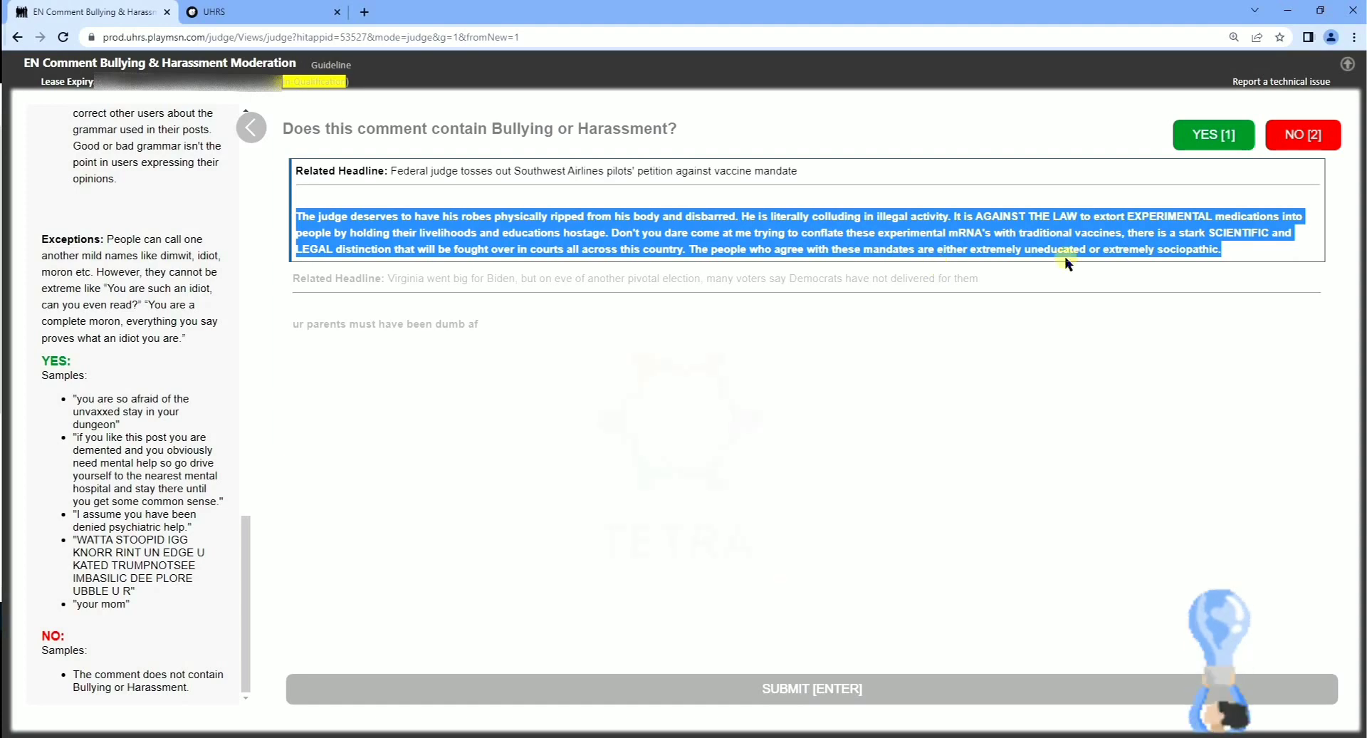
pyautogui.click(1130, 225)
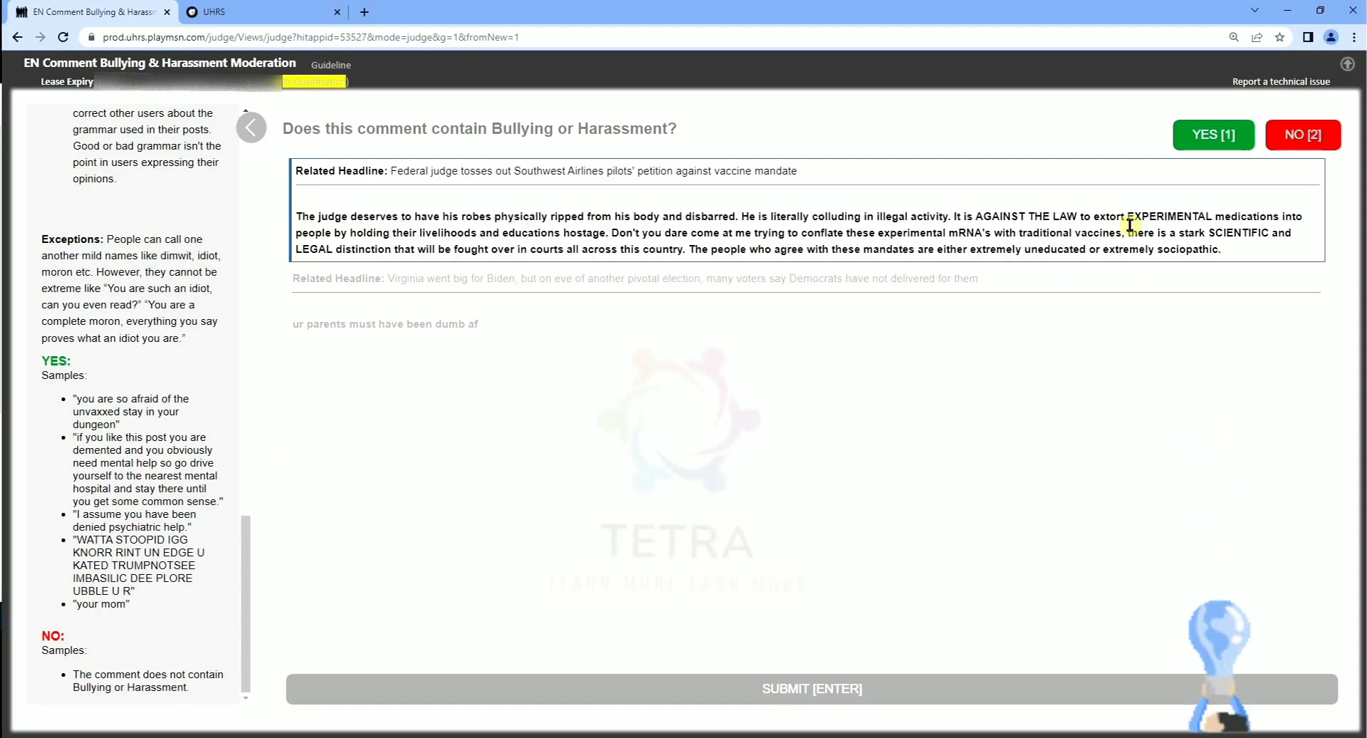
pyautogui.press('2')
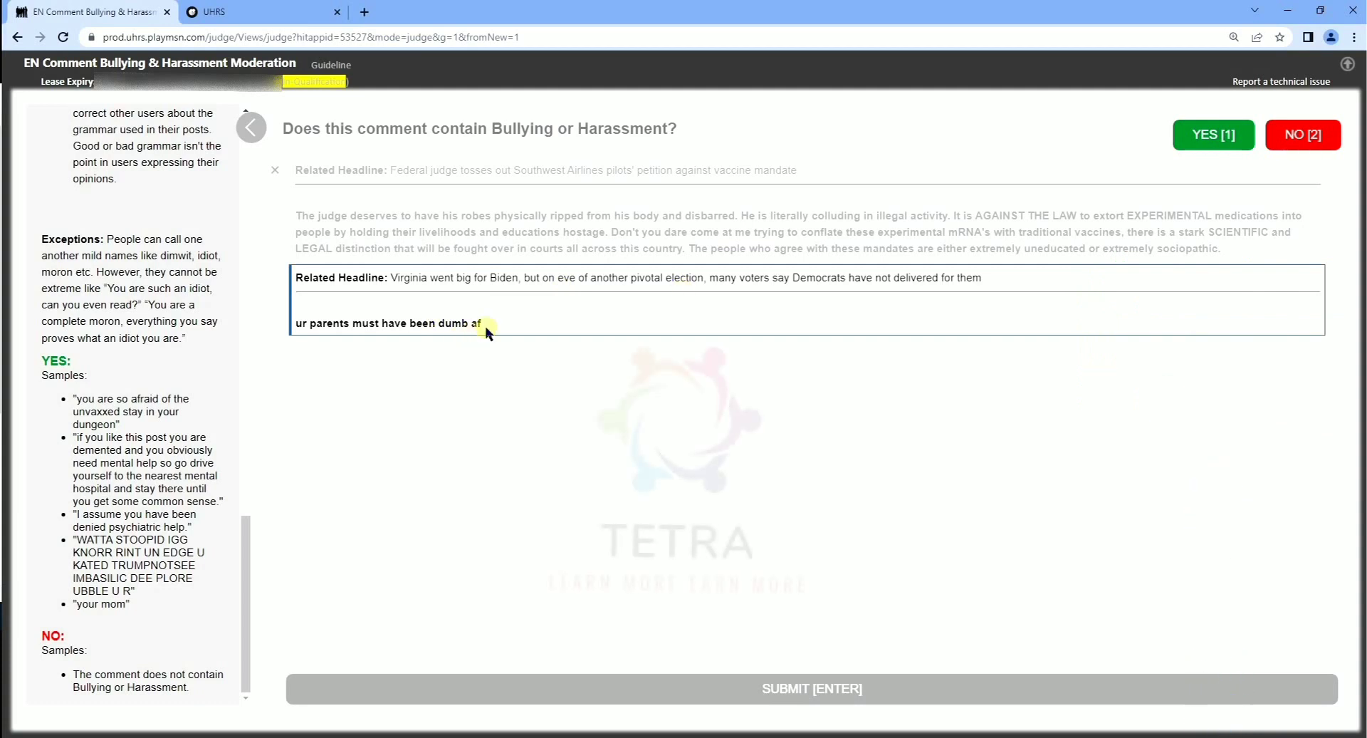
# - Answer YES for the comment "ur parents must have been dumb af" and submit the page of judgments
pyautogui.moveTo(486, 329); pyautogui.dragTo(123, 449)
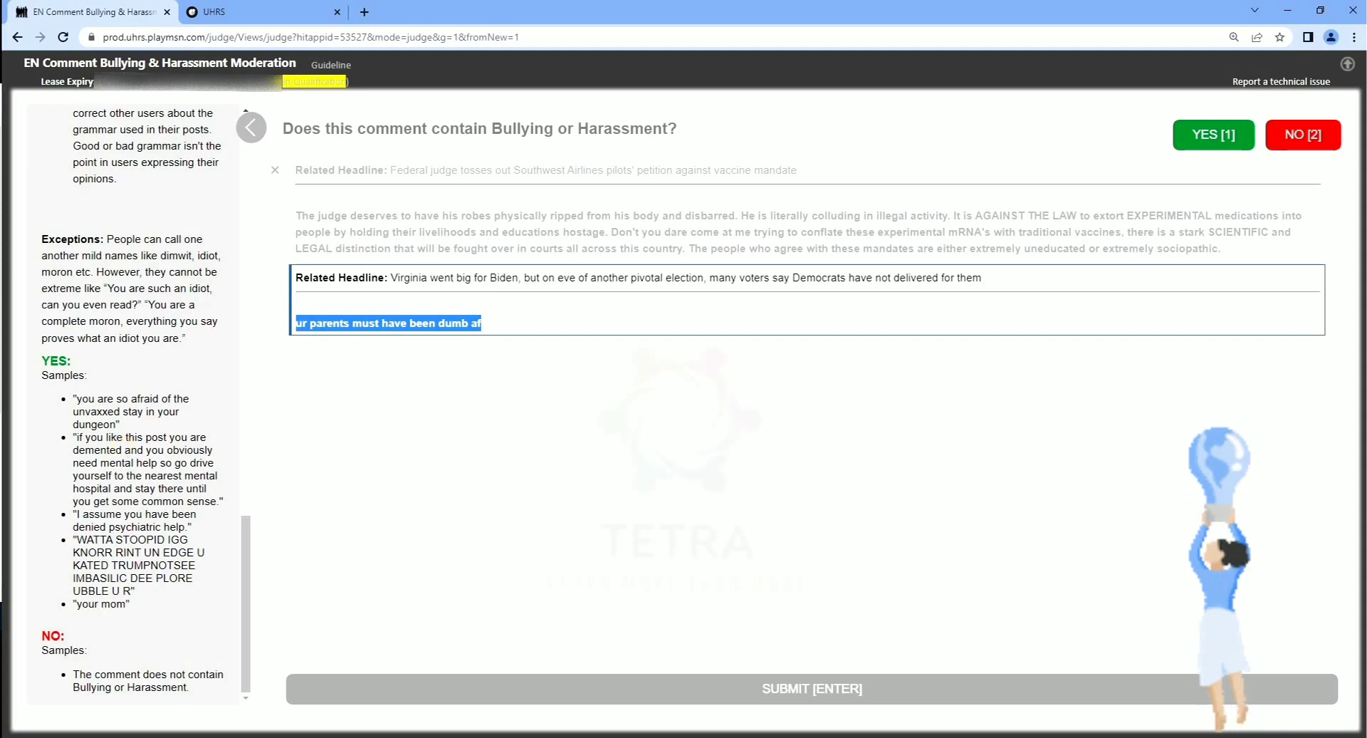
pyautogui.hotkey('alt', 'Tab')
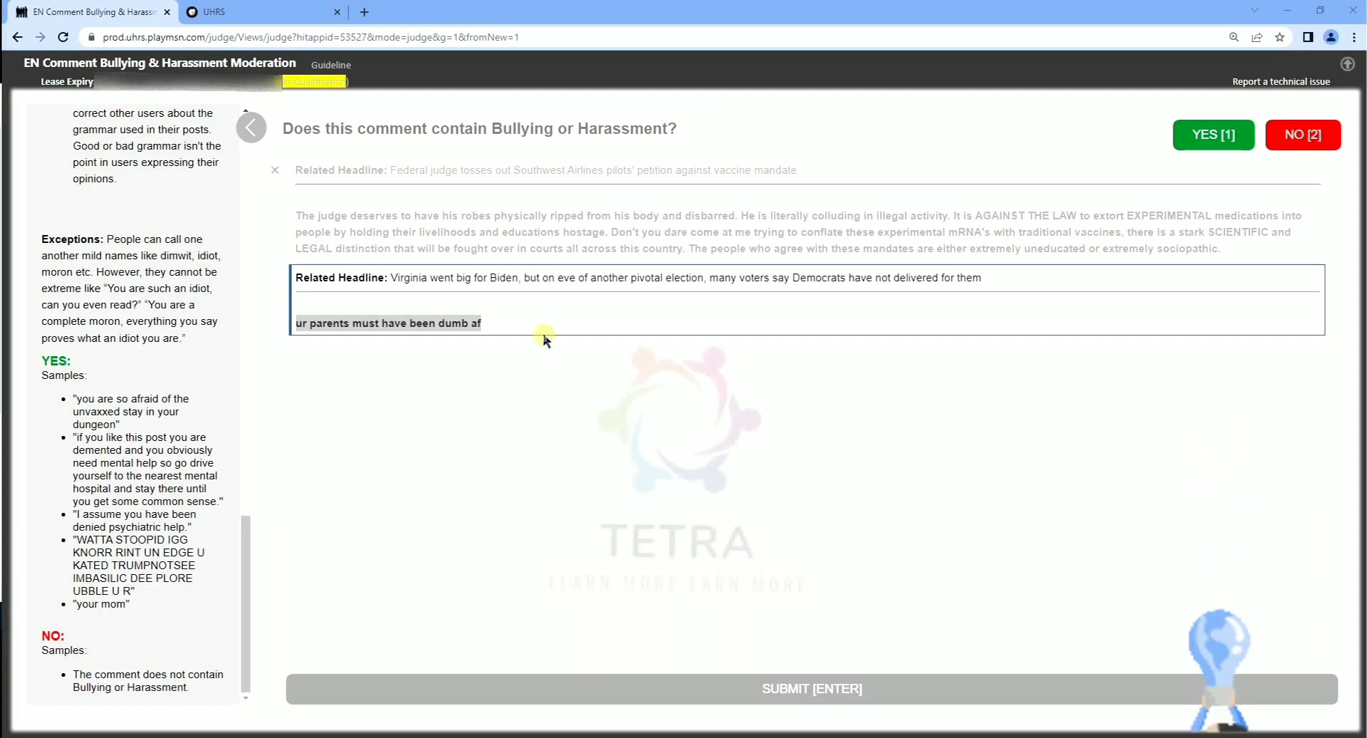
pyautogui.click(366, 325)
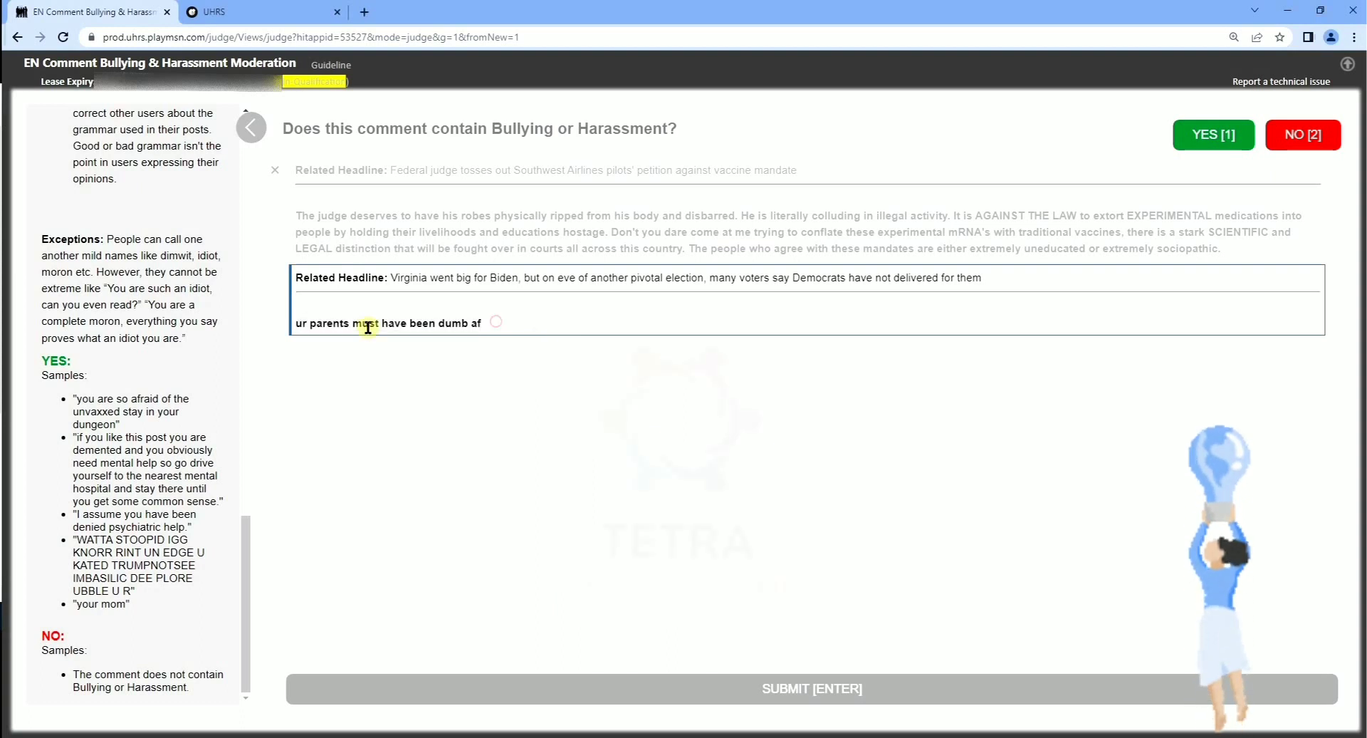
pyautogui.click(1232, 143)
pyautogui.press('Return')
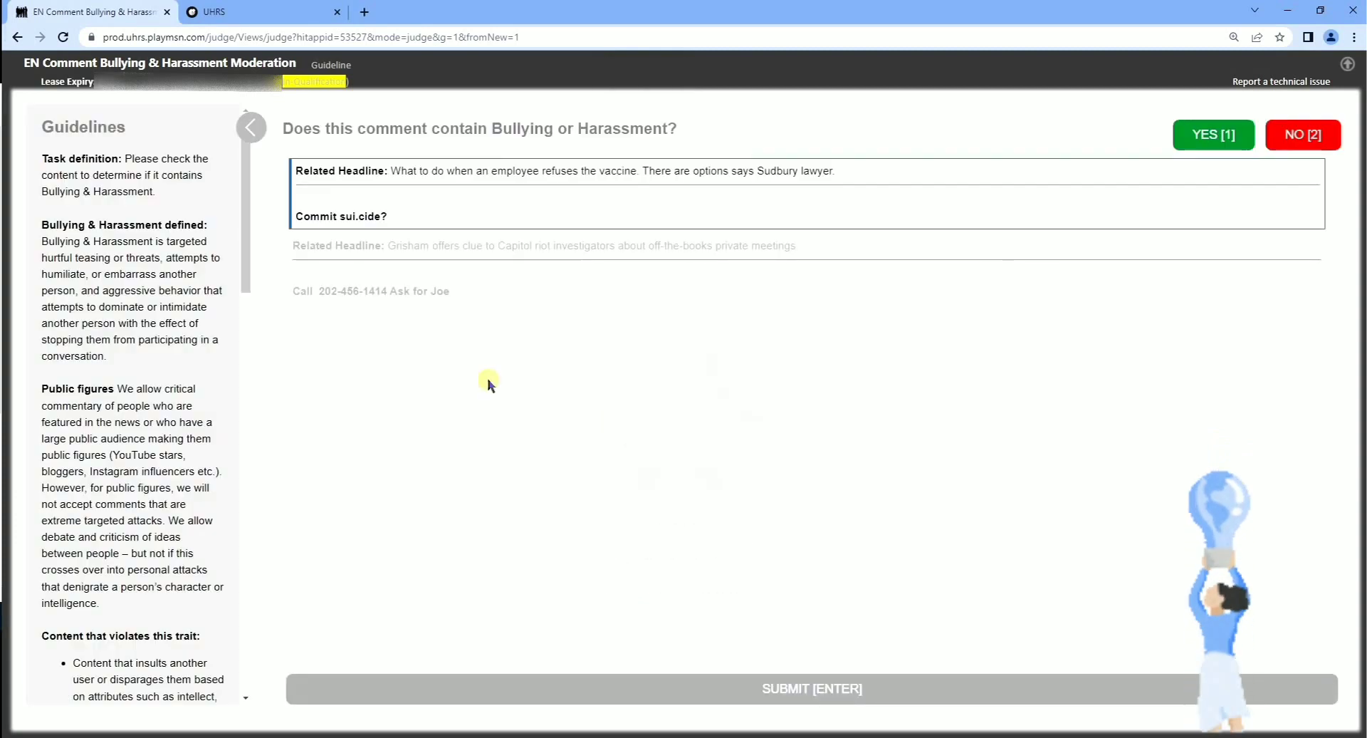
# - Read the headline about employees refusing the vaccine and its comment "Commit sui.cide?", and answer NO for that comment
pyautogui.moveTo(391, 171); pyautogui.dragTo(834, 171)
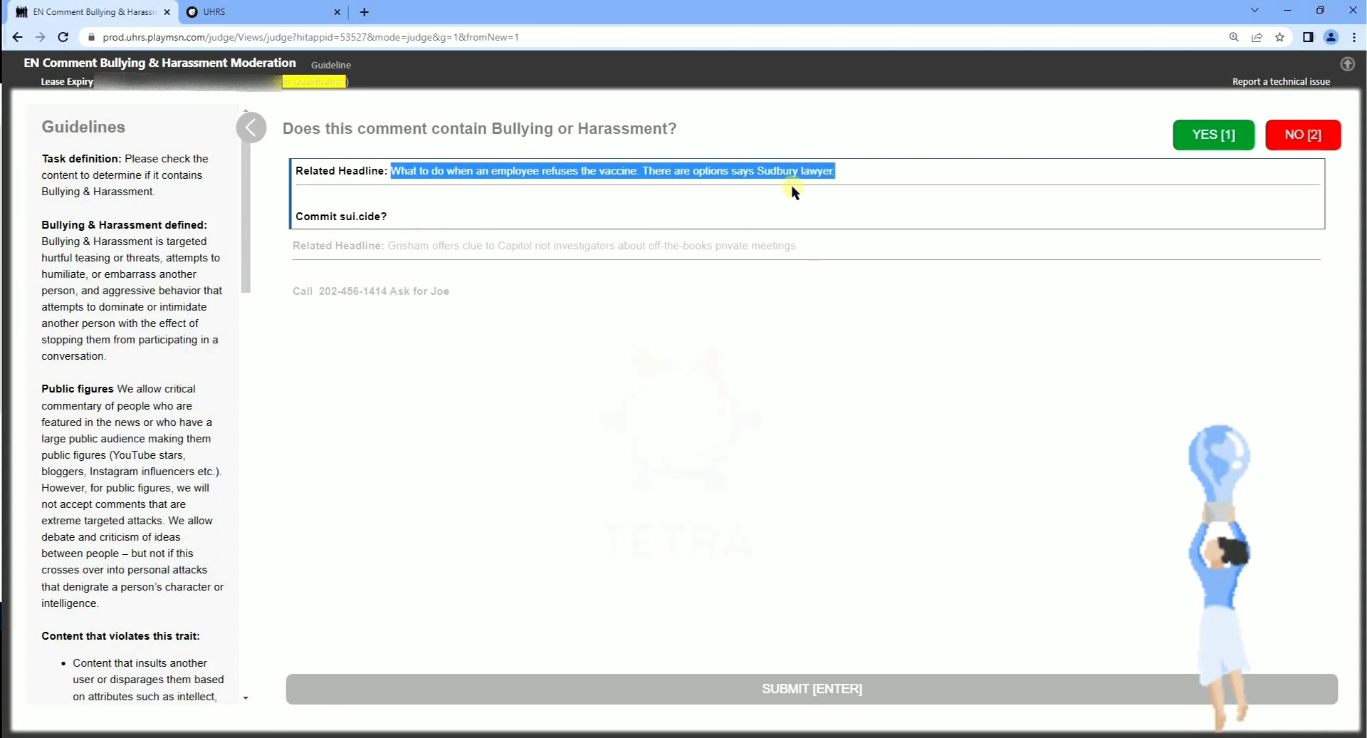
pyautogui.click(557, 199)
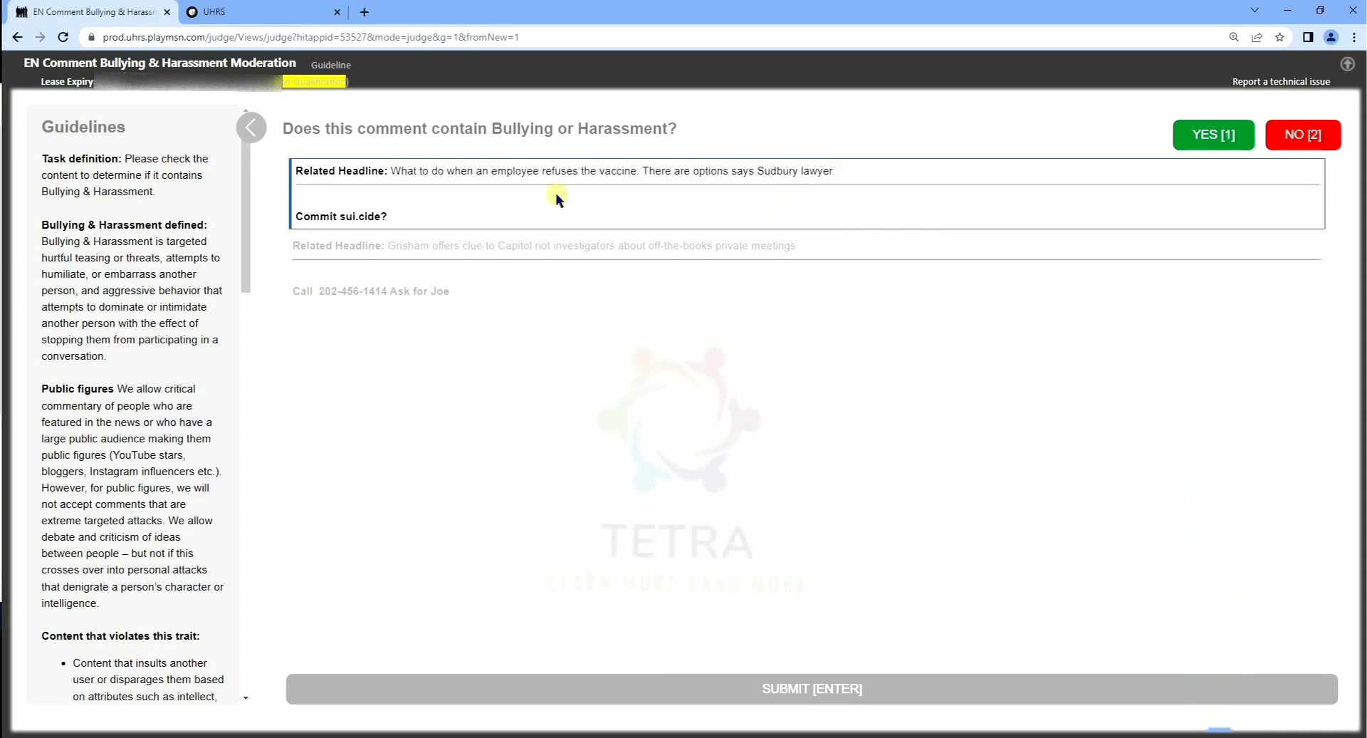
pyautogui.moveTo(340, 217); pyautogui.dragTo(420, 229)
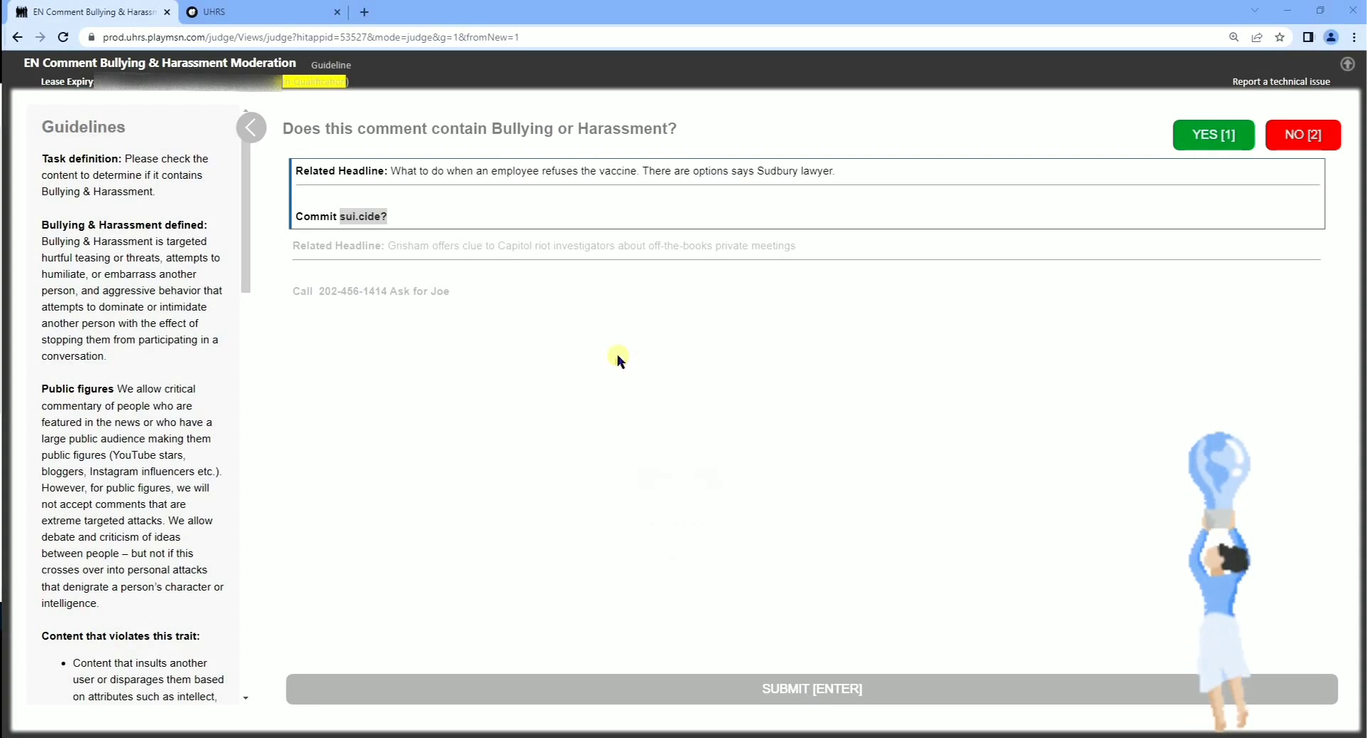
pyautogui.click(403, 205)
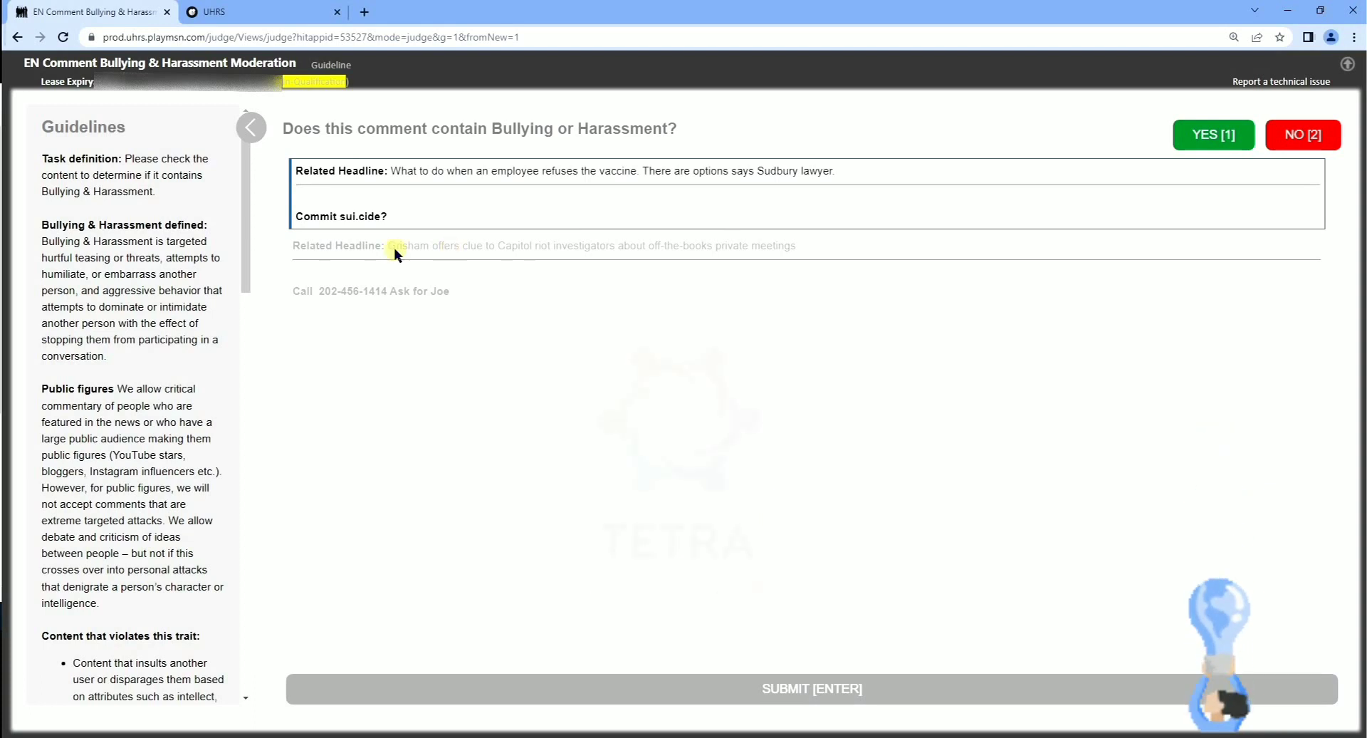
pyautogui.click(1290, 137)
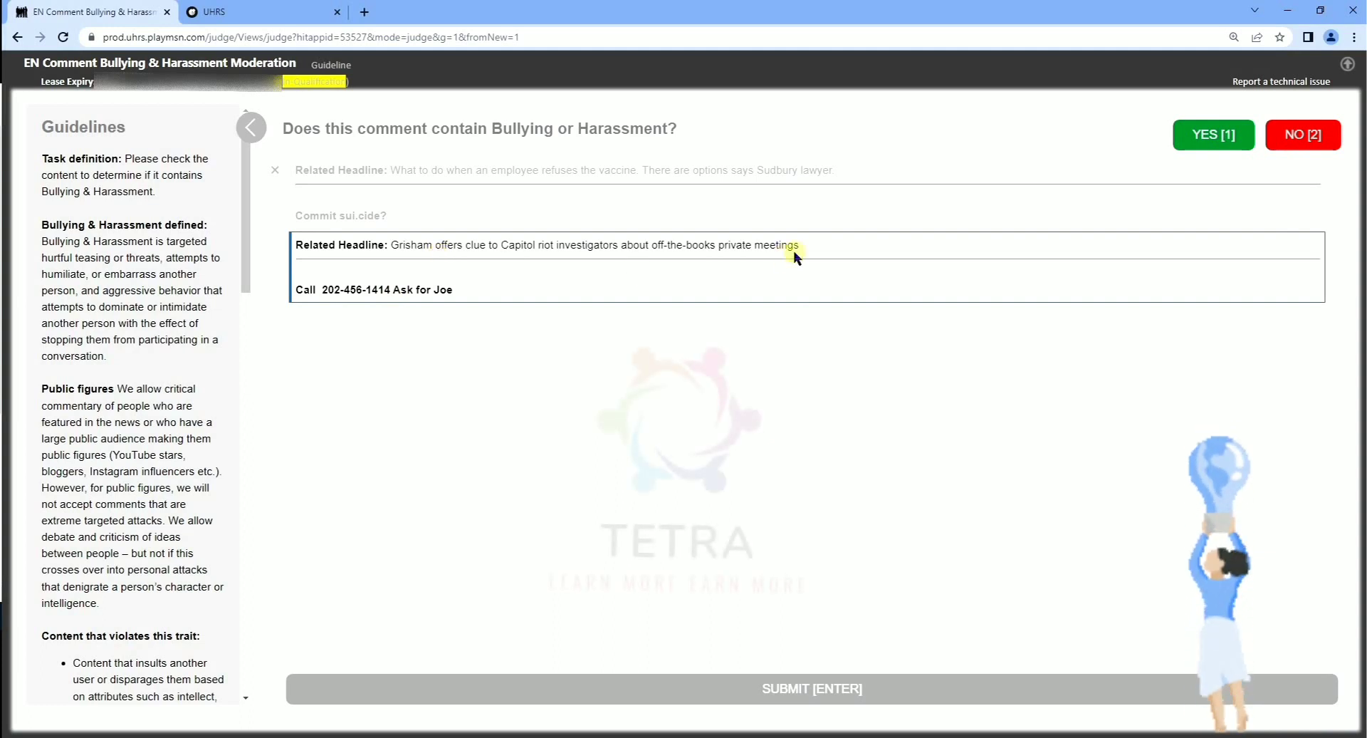
# - Answer NO for the comment giving a phone number and, after rechecking the guidelines, submit the page of judgments
pyautogui.click(1280, 140)
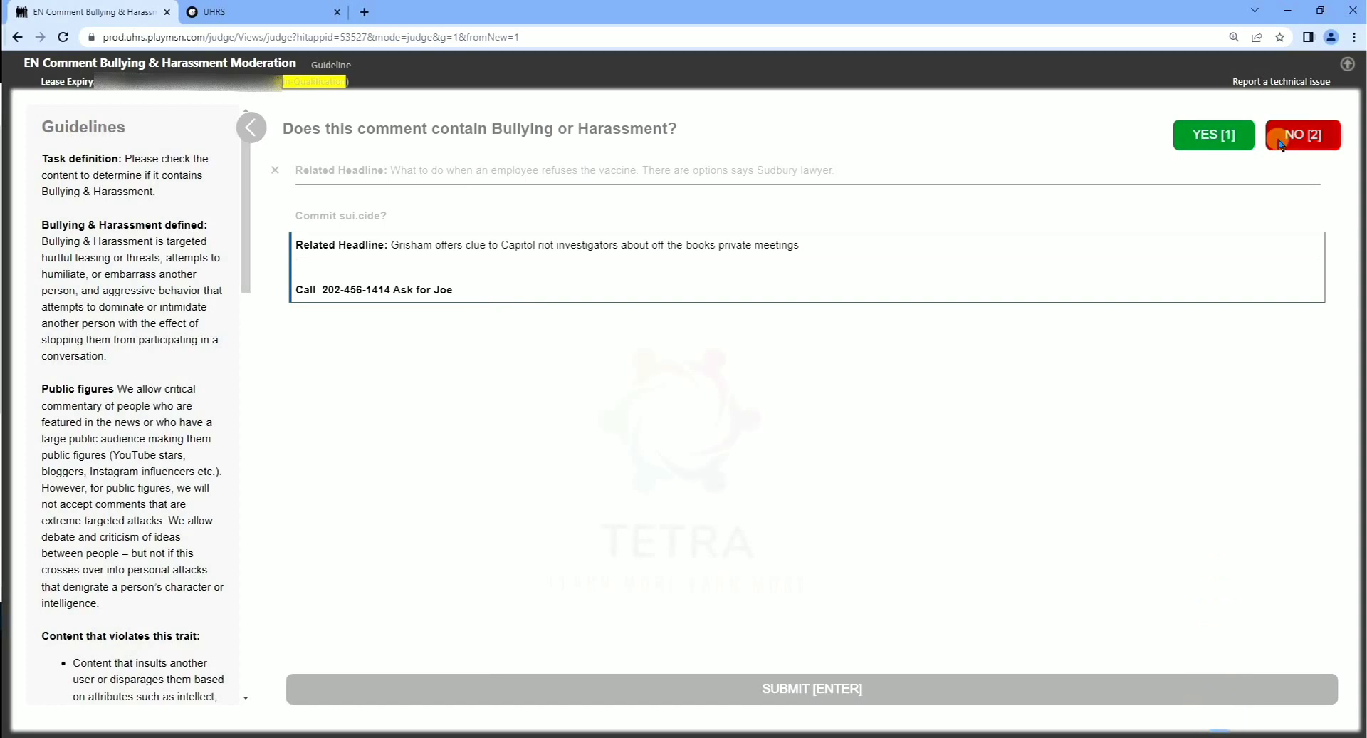
pyautogui.scroll(-10, 129, 532)
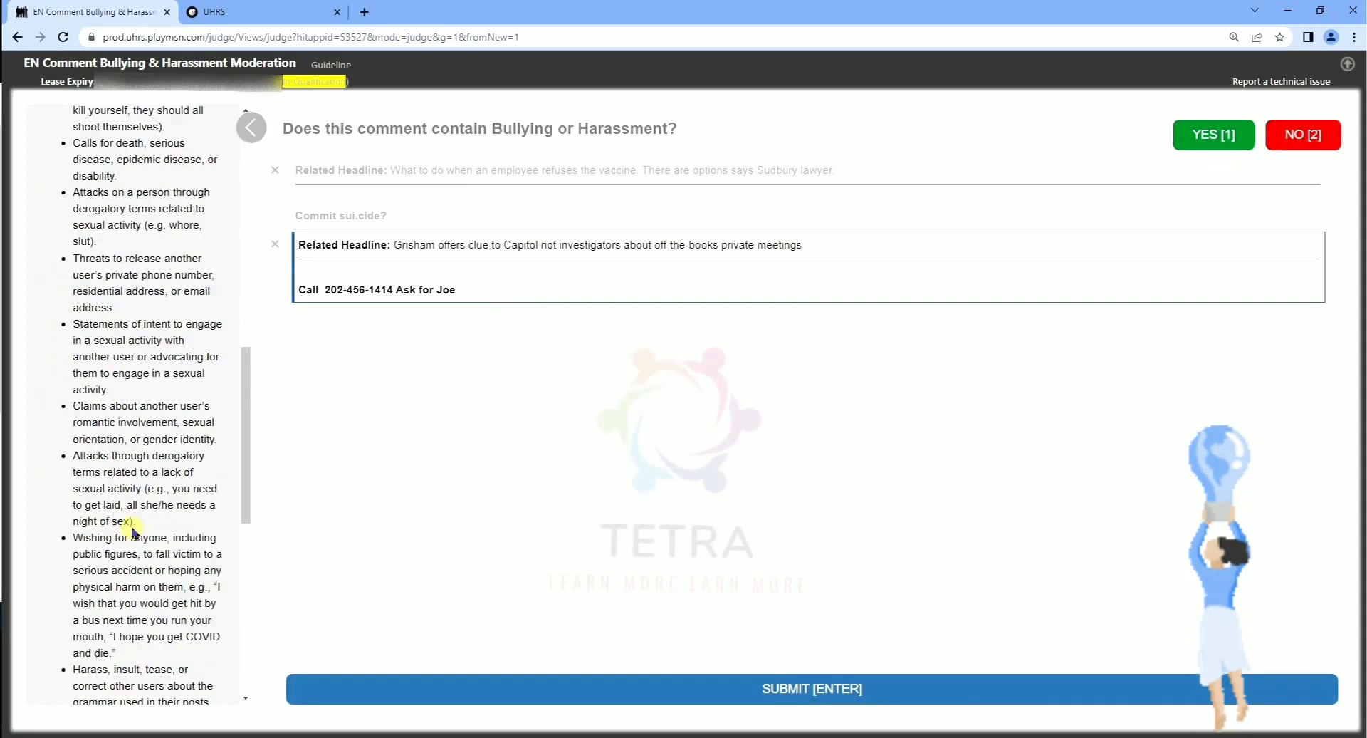
pyautogui.scroll(-5, 133, 530)
pyautogui.scroll(-4, 133, 532)
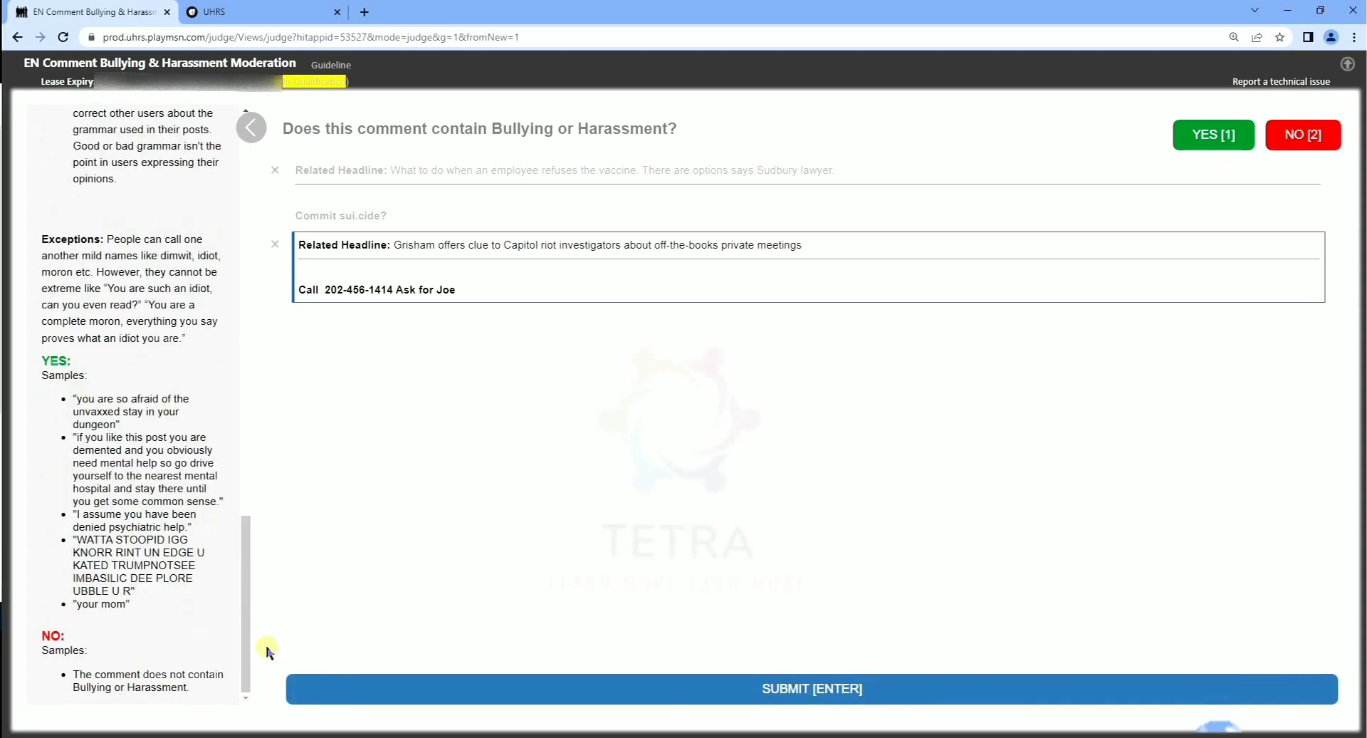
pyautogui.click(932, 681)
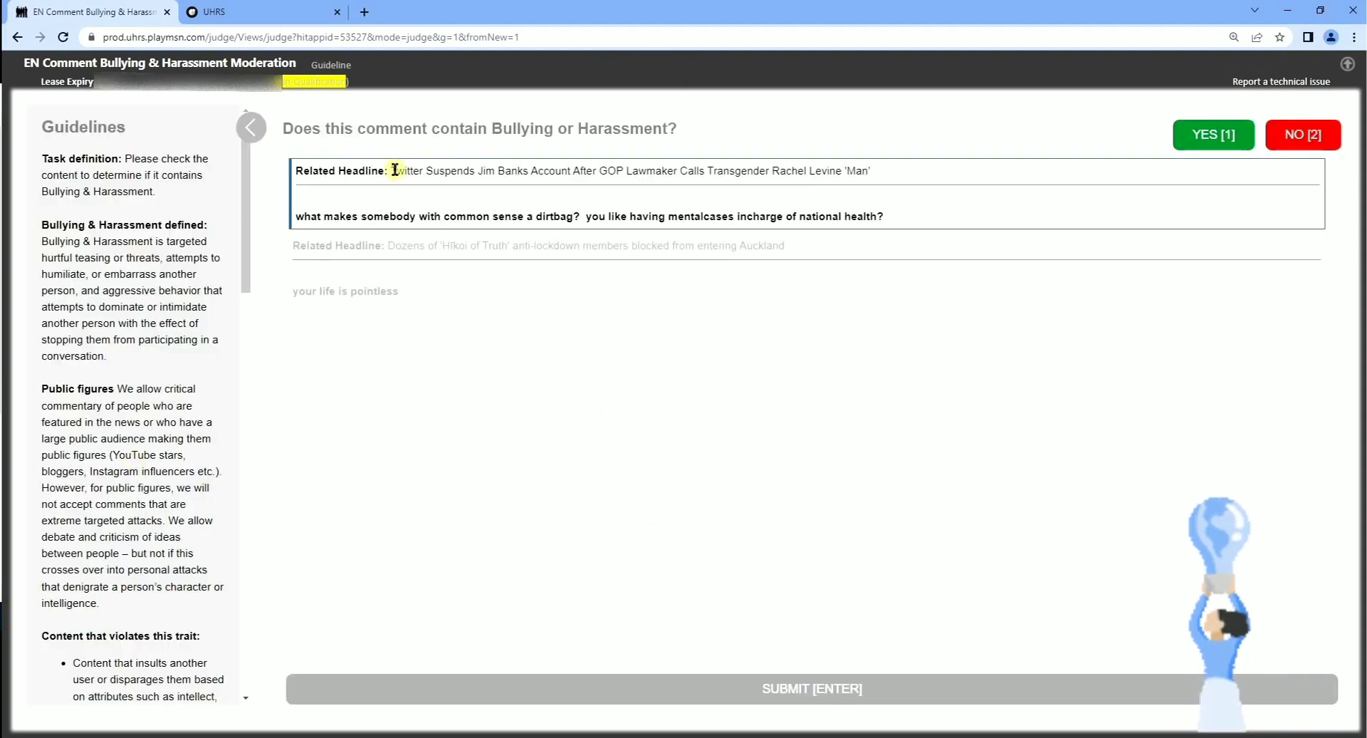
# - Read the headline about Twitter suspending Jim Banks and its comment about common sense and a dirtbag, and answer NO for that comment
pyautogui.moveTo(395, 170); pyautogui.dragTo(814, 183)
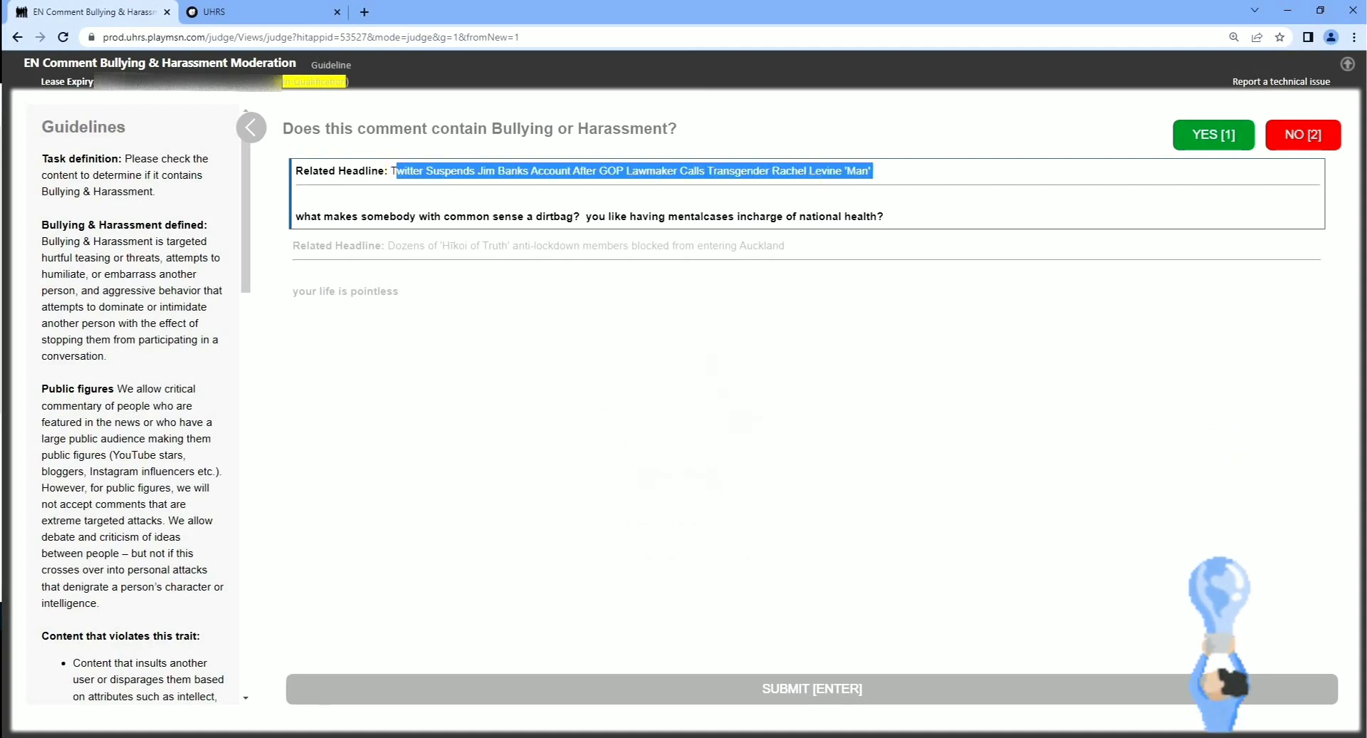
pyautogui.hotkey('alt', 'Tab')
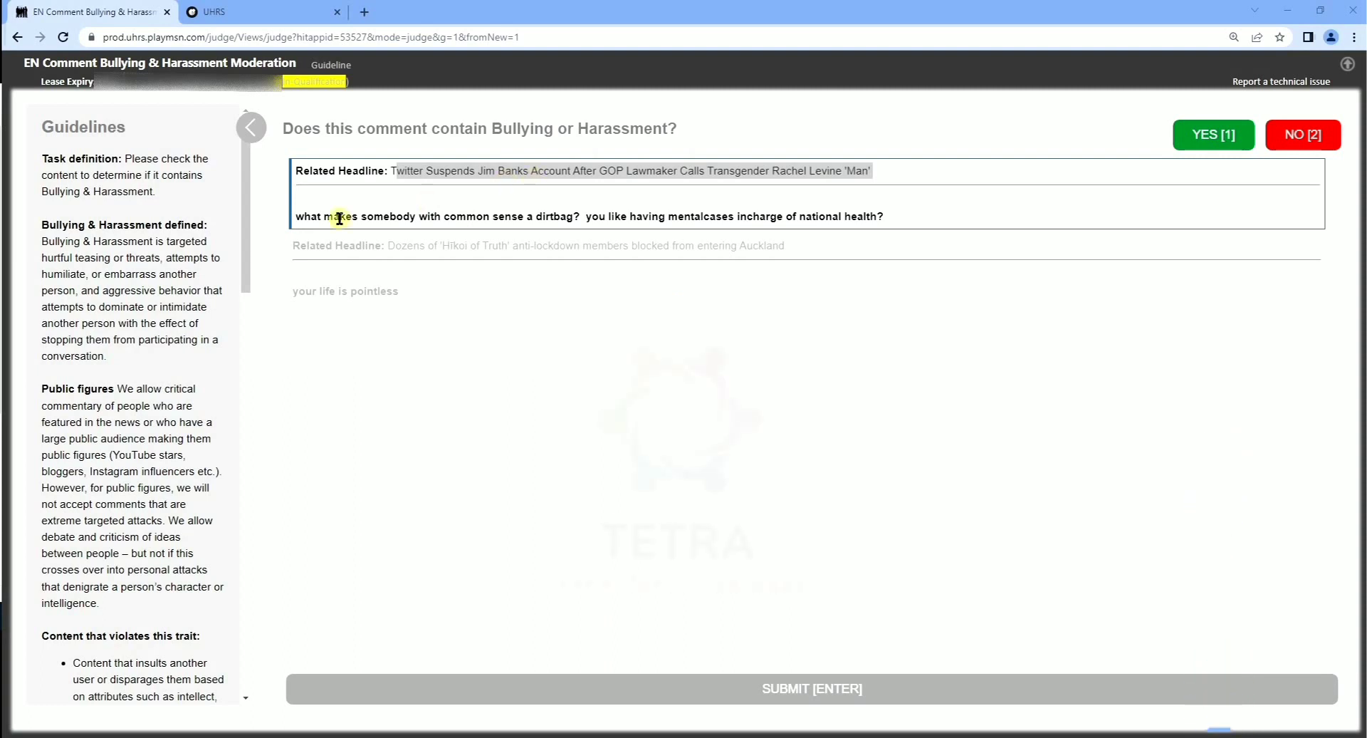
pyautogui.moveTo(312, 216); pyautogui.dragTo(922, 216)
pyautogui.click(935, 214)
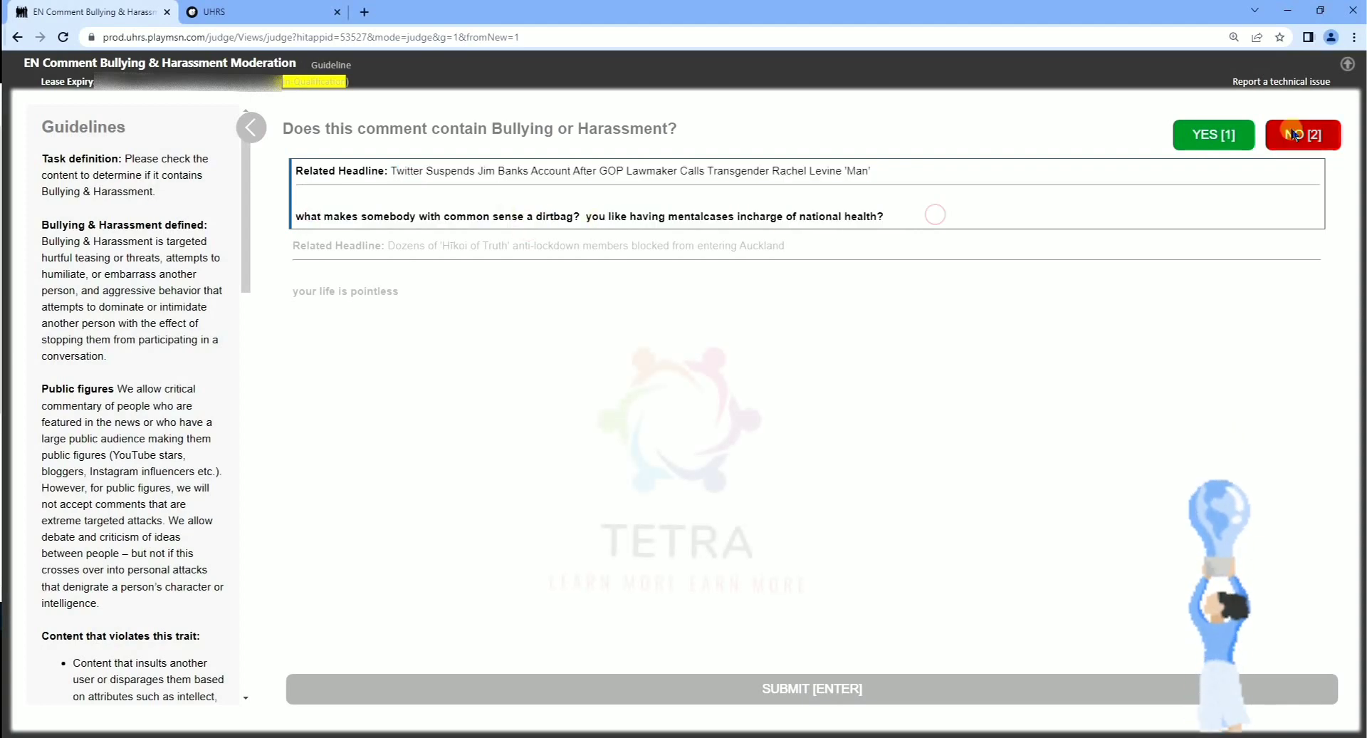
pyautogui.click(1293, 134)
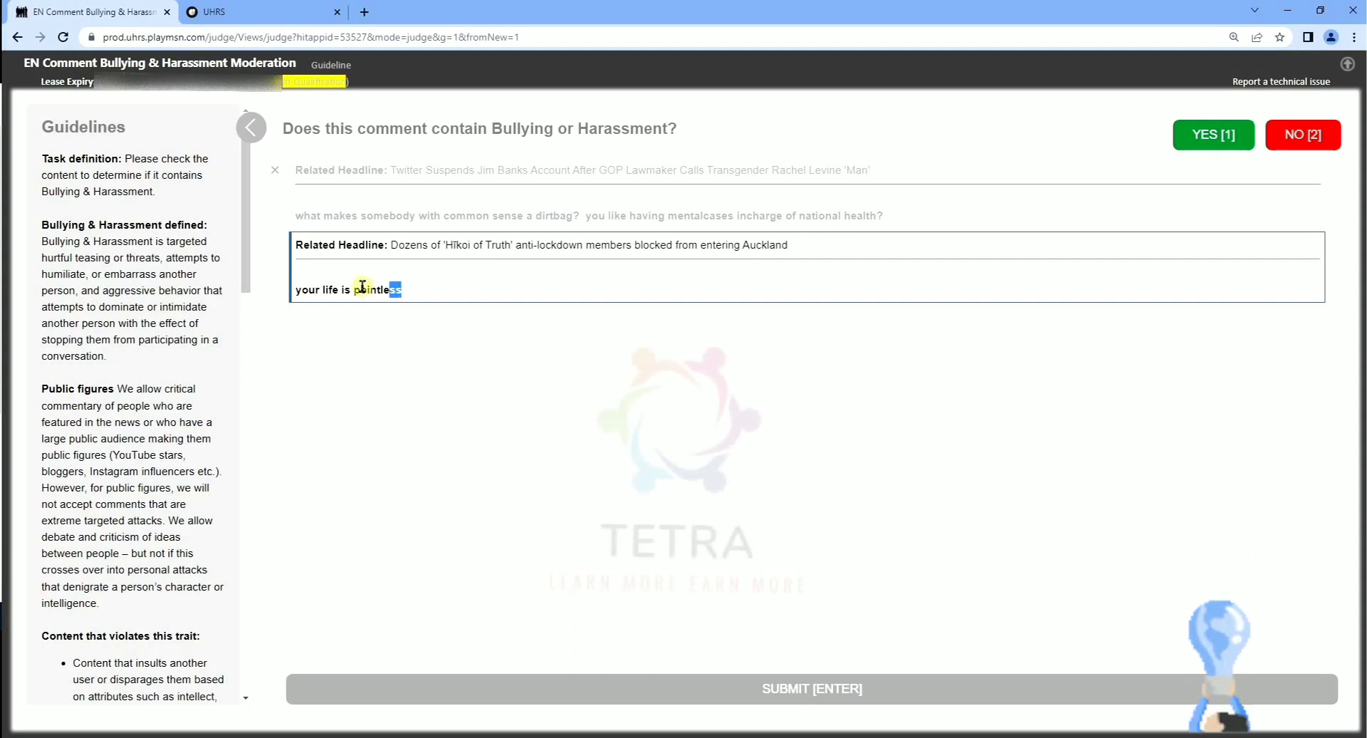
# - Answer YES for the comment "your life is pointless" and submit the page of judgments
pyautogui.moveTo(404, 290); pyautogui.dragTo(306, 294)
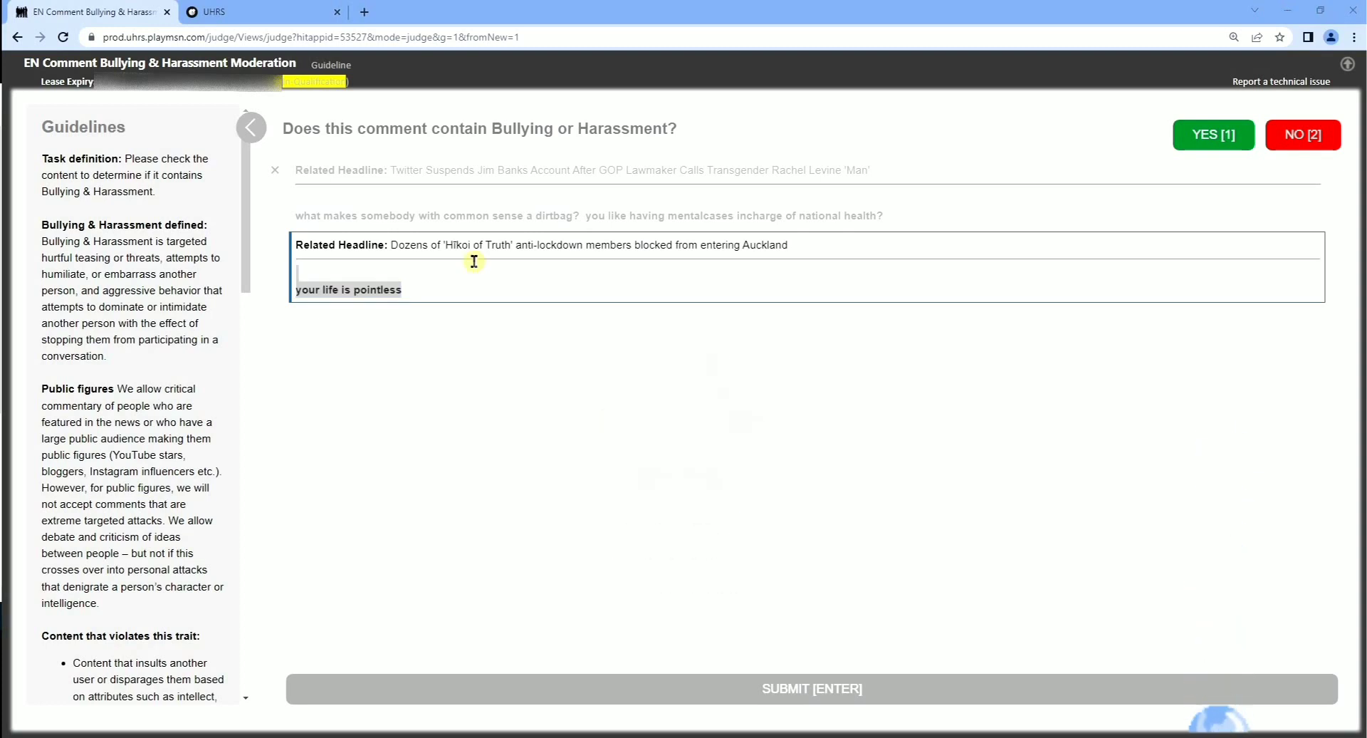
pyautogui.click(403, 292)
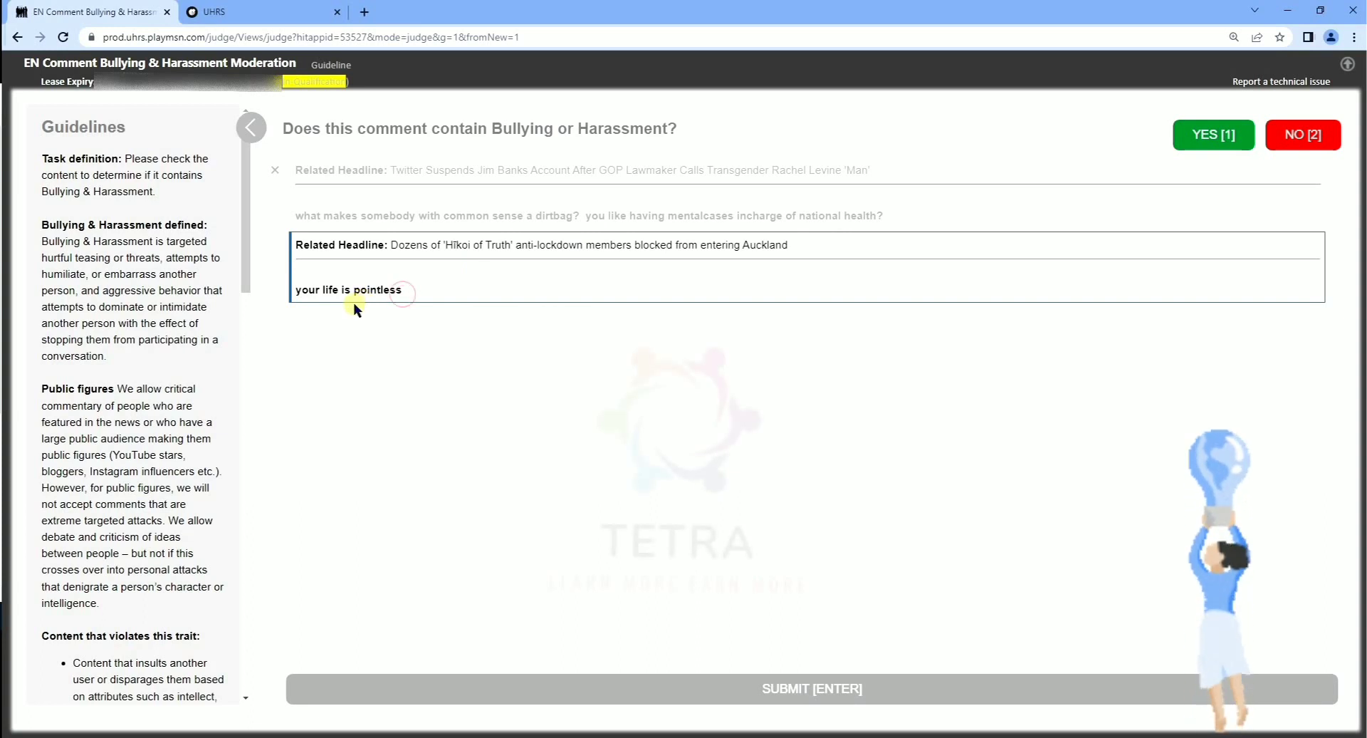
pyautogui.click(1187, 150)
pyautogui.moveTo(403, 290); pyautogui.dragTo(351, 291)
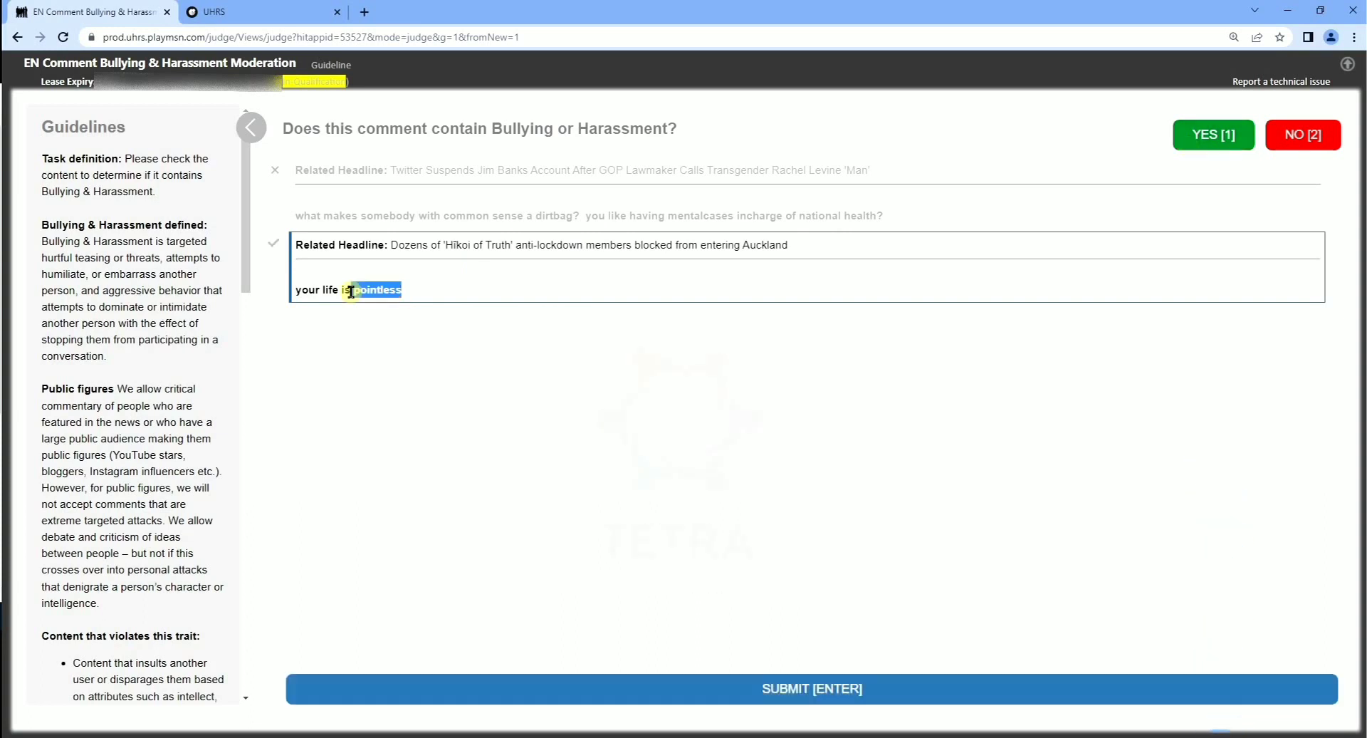
pyautogui.click(718, 699)
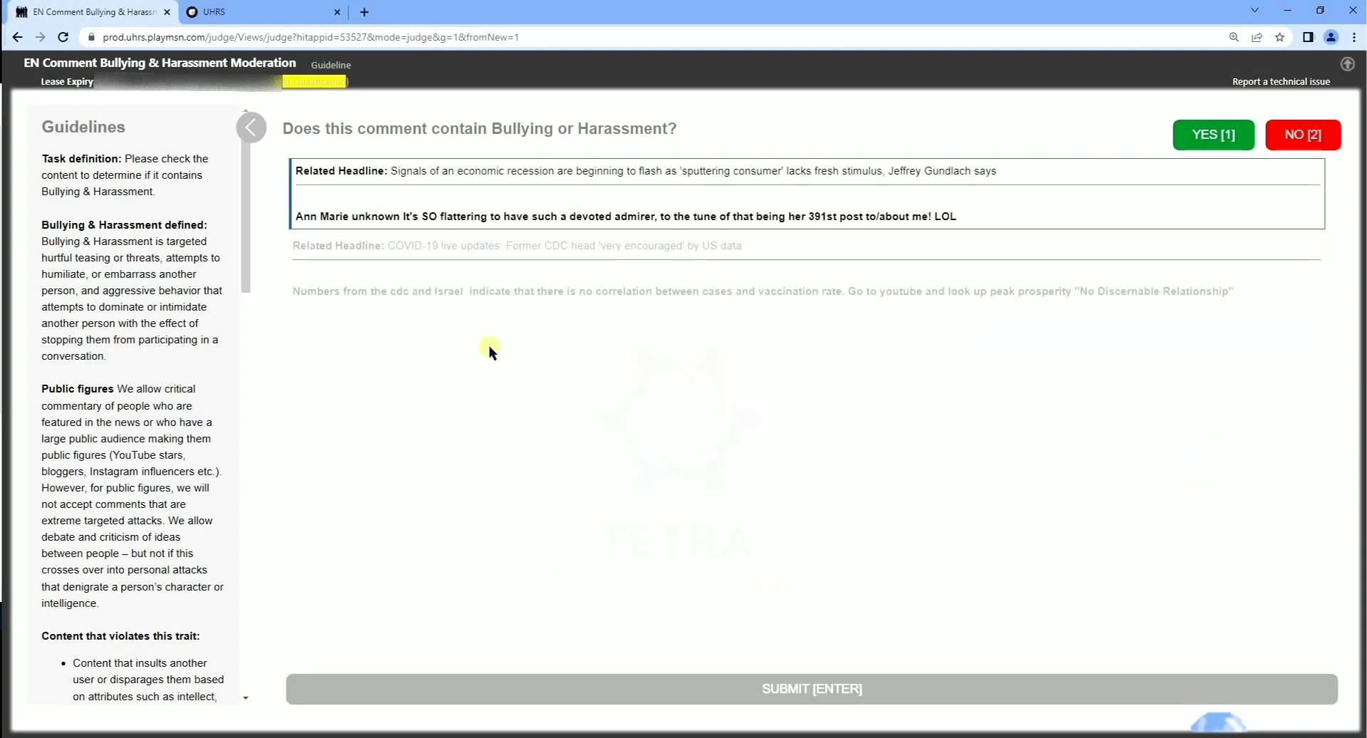
# - Read the economic recession headline and its comment about a devoted admirer, and answer YES for that comment
pyautogui.moveTo(391, 170); pyautogui.dragTo(574, 171)
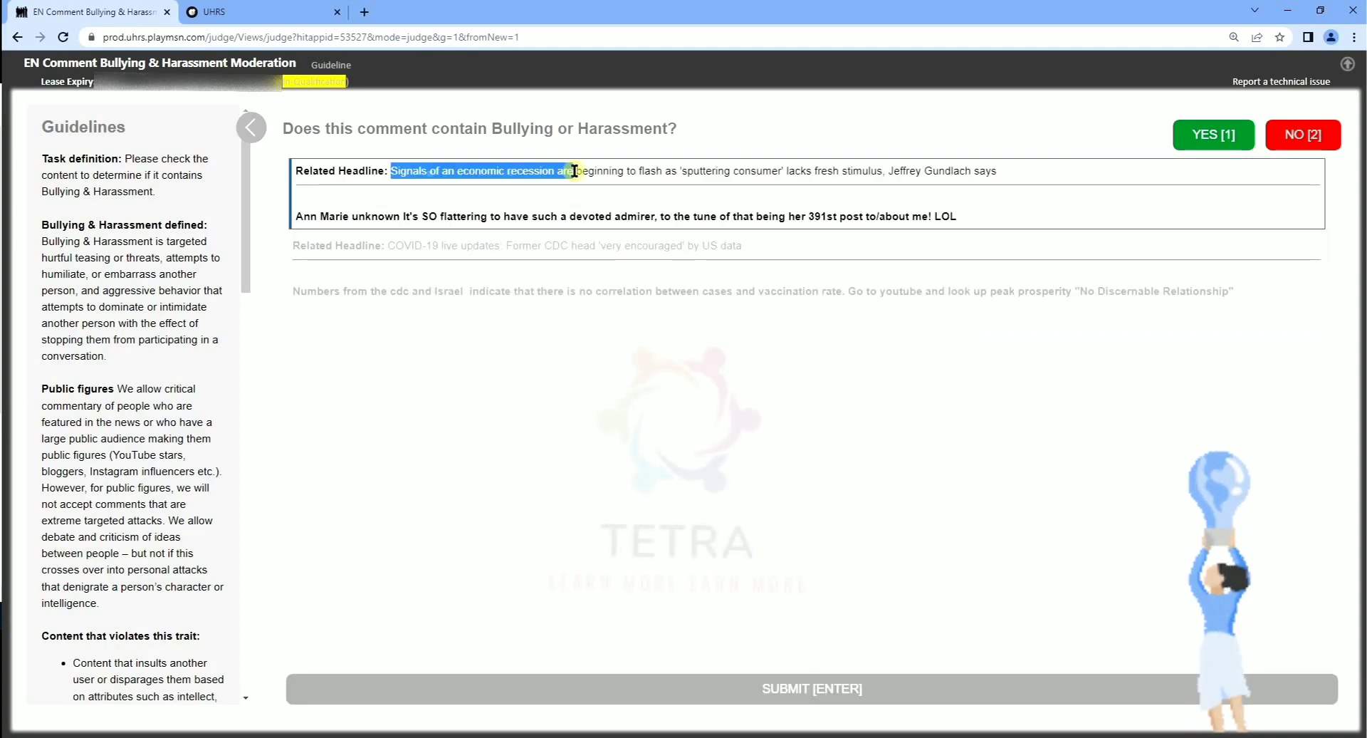
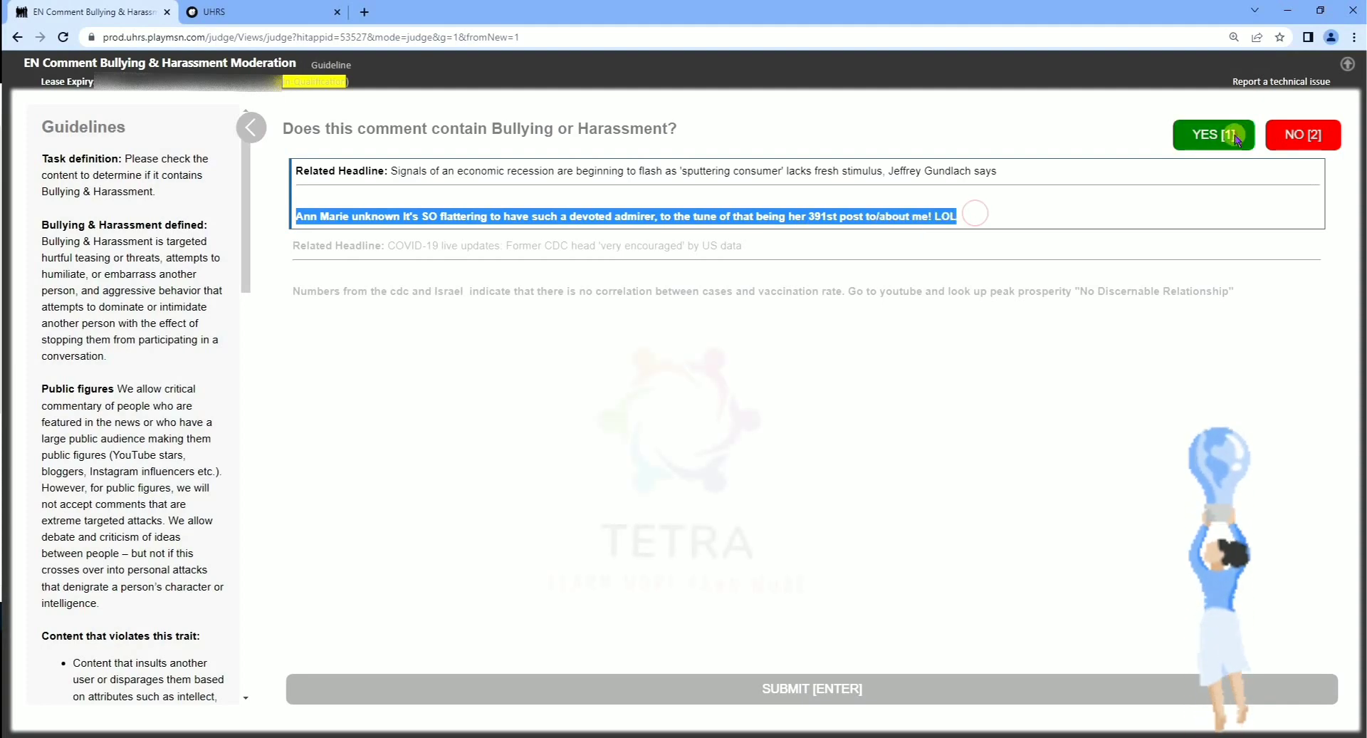
pyautogui.click(392, 274)
# - Read the comment about CDC and Israel numbers under the COVID-19 updates headline, answer NO for it, and submit the page
pyautogui.moveTo(403, 243); pyautogui.dragTo(726, 264)
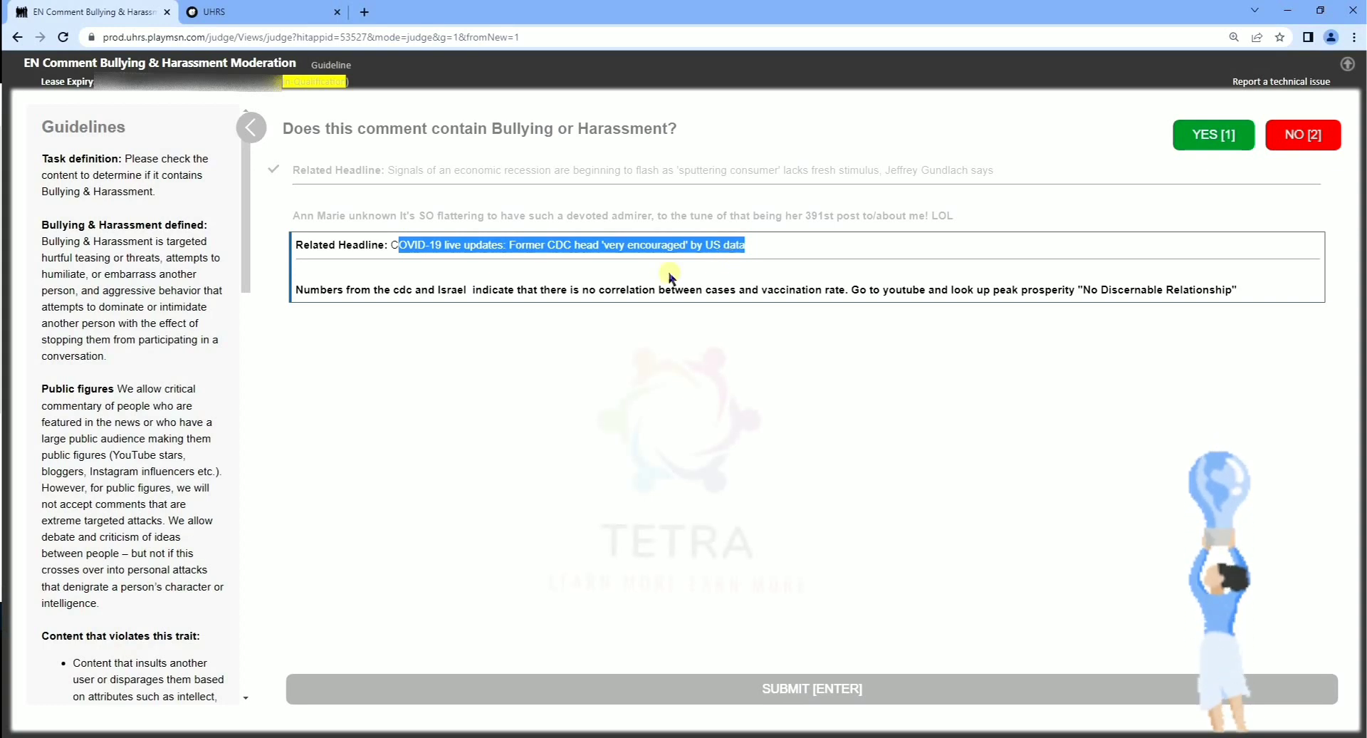
pyautogui.click(457, 273)
pyautogui.moveTo(297, 285); pyautogui.dragTo(742, 285)
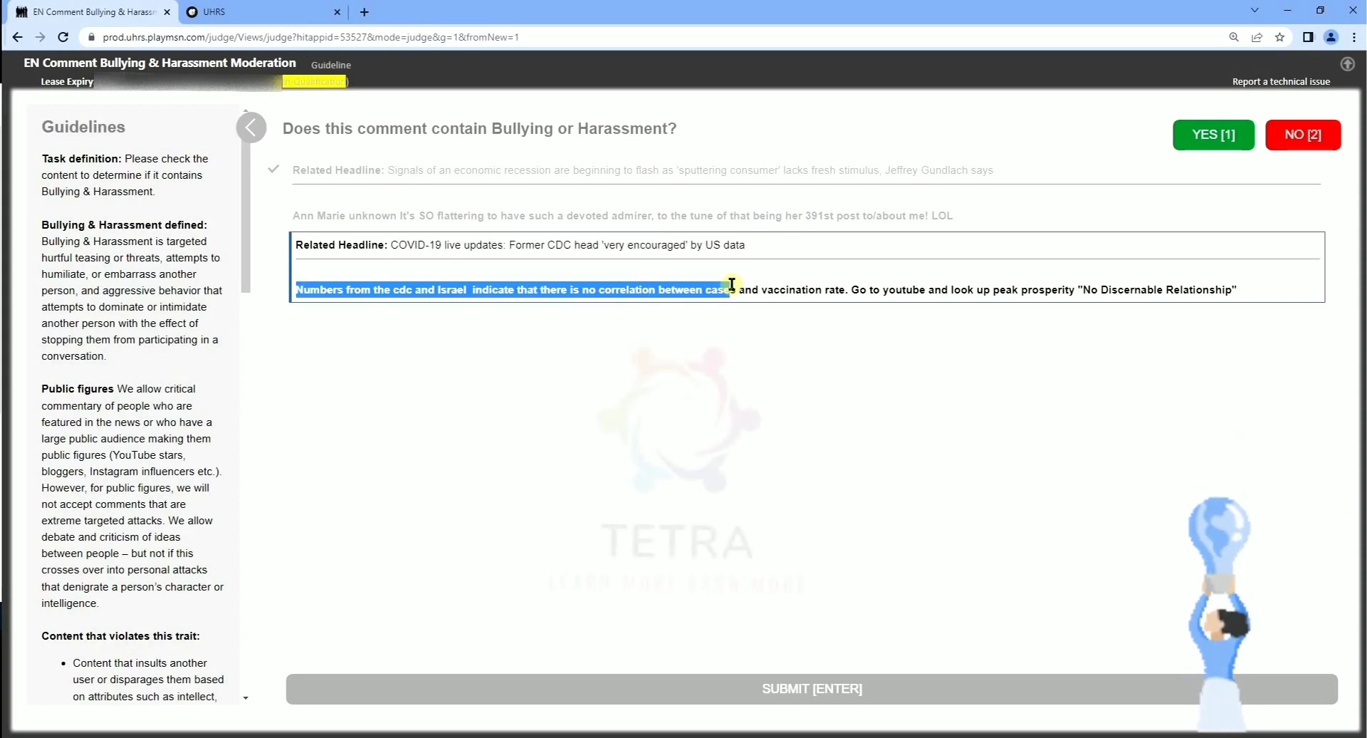
pyautogui.click(911, 285)
pyautogui.keyDown('shift'); pyautogui.click(959, 292); pyautogui.keyUp('shift')
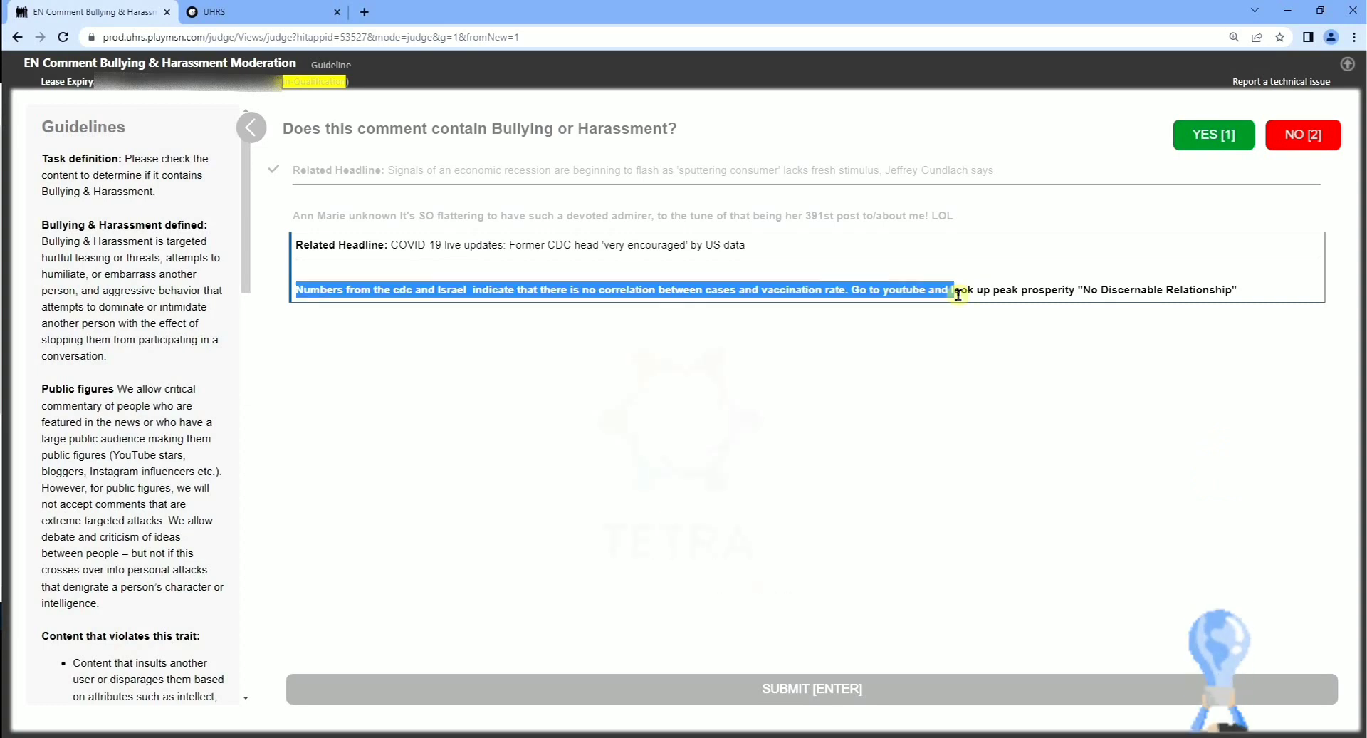
pyautogui.keyDown('shift'); pyautogui.click(1134, 292); pyautogui.keyUp('shift')
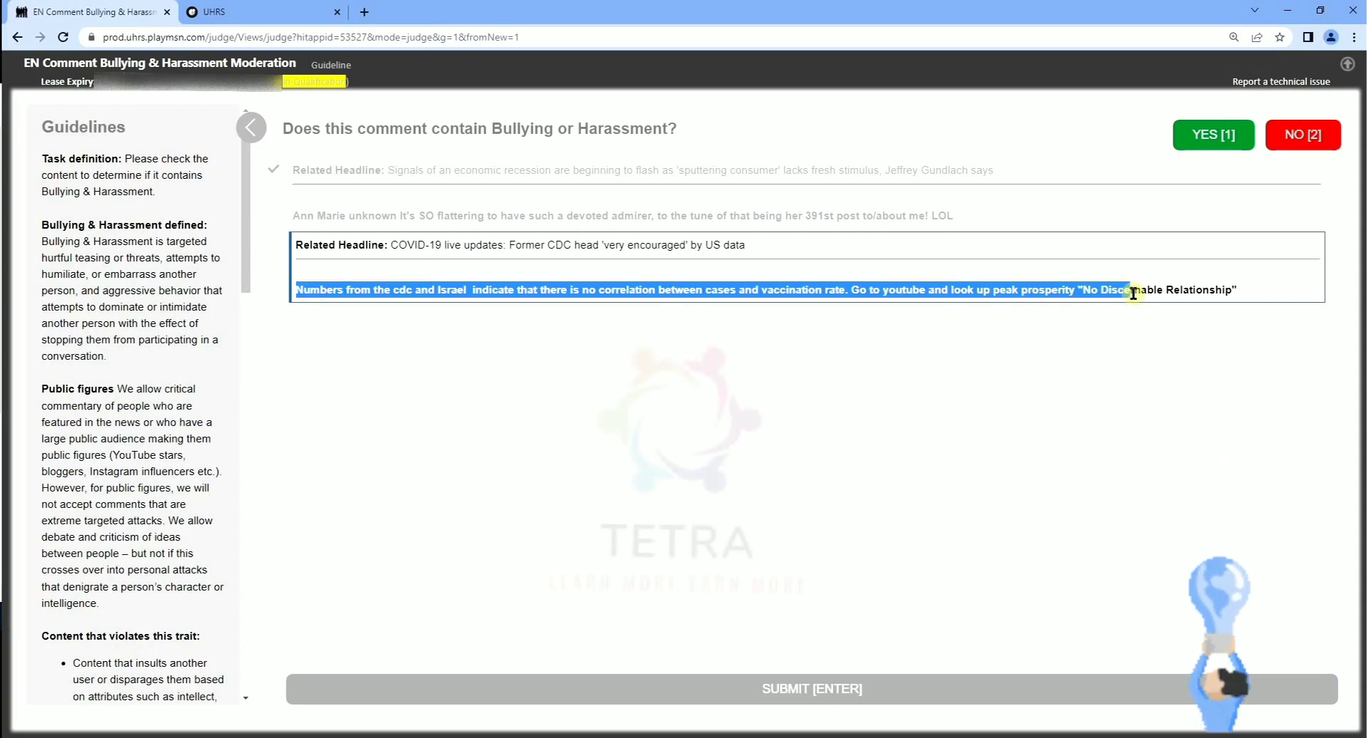
pyautogui.moveTo(1133, 292); pyautogui.dragTo(1234, 286)
pyautogui.press('2')
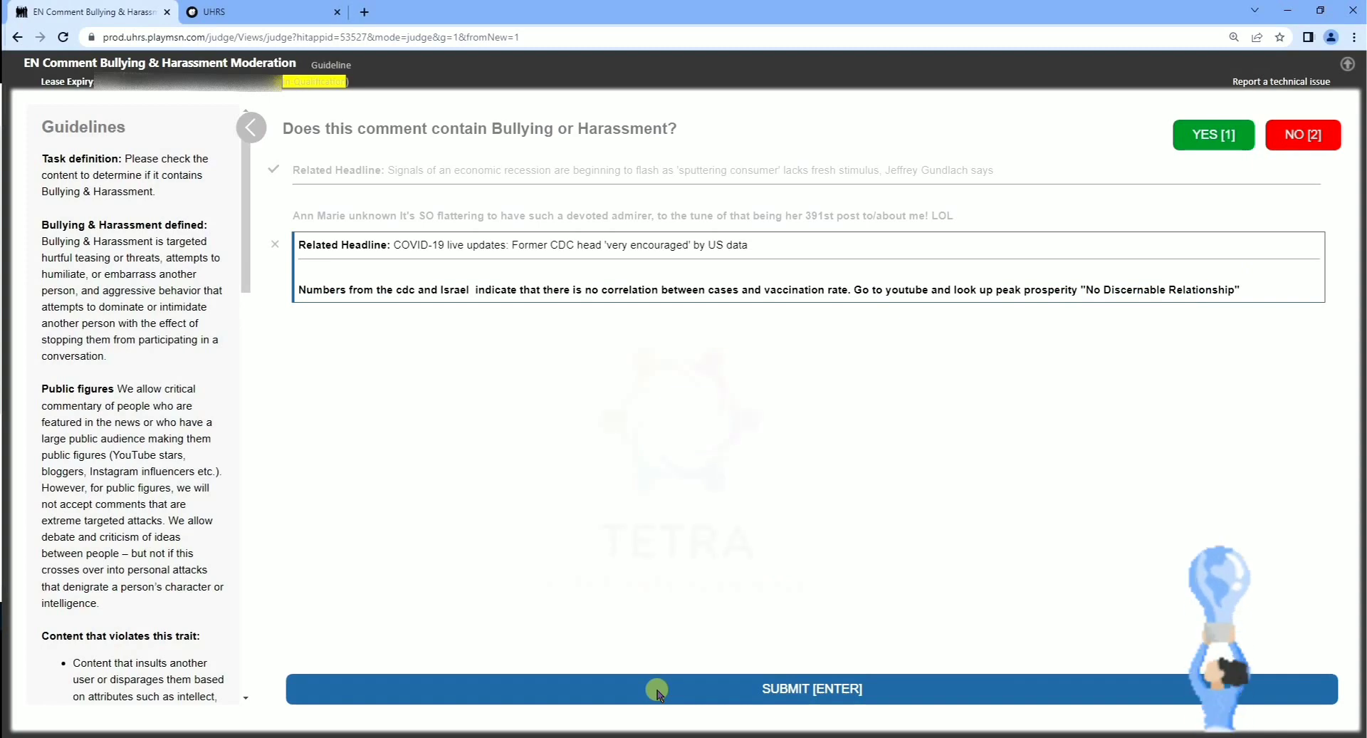
pyautogui.click(656, 689)
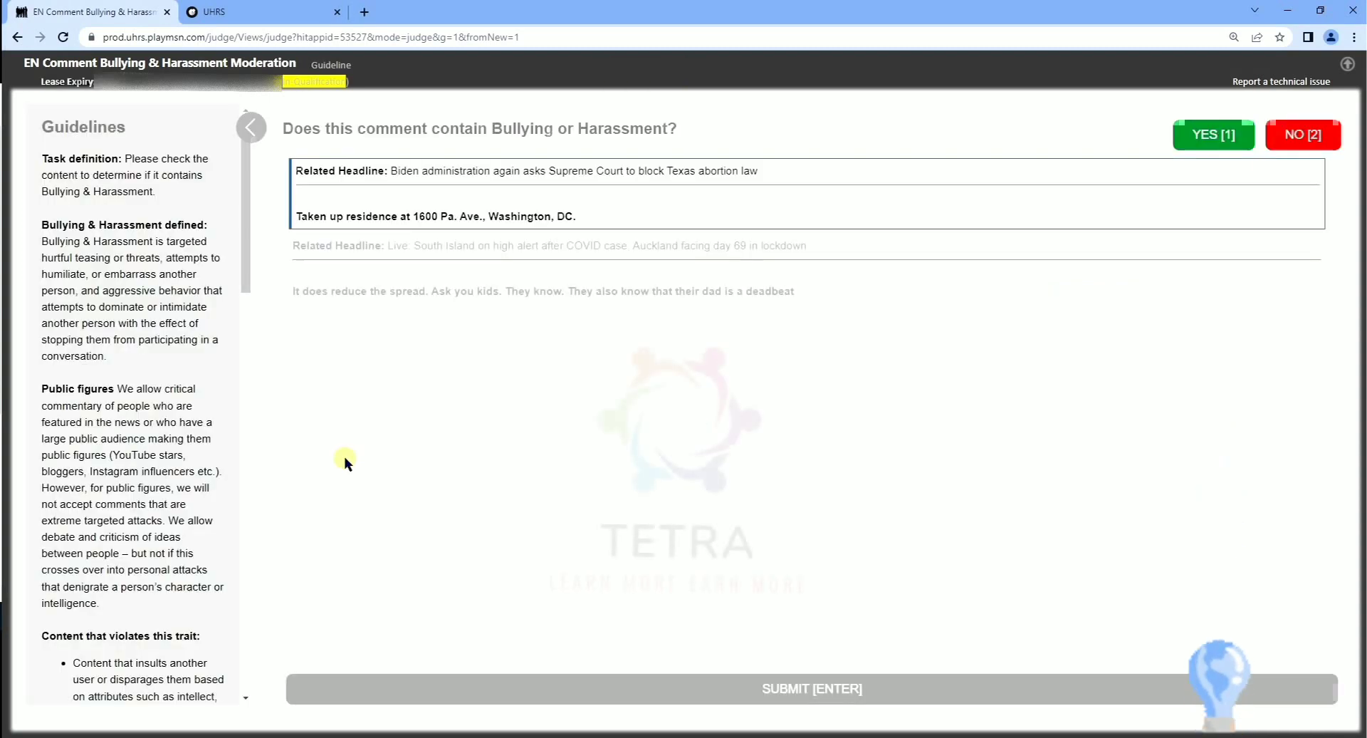
# - Read the headline about the Texas abortion law and its comment about taking up residence in Washington, and answer NO for that comment
pyautogui.moveTo(296, 171); pyautogui.dragTo(643, 188)
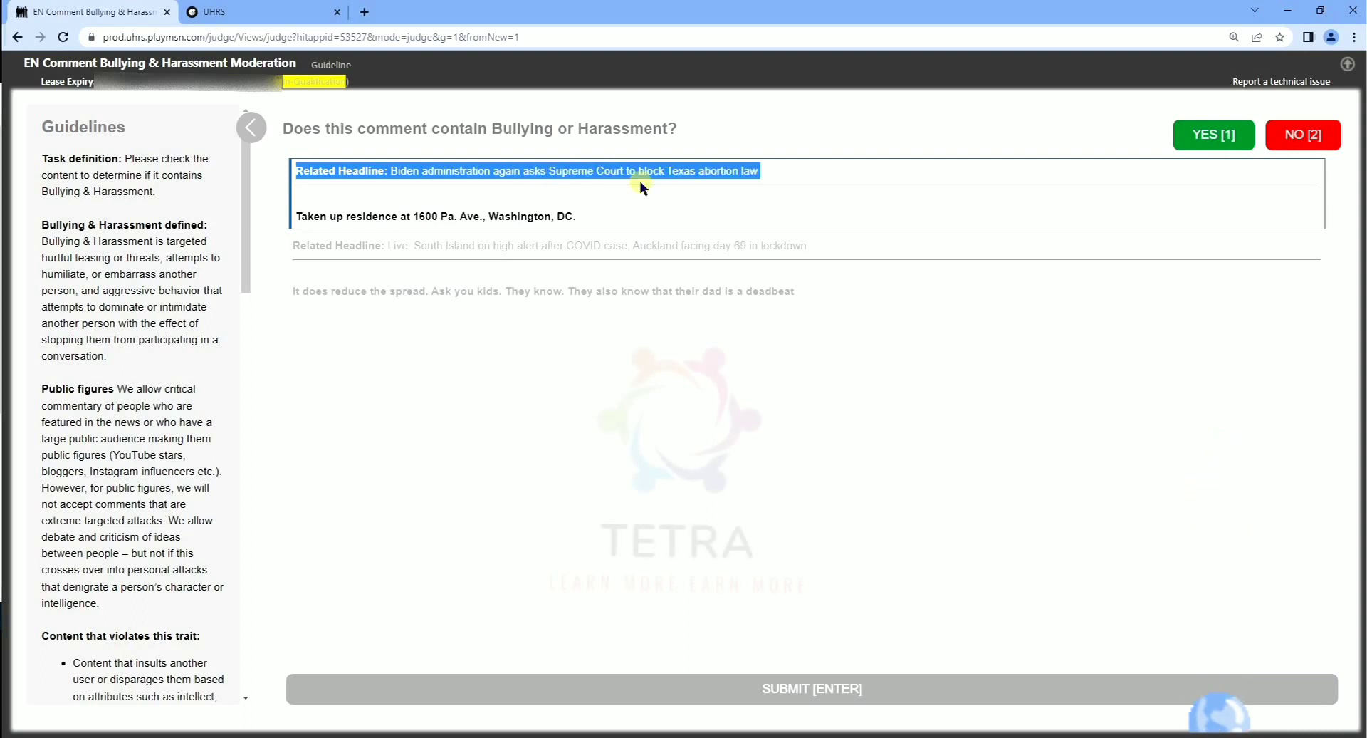
pyautogui.click(703, 221)
pyautogui.moveTo(302, 217); pyautogui.dragTo(576, 216)
pyautogui.press('2')
# - Read the South Island COVID headline, answer YES for its comment "their dad is a deadbeat", and submit the page
pyautogui.moveTo(537, 268); pyautogui.dragTo(814, 260)
pyautogui.moveTo(297, 289); pyautogui.dragTo(828, 307)
pyautogui.press('1')
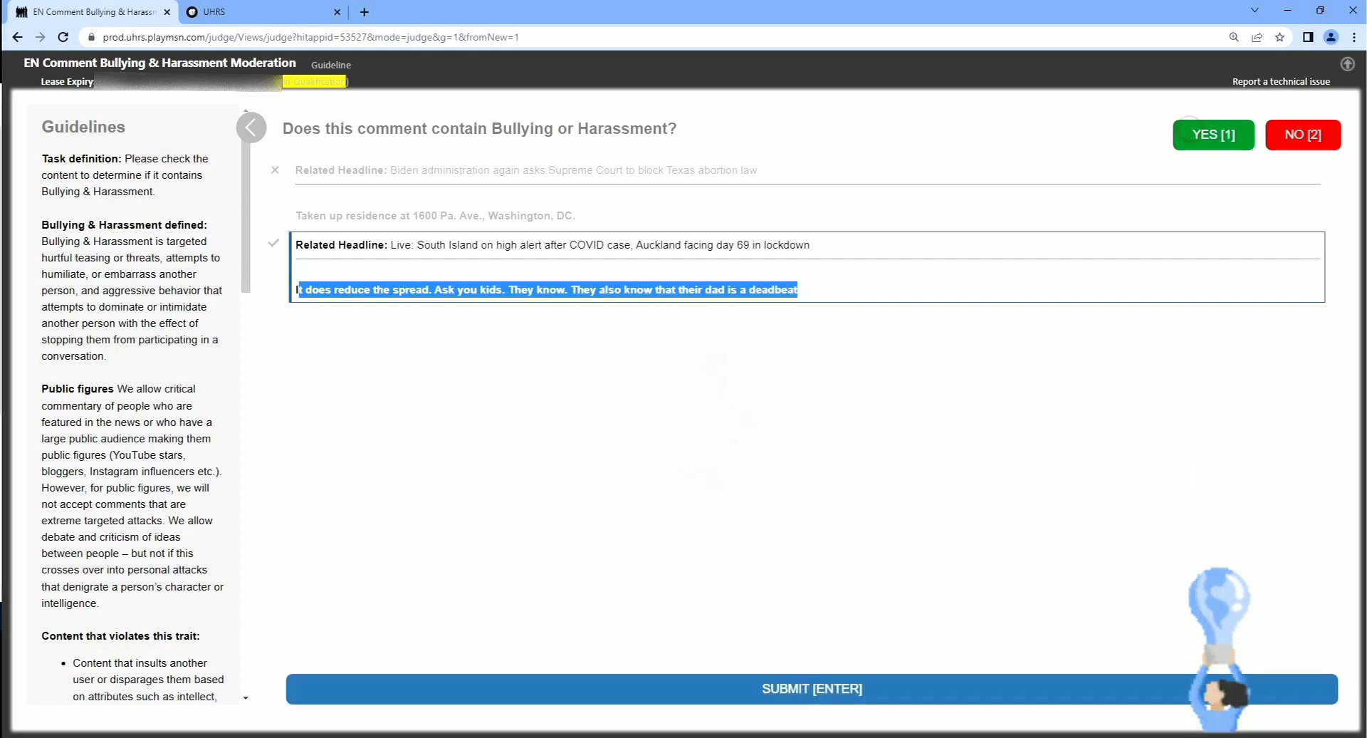
pyautogui.press('Return')
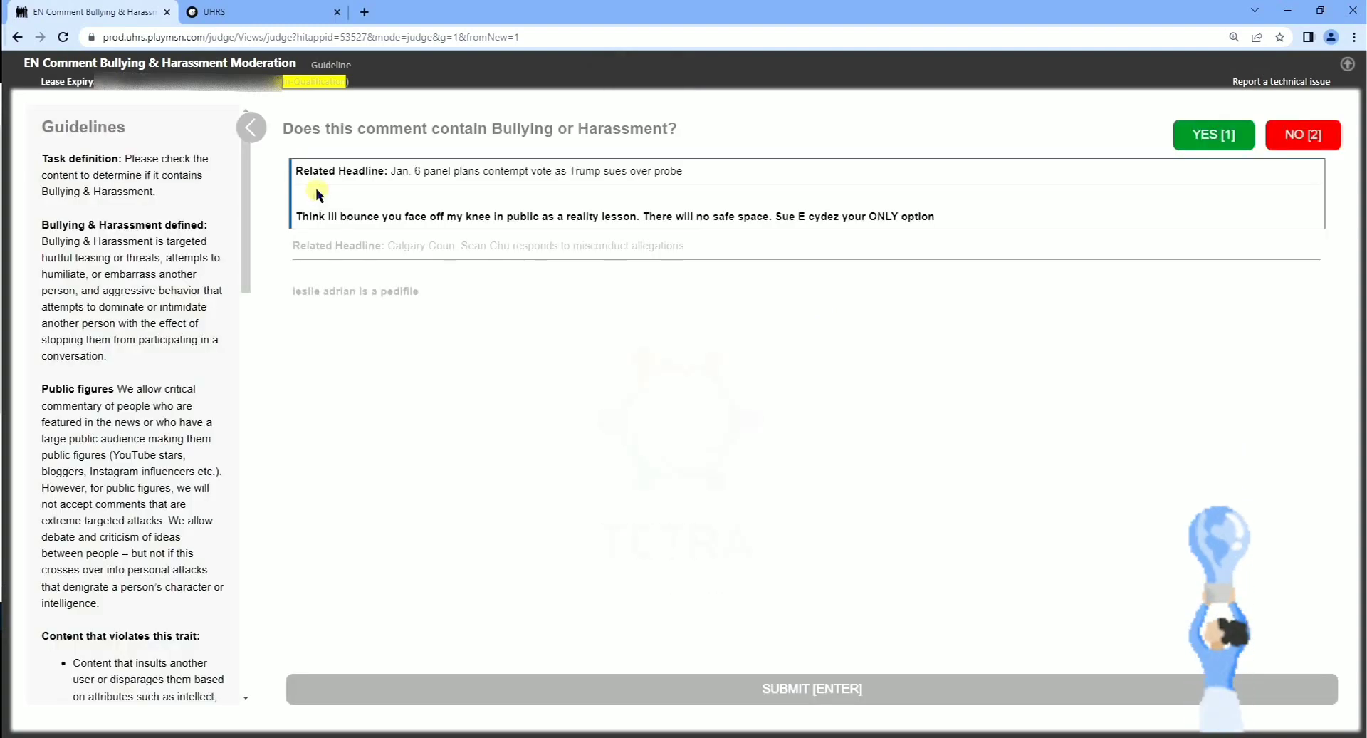
# - Read the Jan. 6 panel headline and its comment threatening to "bounce you face off my knee", and answer YES for that comment
pyautogui.tripleClick(407, 189)
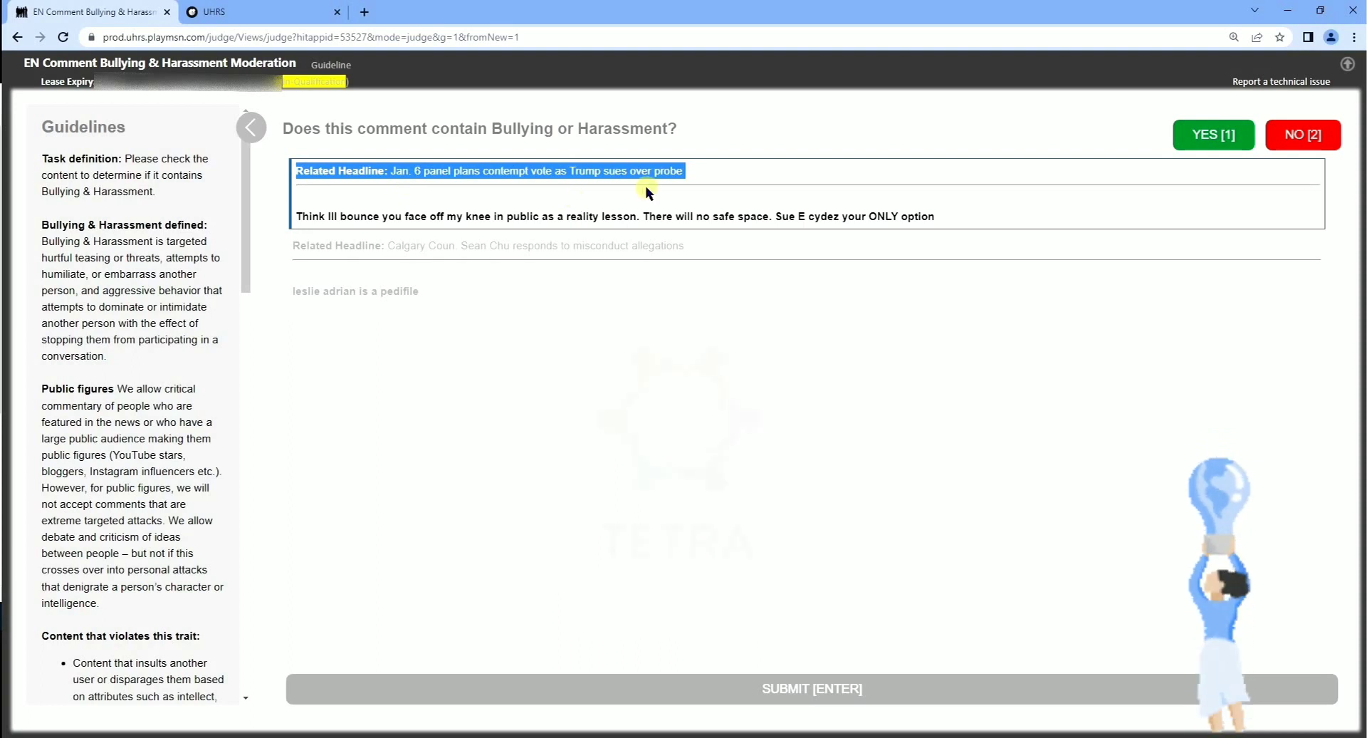
pyautogui.click(456, 217)
pyautogui.moveTo(301, 215); pyautogui.dragTo(608, 217)
pyautogui.click(613, 216)
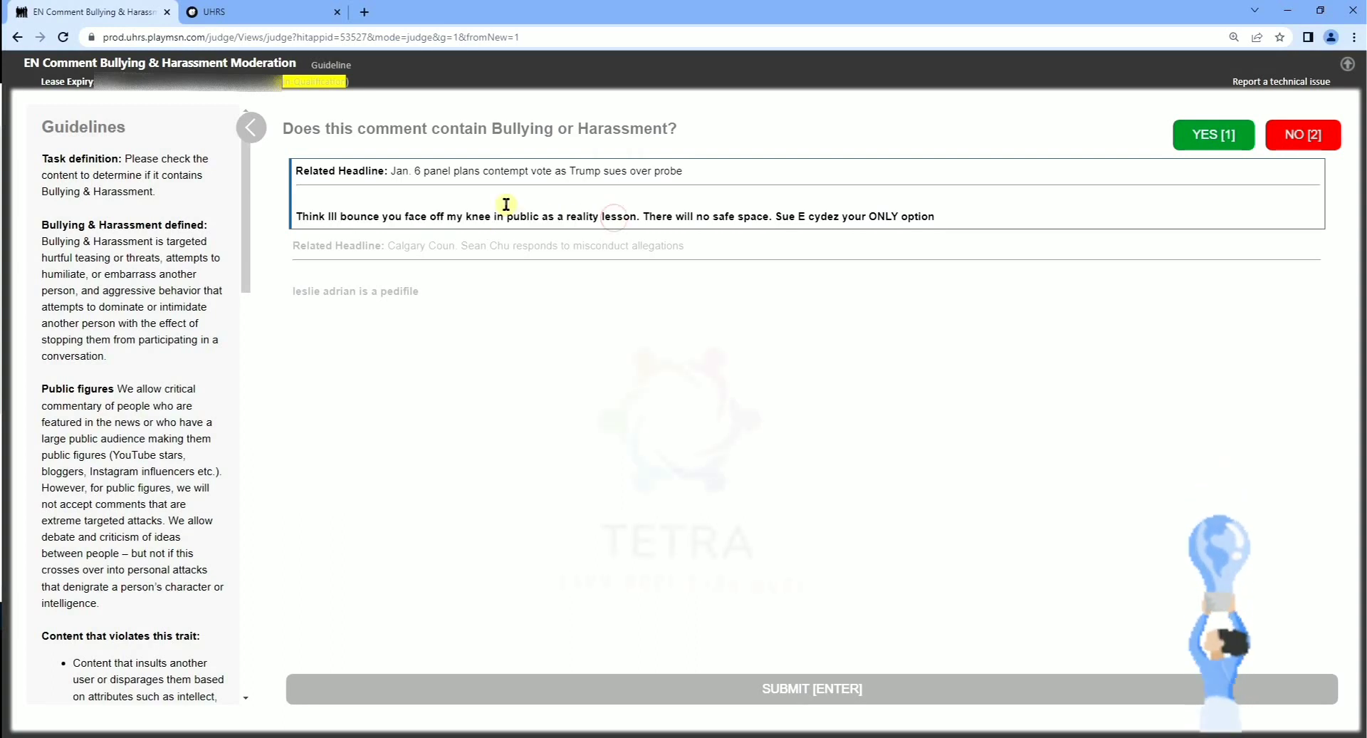
pyautogui.click(1191, 144)
# - Read the Calgary councillor headline and its comment, and look up the word "pedifile" on Google
pyautogui.moveTo(391, 245); pyautogui.dragTo(689, 240)
pyautogui.click(313, 291)
pyautogui.doubleClick(314, 290)
pyautogui.click(432, 295)
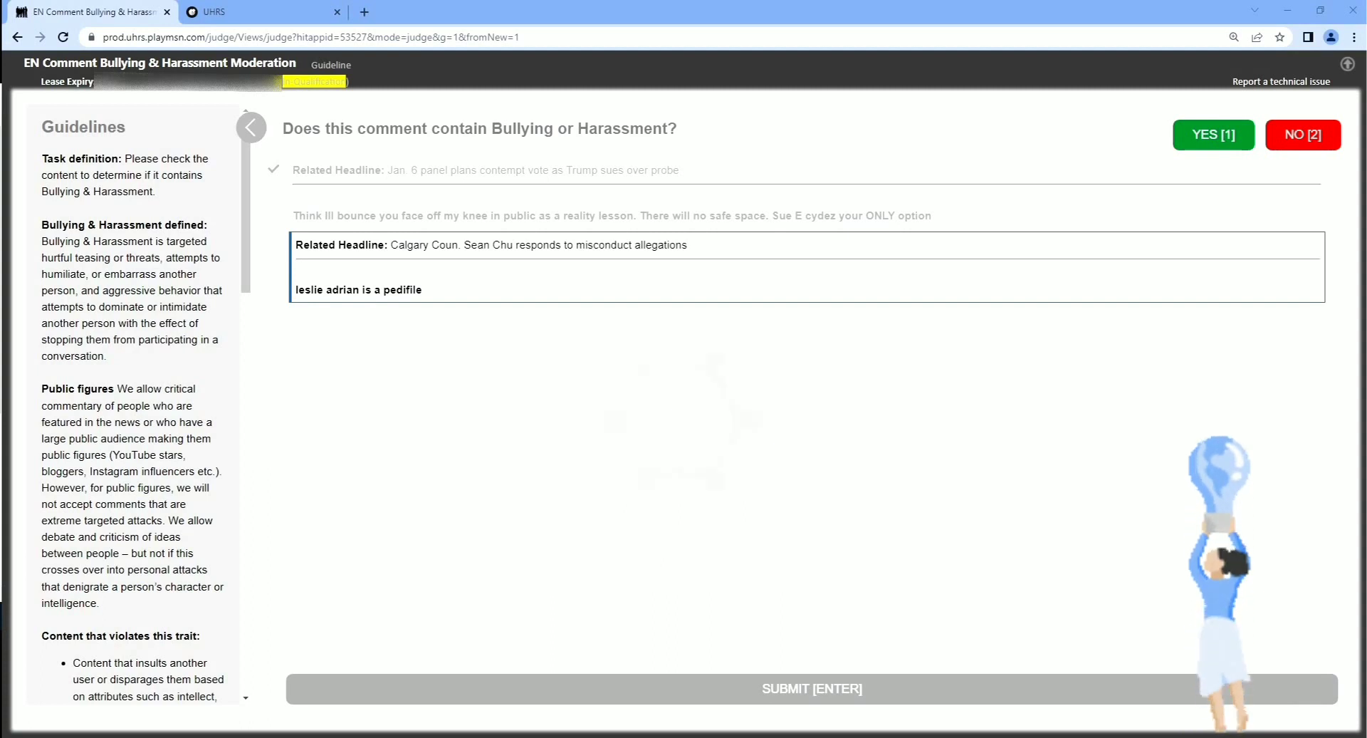
pyautogui.moveTo(435, 289); pyautogui.dragTo(385, 289)
pyautogui.rightClick(388, 290)
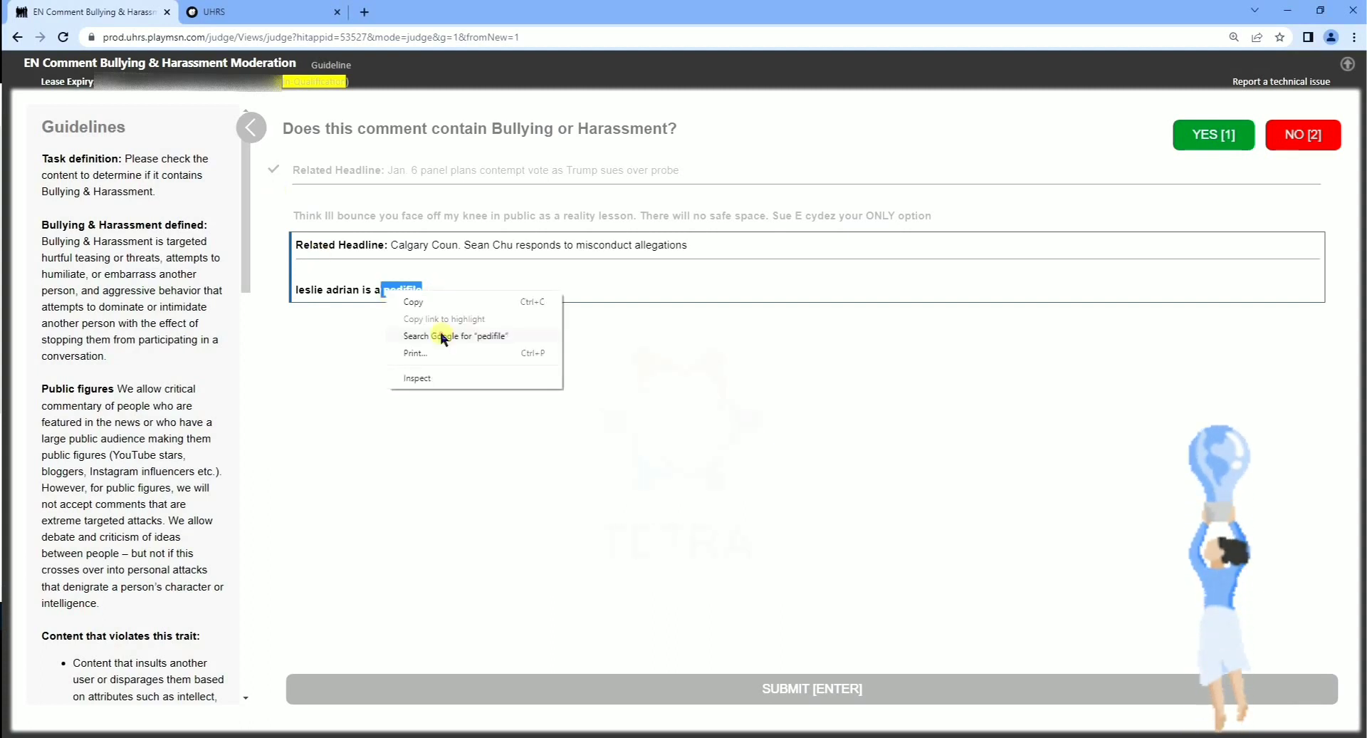
pyautogui.click(437, 333)
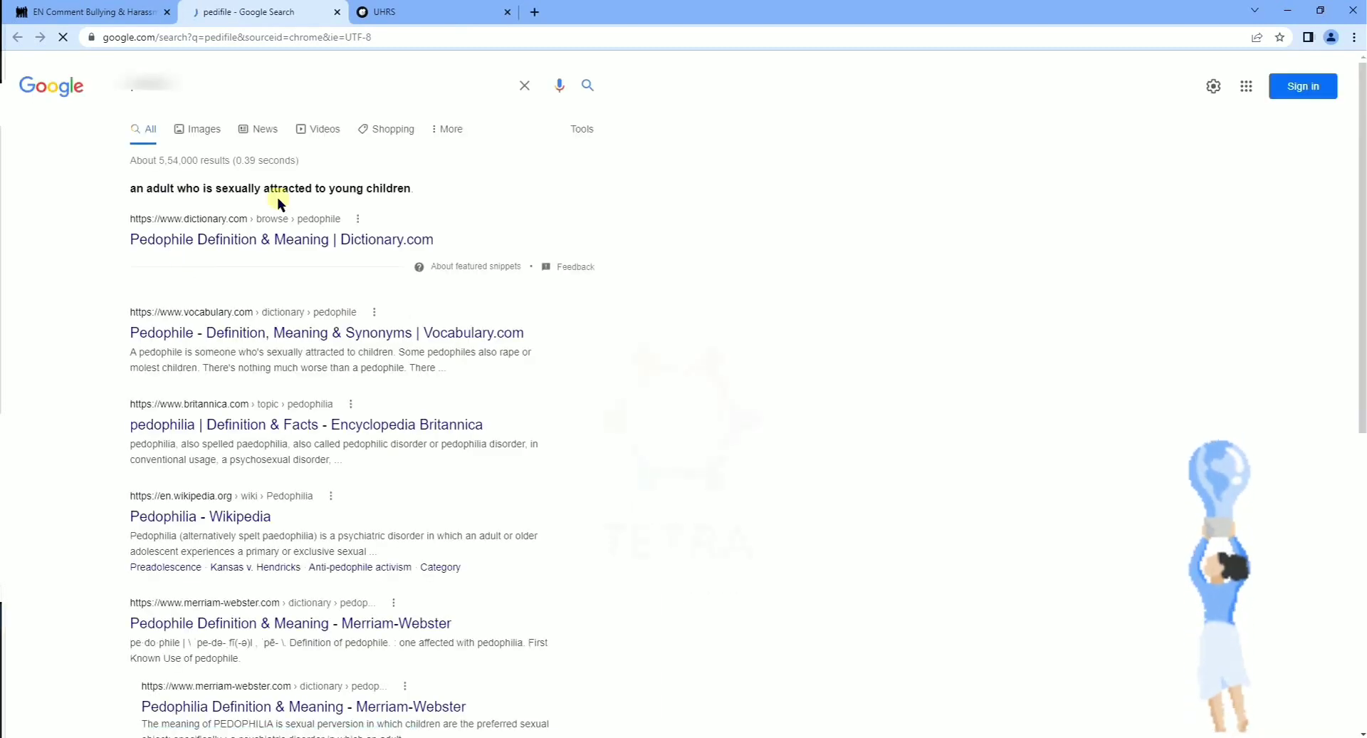
# - Return to the judging task, answer YES for the comment calling a person a "pedifile", and submit the page of judgments
pyautogui.click(163, 24)
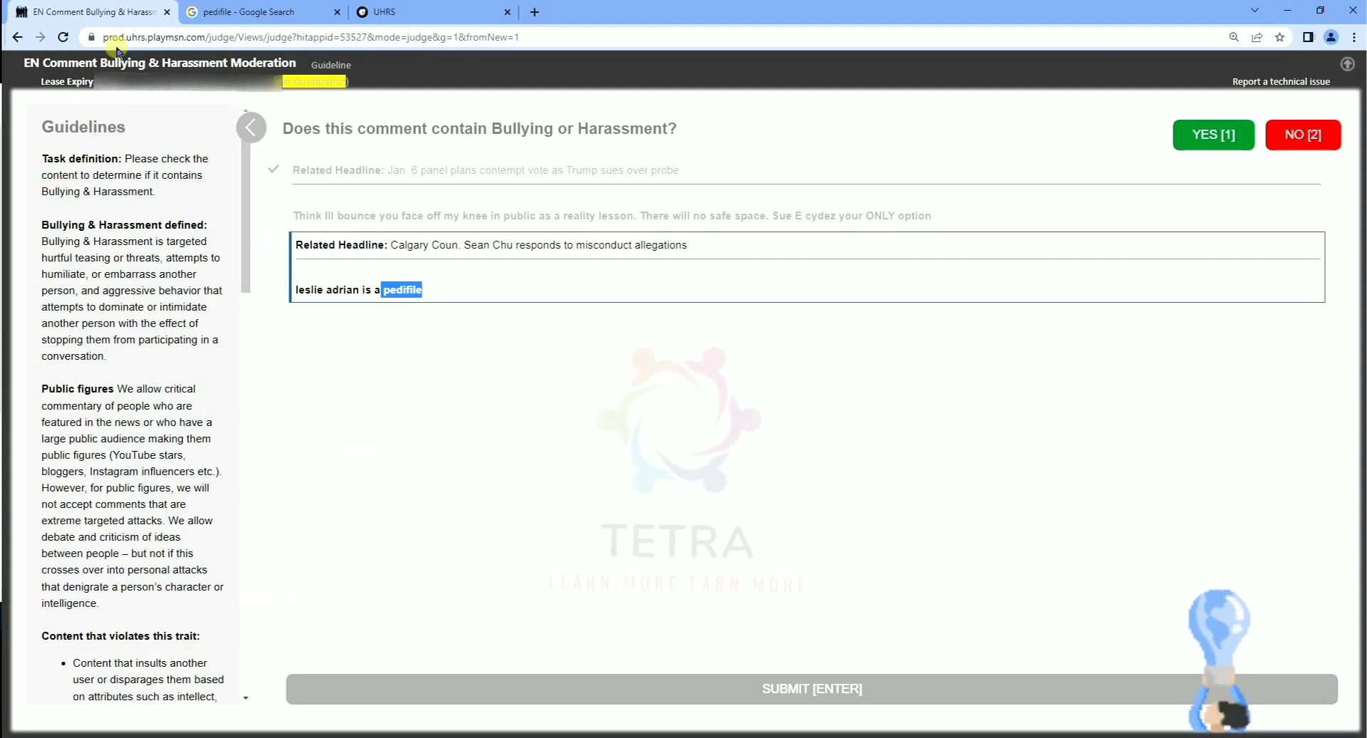
pyautogui.click(399, 289)
pyautogui.click(1215, 133)
pyautogui.press('Return')
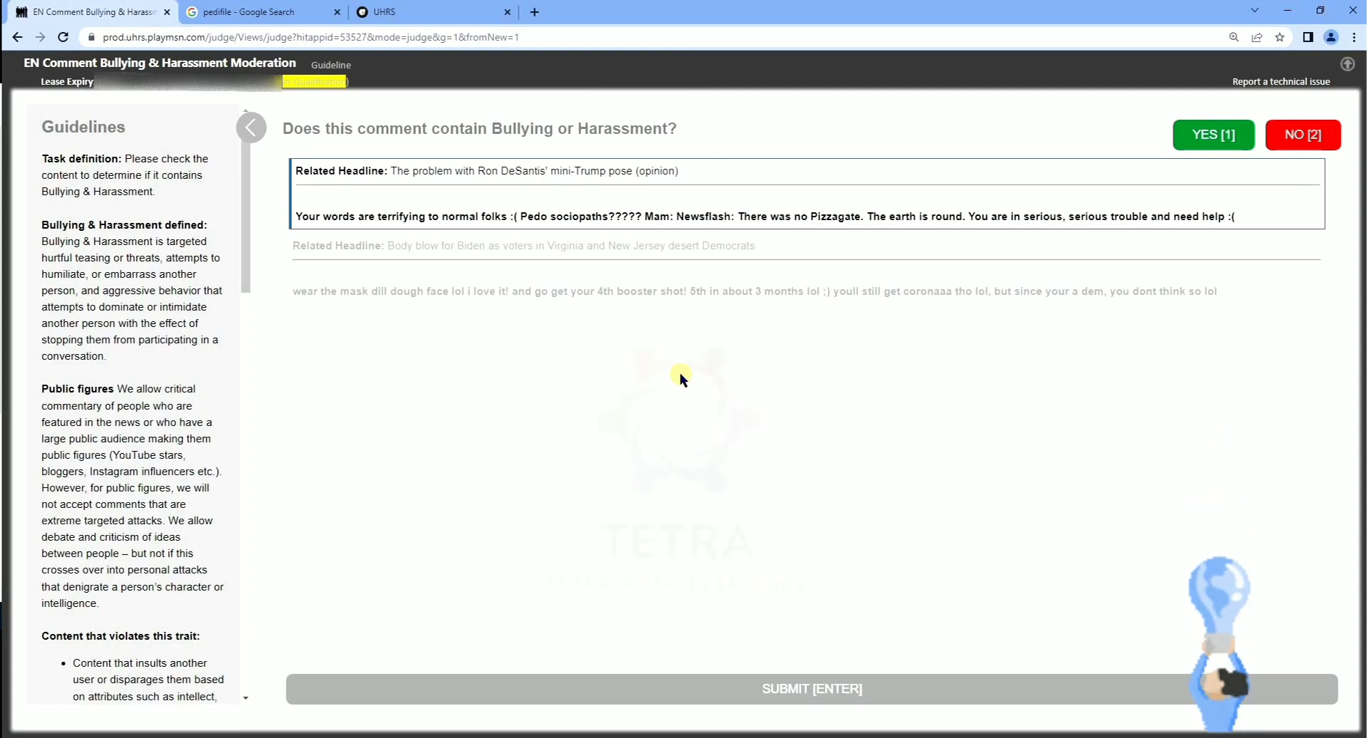
# - Read the Ron DeSantis mini-Trump opinion headline and its Pizzagate comment, and answer NO for that comment
pyautogui.moveTo(296, 173); pyautogui.dragTo(682, 183)
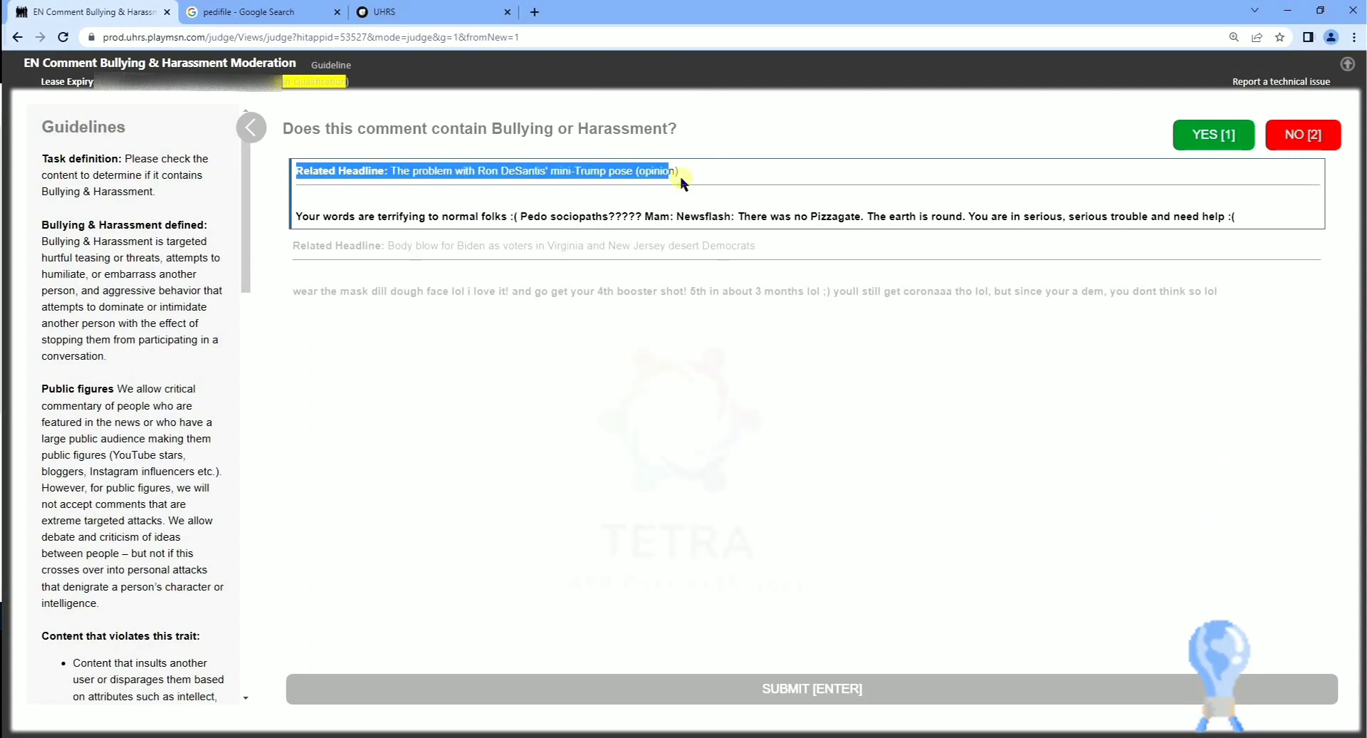
pyautogui.click(358, 215)
pyautogui.moveTo(296, 216); pyautogui.dragTo(433, 228)
pyautogui.click(390, 222)
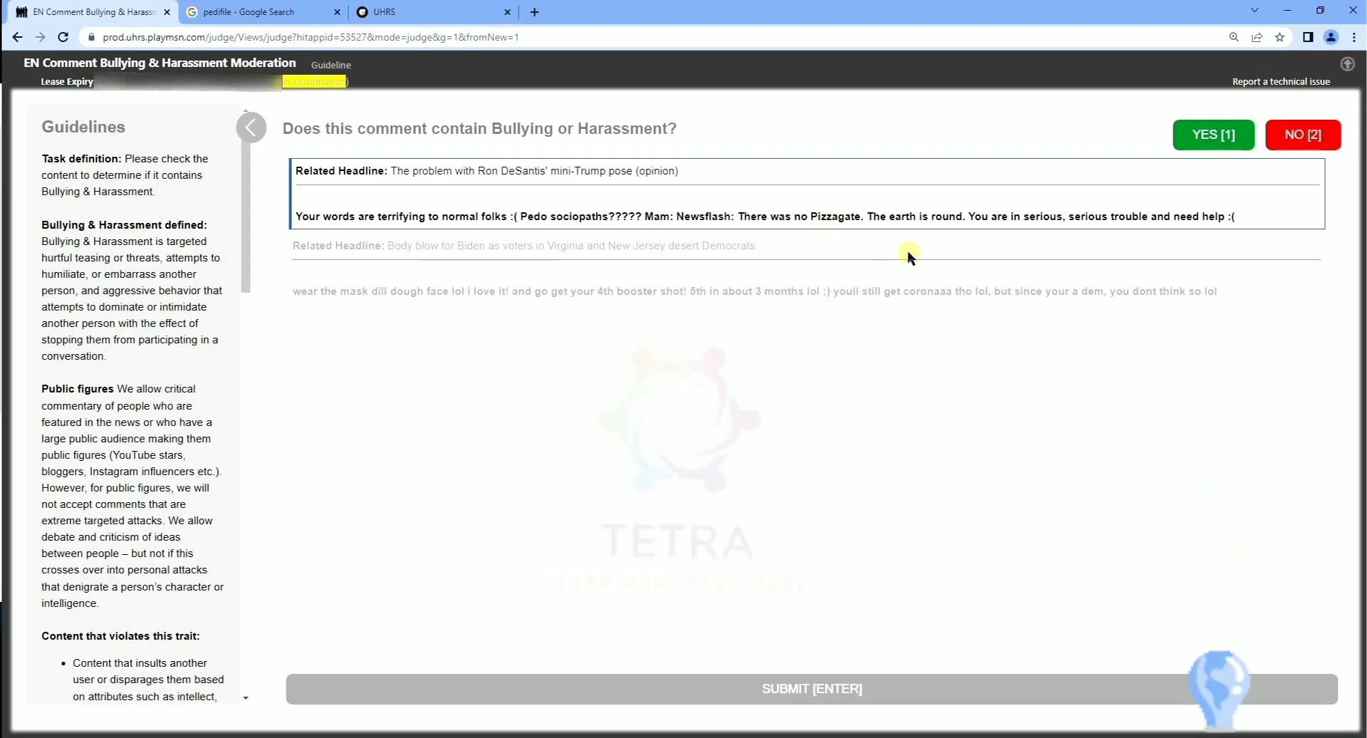
pyautogui.click(1294, 148)
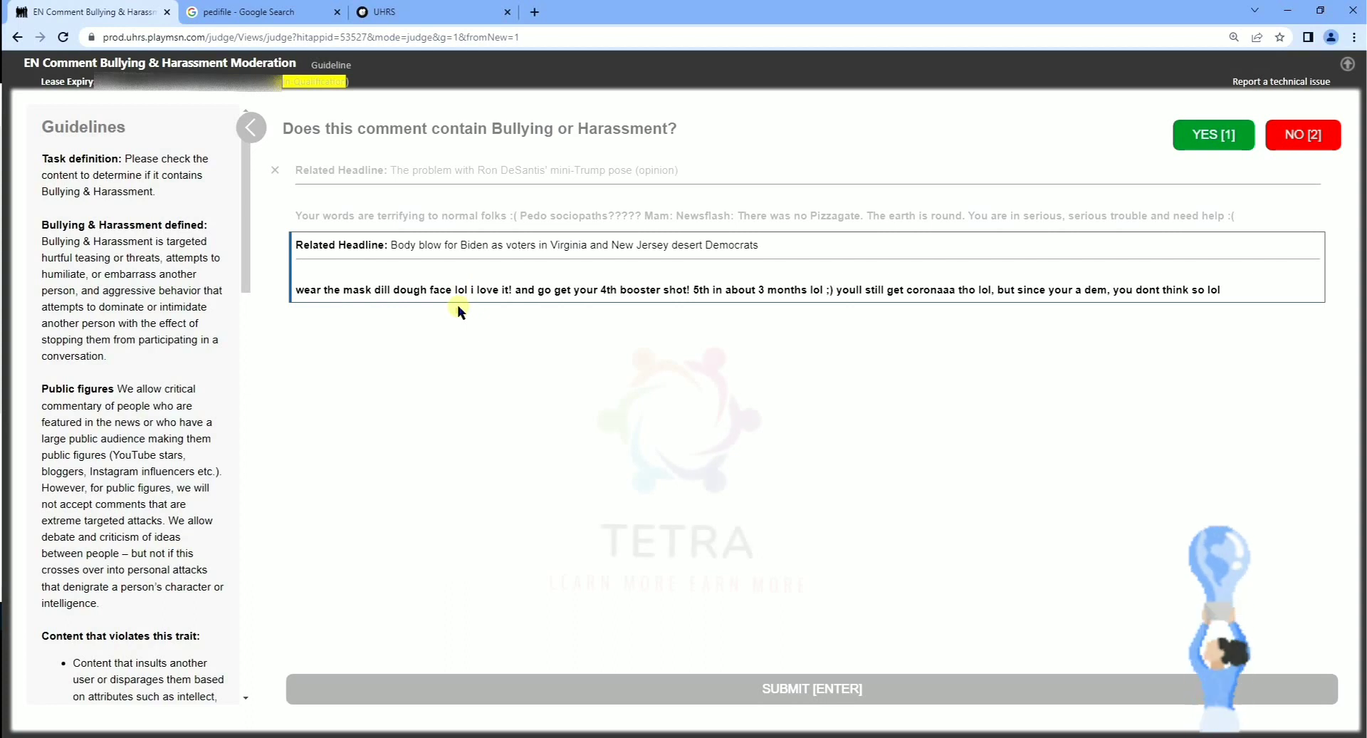
# - Read the "wear the mask dill dough face" comment under the Biden body-blow headline, answer YES for it, and submit the page
pyautogui.moveTo(304, 289); pyautogui.dragTo(1271, 292)
pyautogui.click(1271, 292)
pyautogui.click(1214, 135)
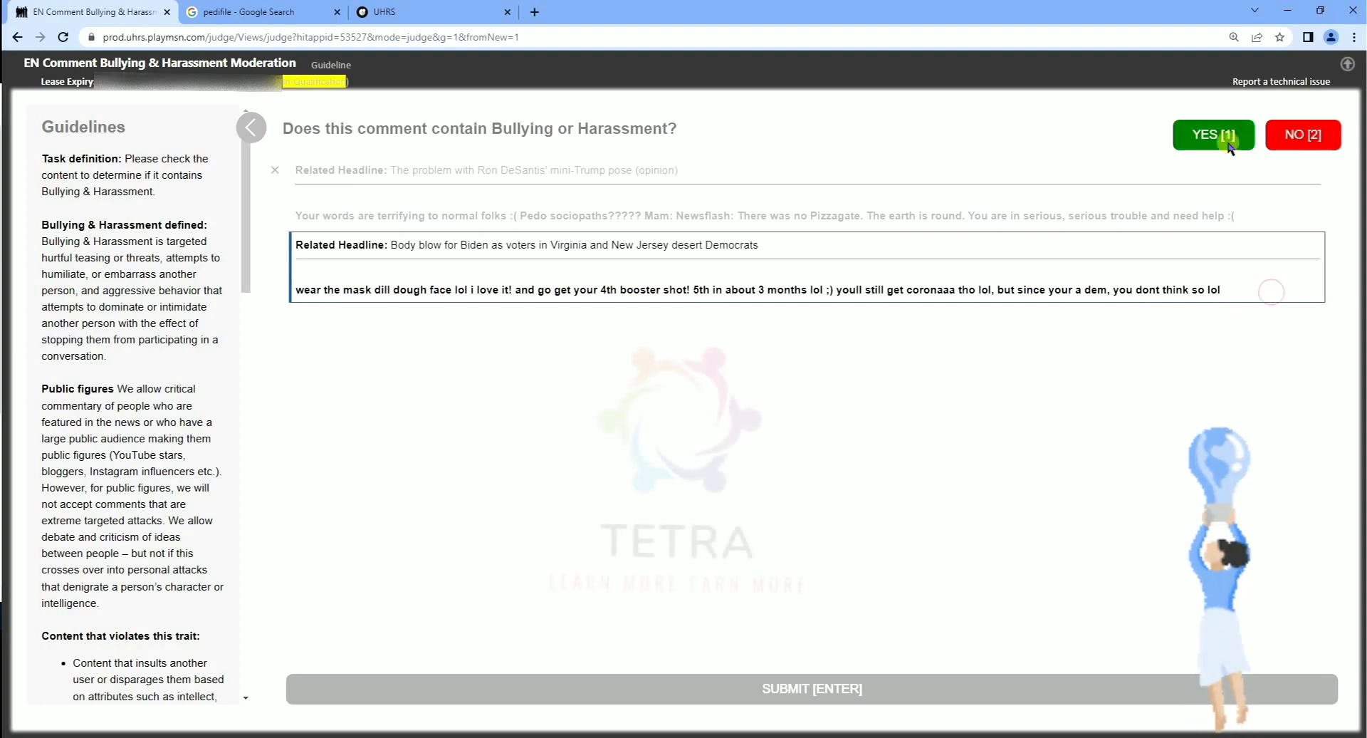
pyautogui.click(810, 695)
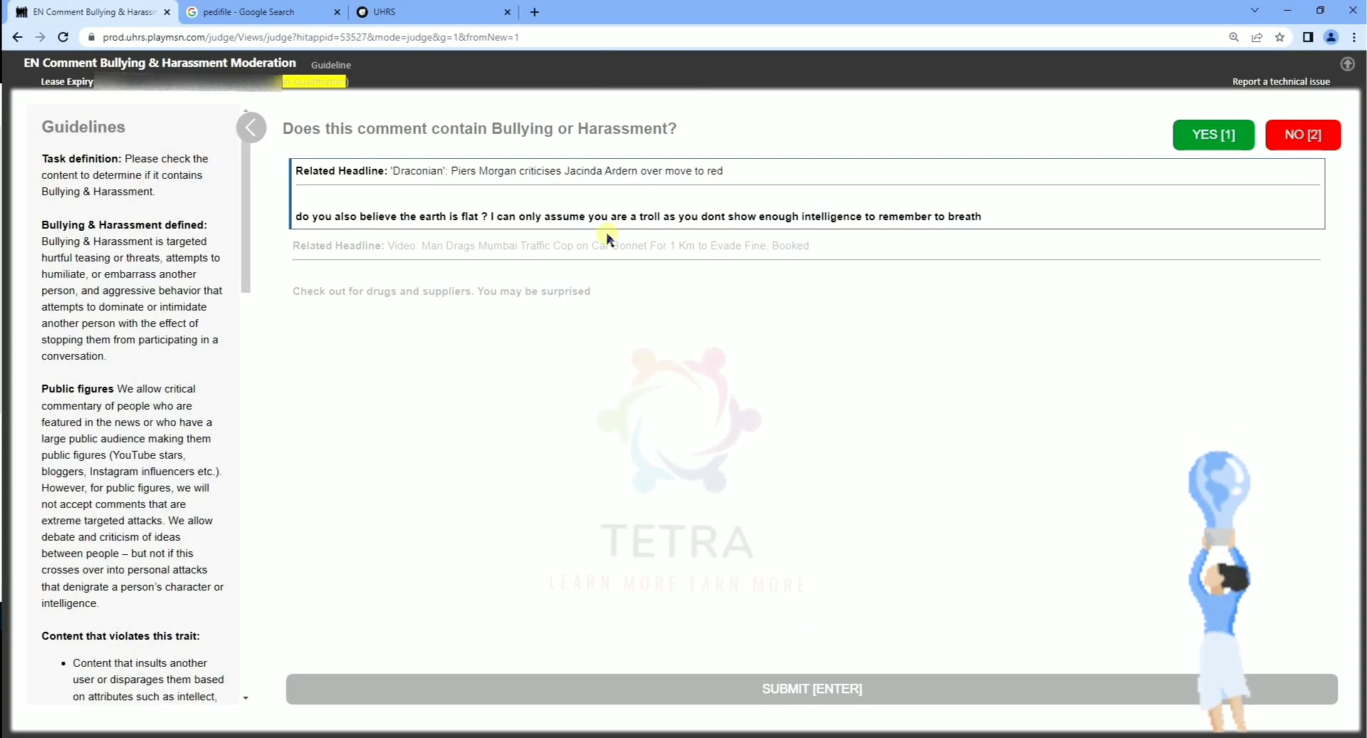
# - Read the "Draconian" Piers Morgan headline and its flat-earth troll comment, and answer NO for that comment
pyautogui.doubleClick(441, 176)
pyautogui.moveTo(441, 176); pyautogui.dragTo(502, 186)
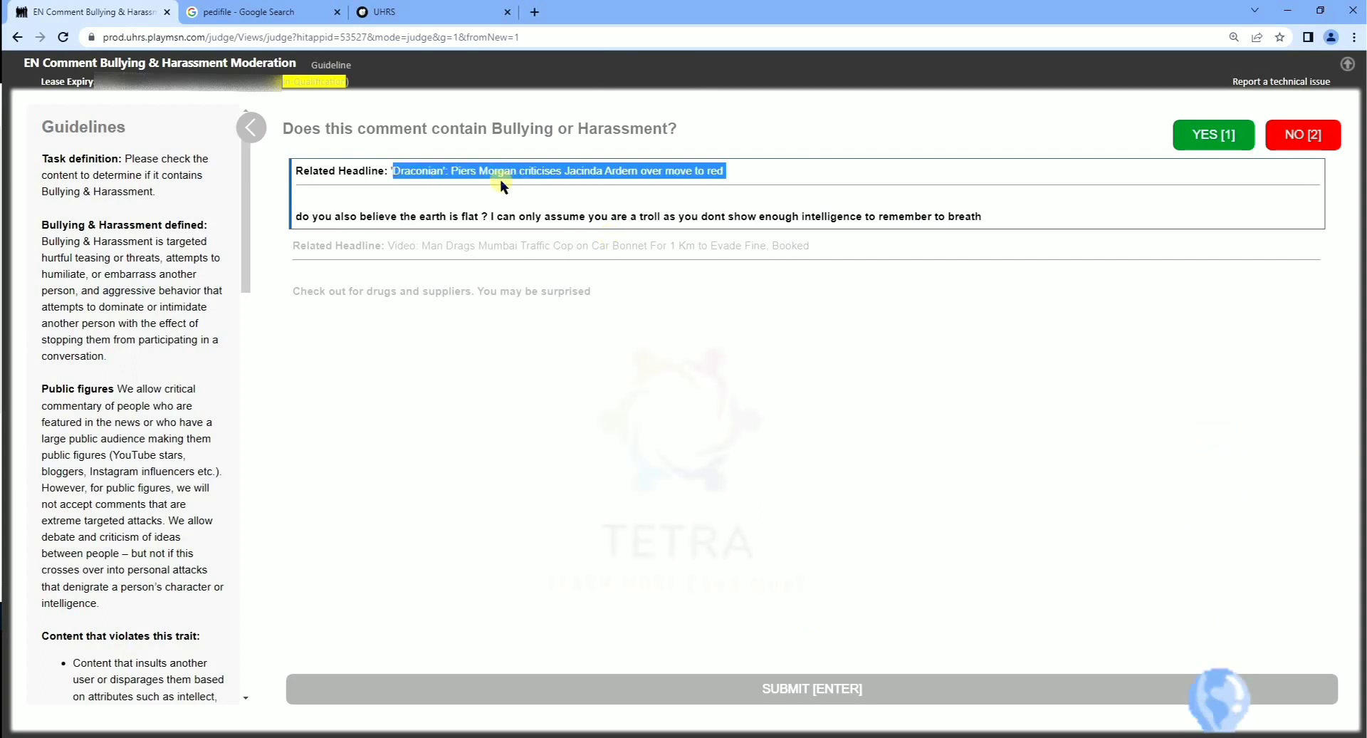
pyautogui.click(760, 173)
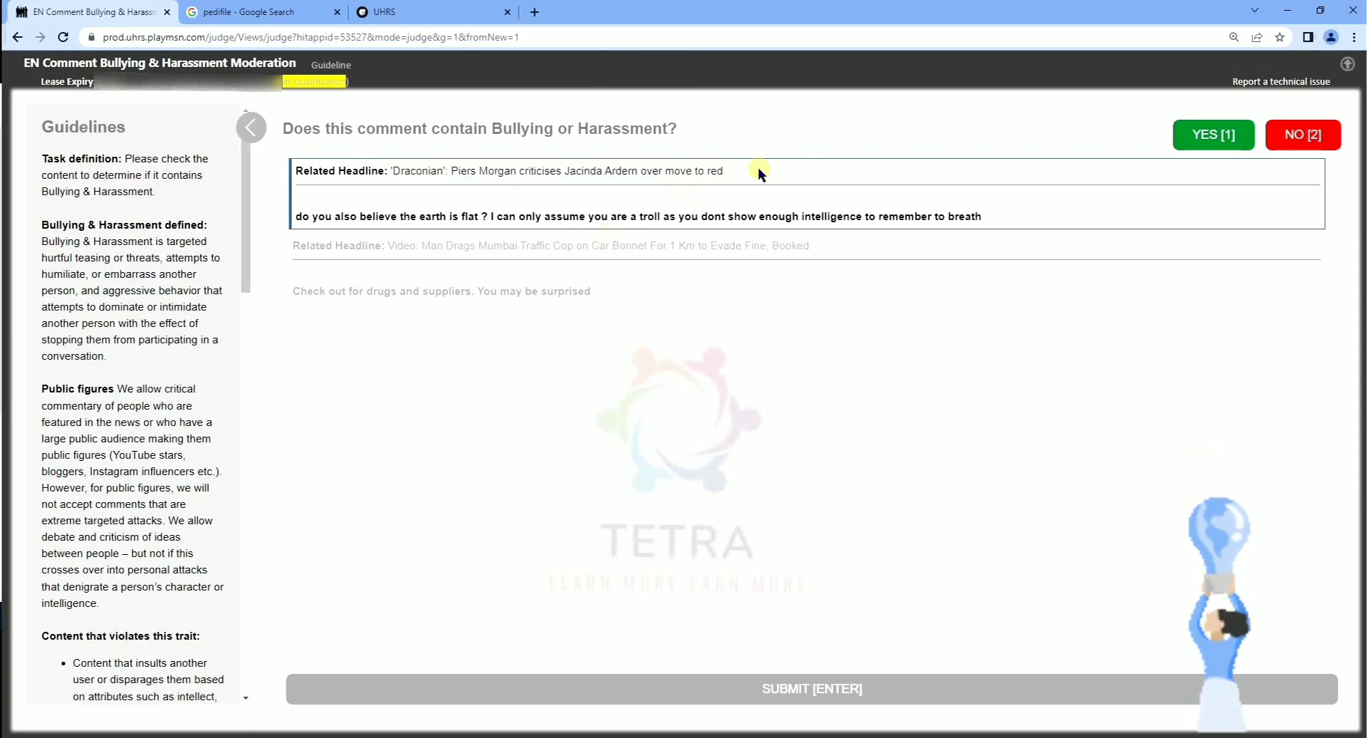
pyautogui.moveTo(298, 223); pyautogui.dragTo(989, 219)
pyautogui.click(1203, 186)
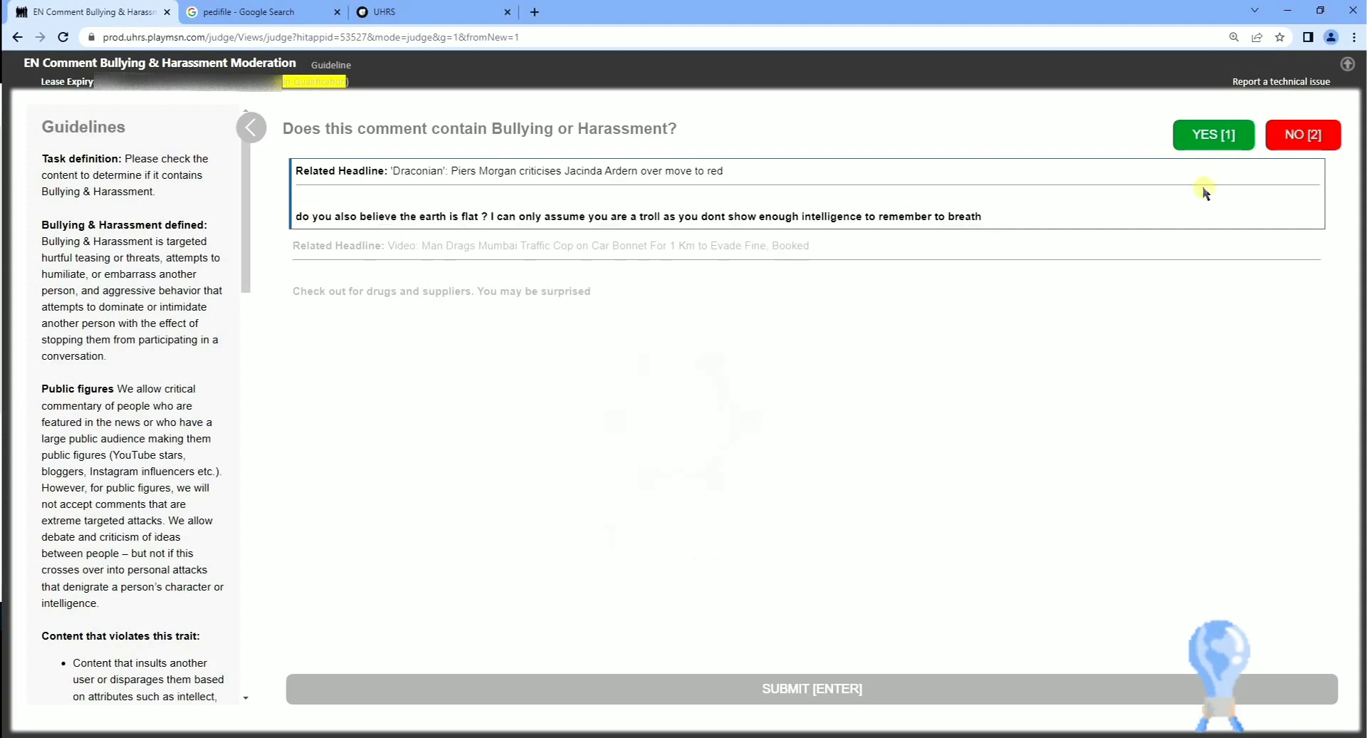
pyautogui.click(1285, 142)
# - Read the Mumbai traffic cop headline and its comment about drugs and suppliers, answer NO for it, and submit the page
pyautogui.moveTo(302, 244); pyautogui.dragTo(705, 252)
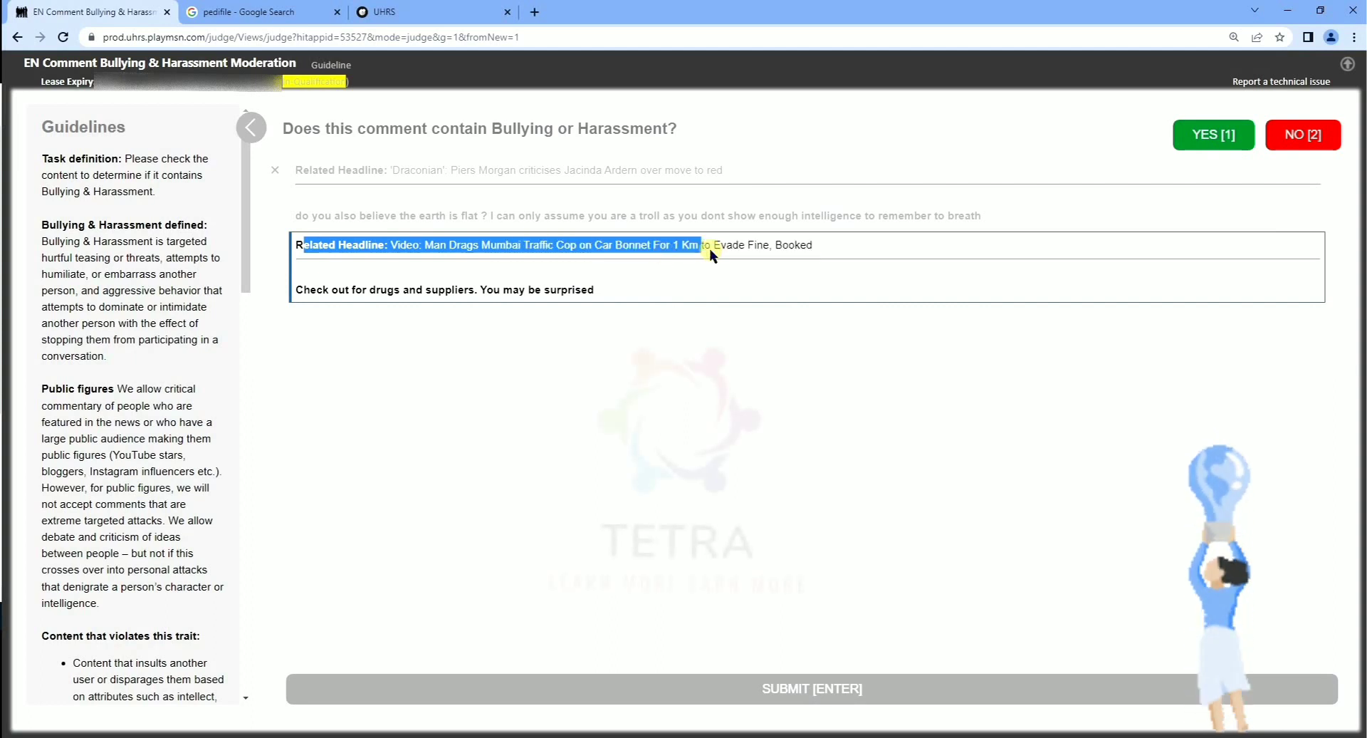
pyautogui.click(717, 298)
pyautogui.moveTo(297, 289); pyautogui.dragTo(651, 294)
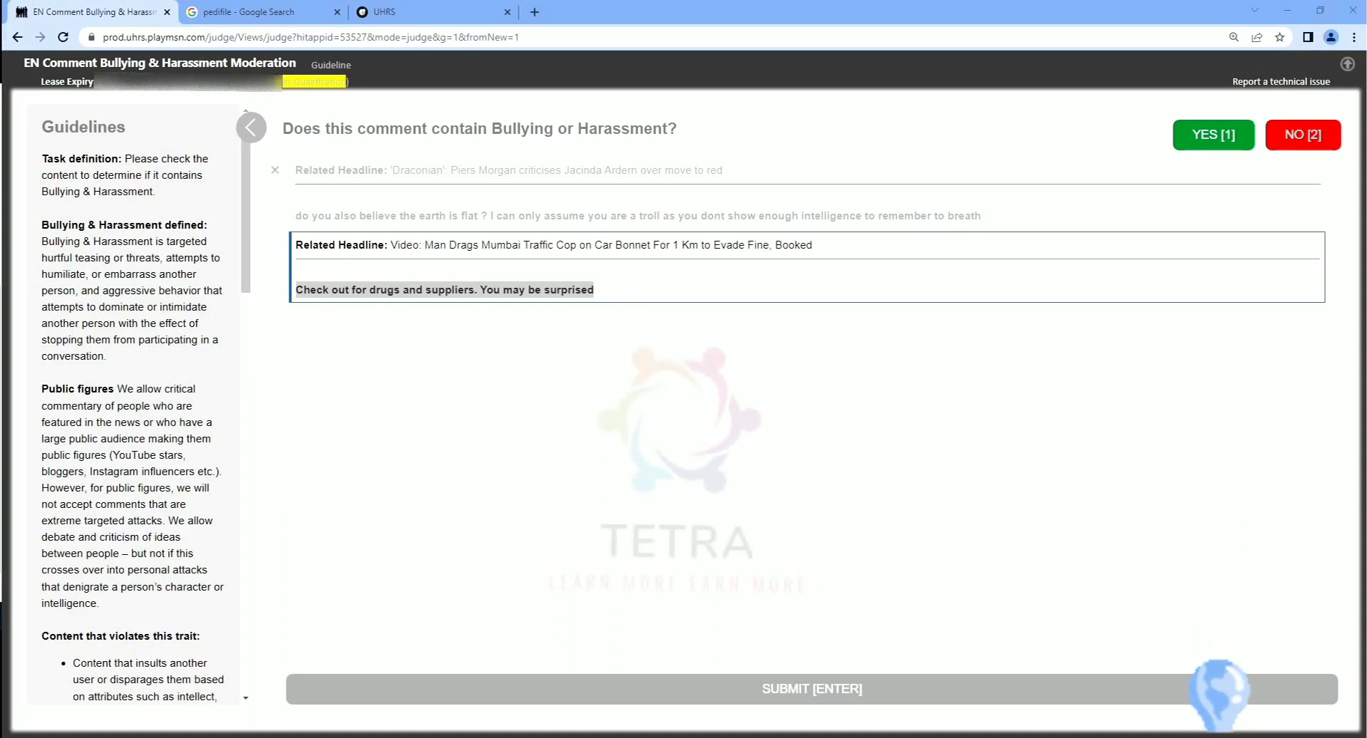
pyautogui.click(492, 385)
pyautogui.click(363, 309)
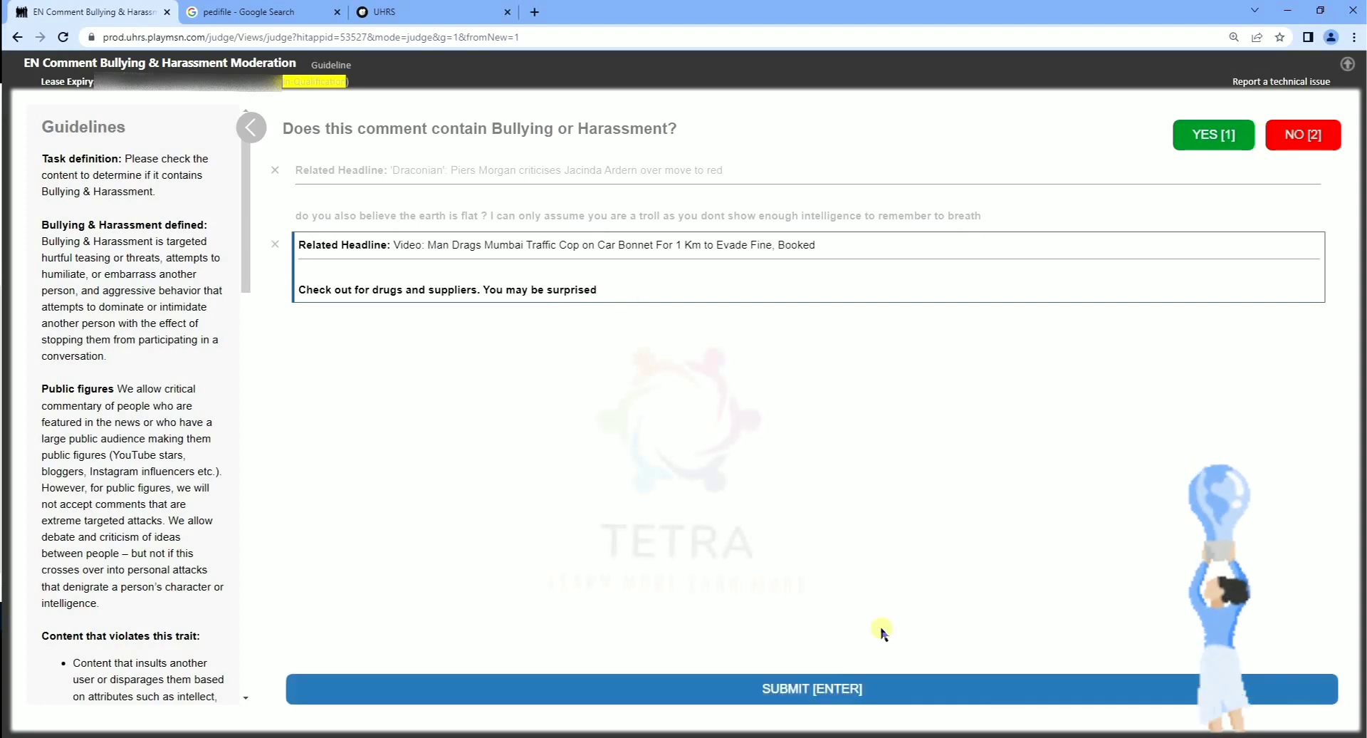
pyautogui.click(856, 680)
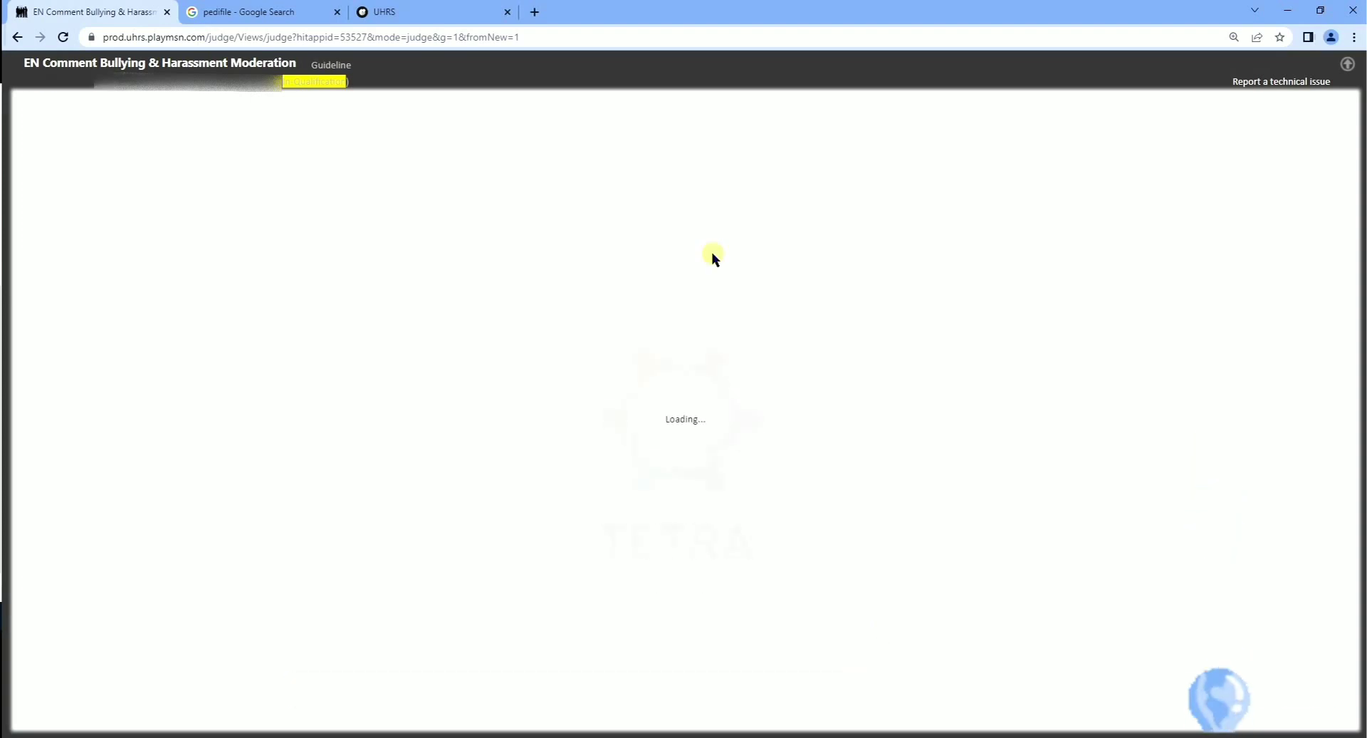
# - Read the gun culture headline, answer NO for its school shooter comment and for the "What's That?" comment, and submit the page
pyautogui.moveTo(288, 173); pyautogui.dragTo(775, 180)
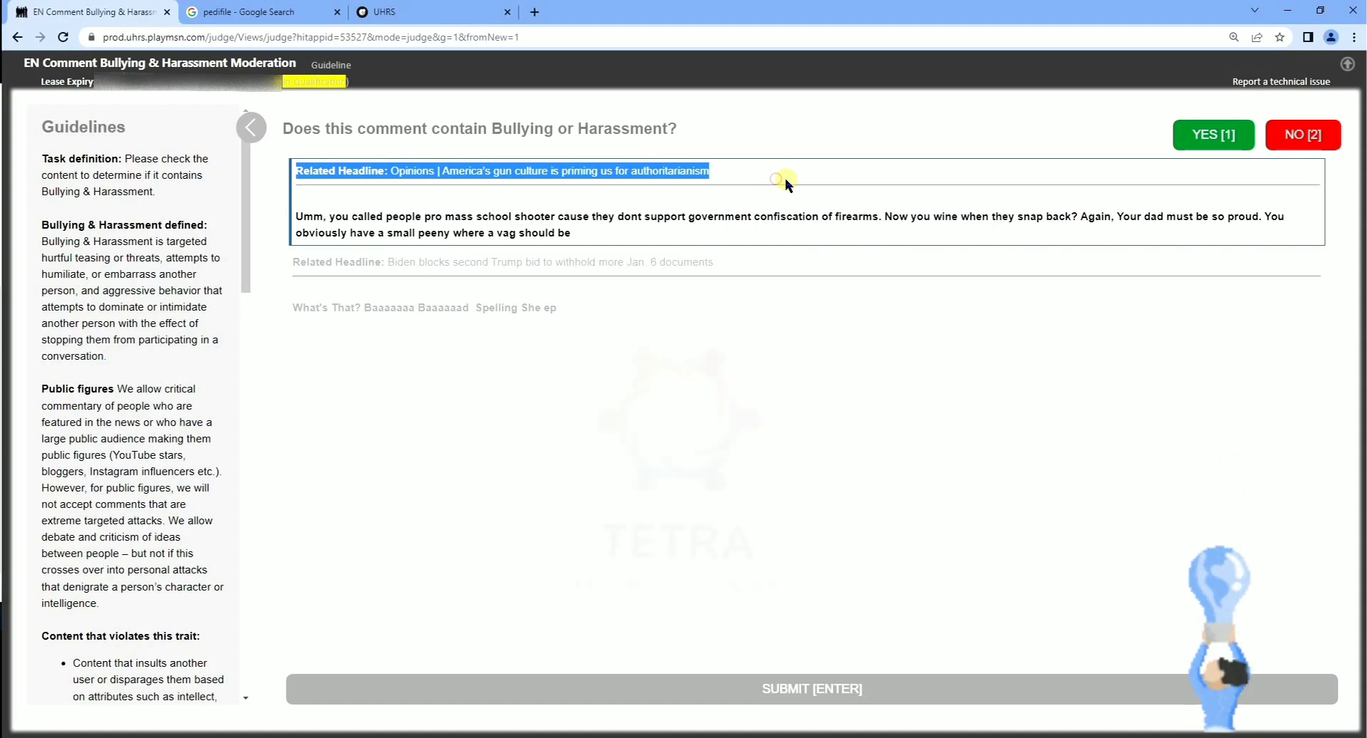
pyautogui.click(786, 183)
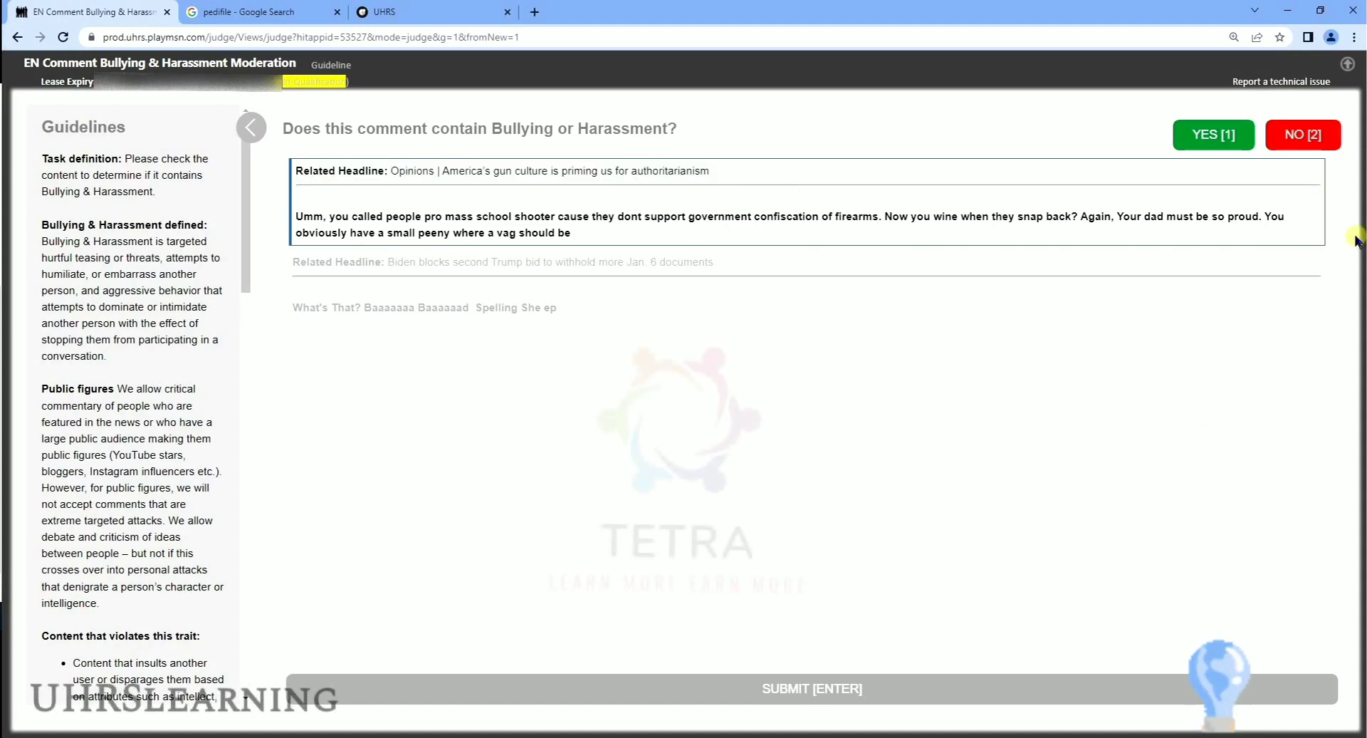
pyautogui.press('1')
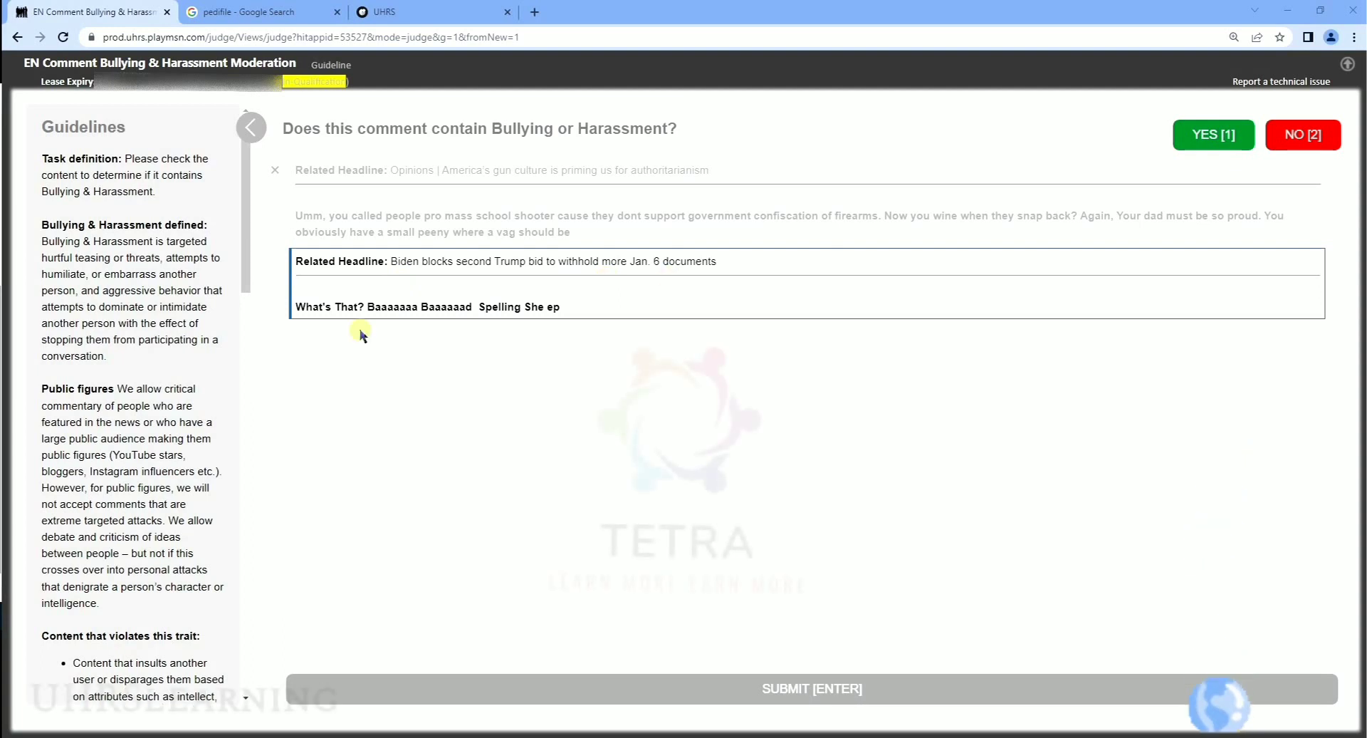
pyautogui.click(1303, 135)
pyautogui.click(883, 698)
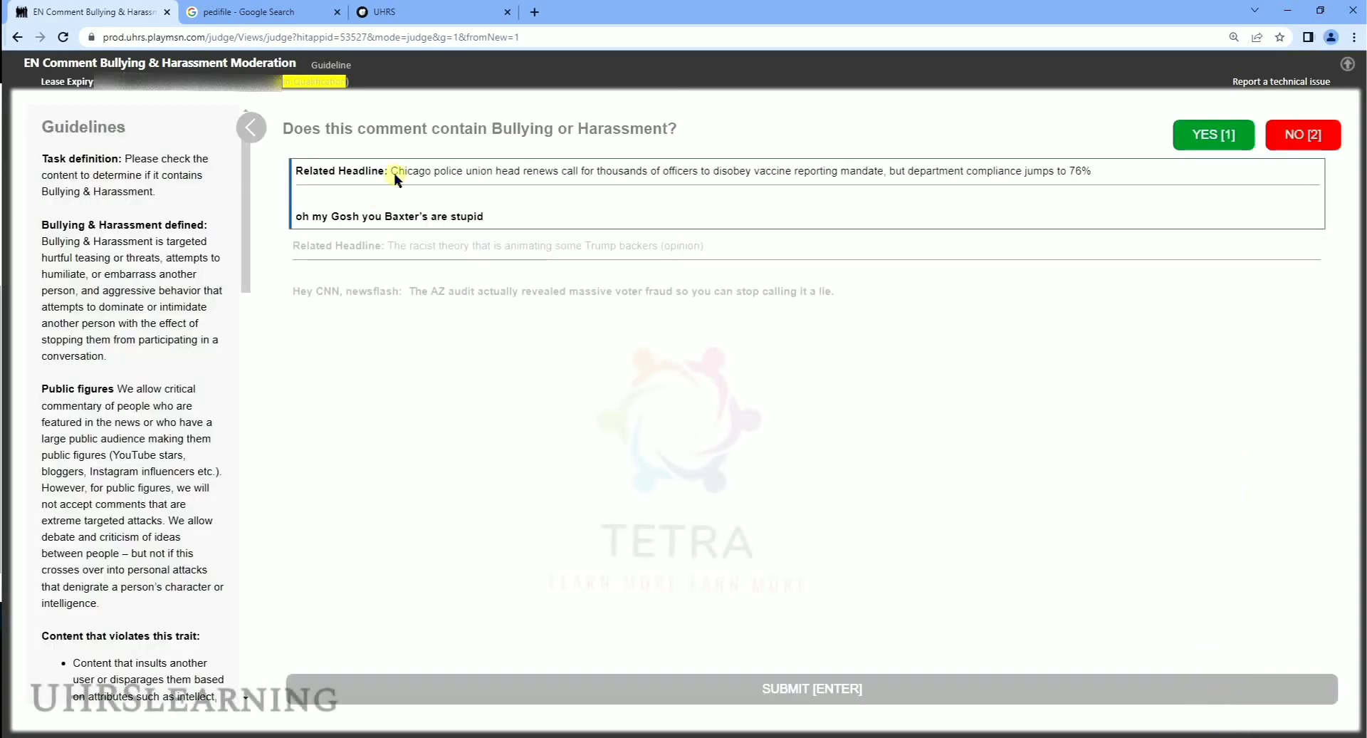
# - Read the Chicago police union headline and its comment ending in "are stupid", and search Google for the full comment text
pyautogui.moveTo(398, 171); pyautogui.dragTo(706, 188)
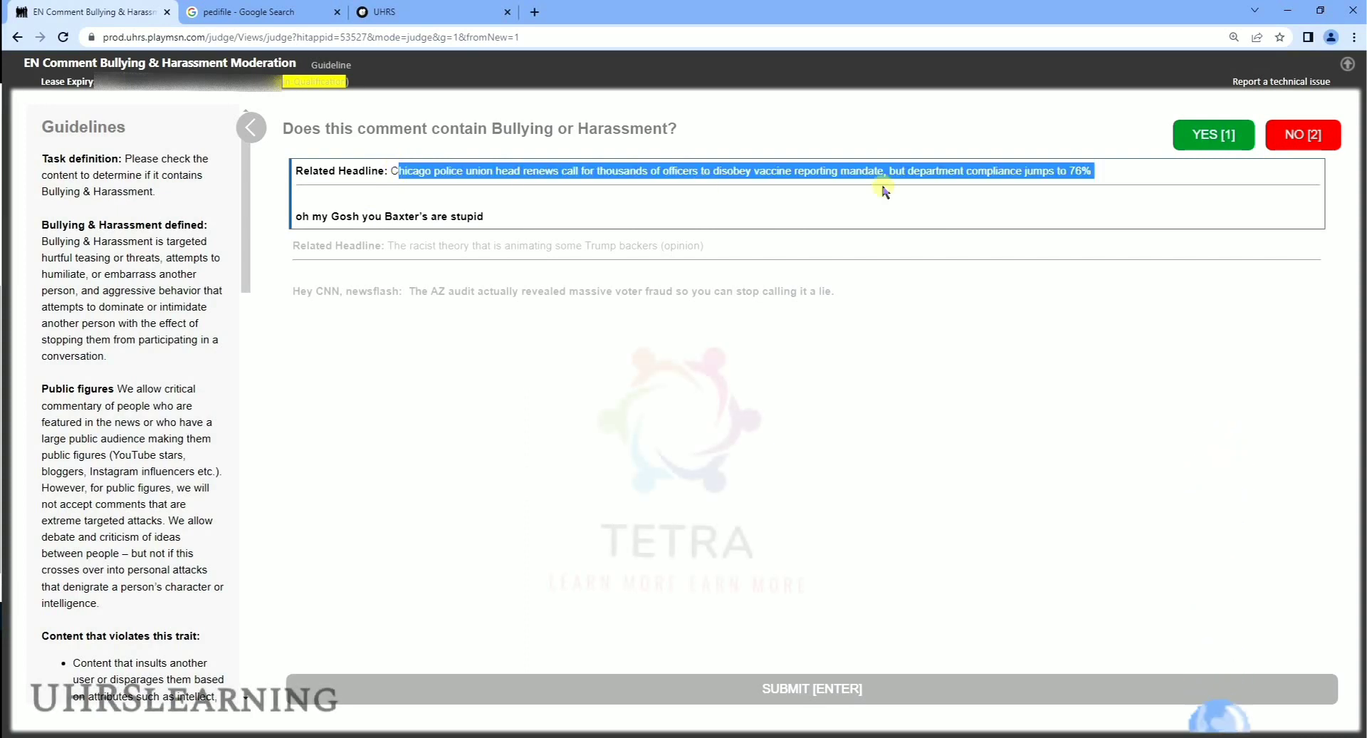
pyautogui.click(1094, 202)
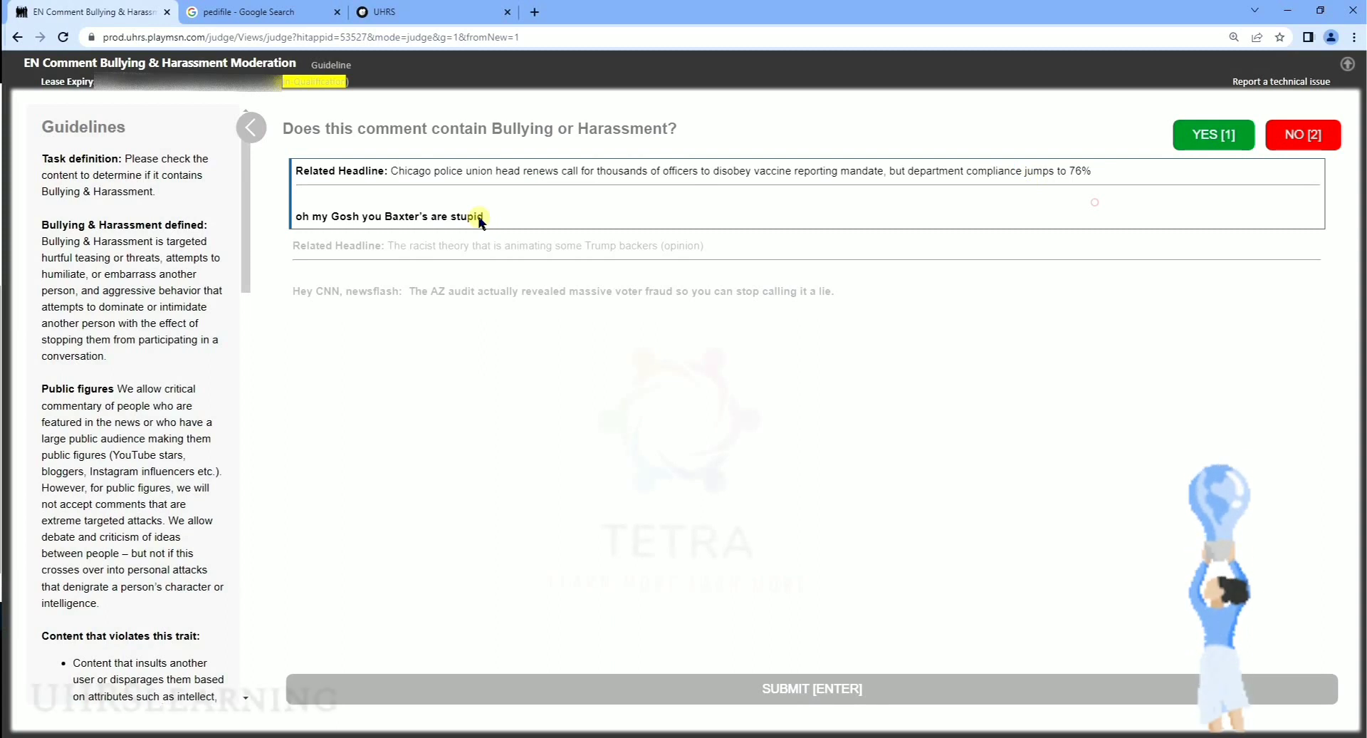
pyautogui.keyDown('shift'); pyautogui.click(481, 223); pyautogui.keyUp('shift')
pyautogui.moveTo(488, 218); pyautogui.dragTo(547, 221)
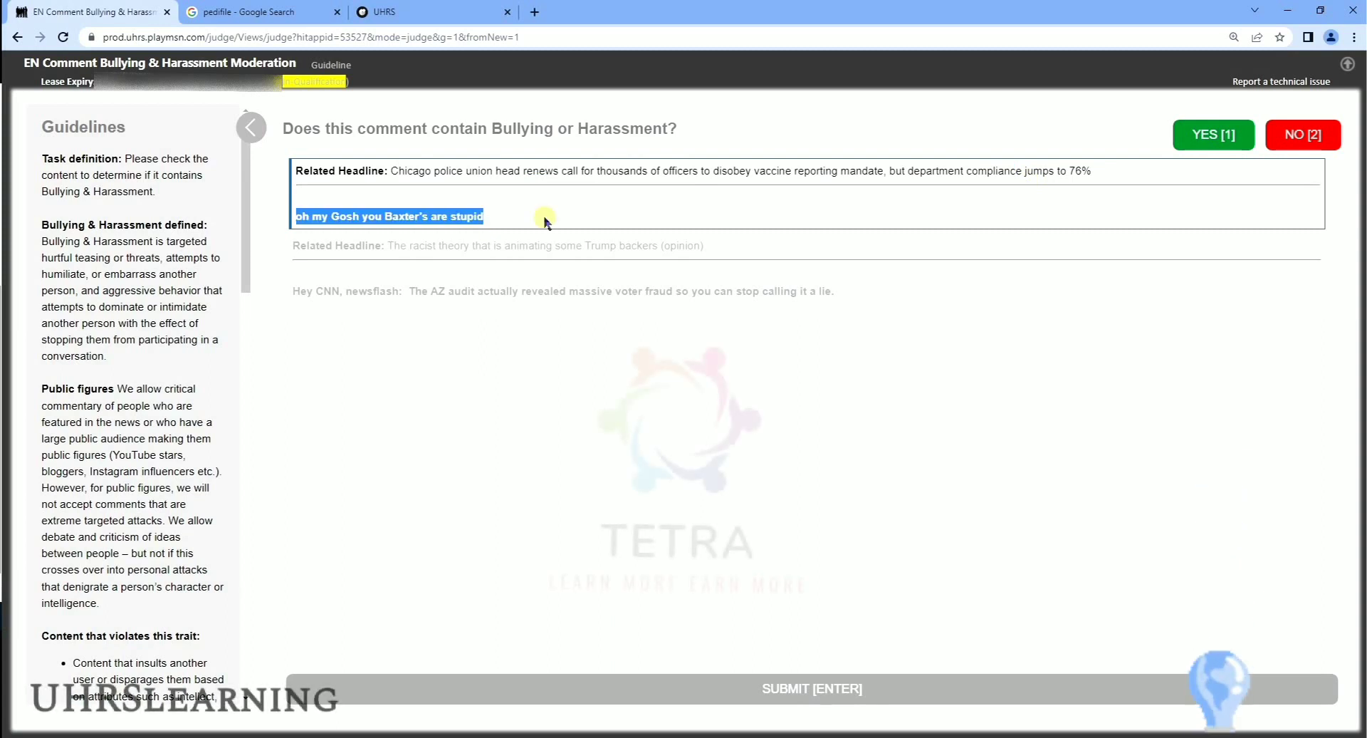
pyautogui.click(546, 221)
pyautogui.click(302, 220)
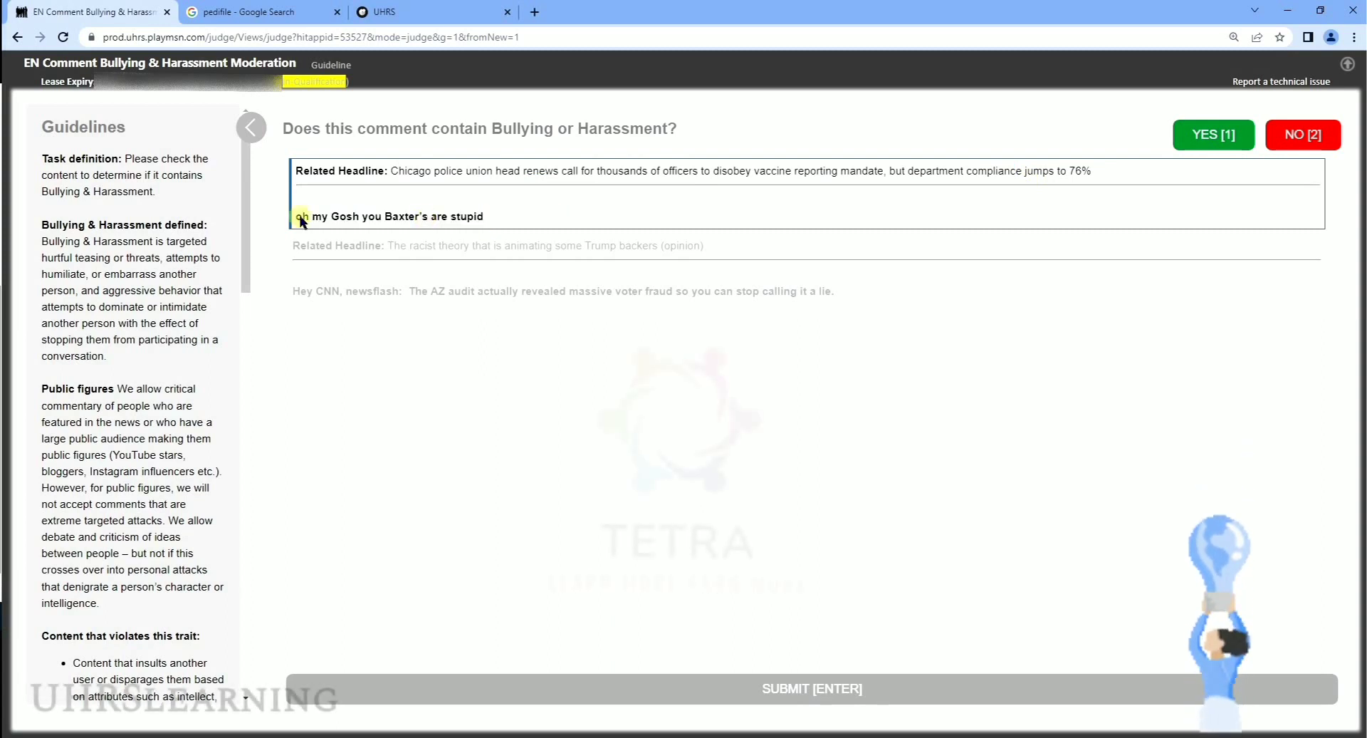
pyautogui.moveTo(302, 220); pyautogui.dragTo(469, 213)
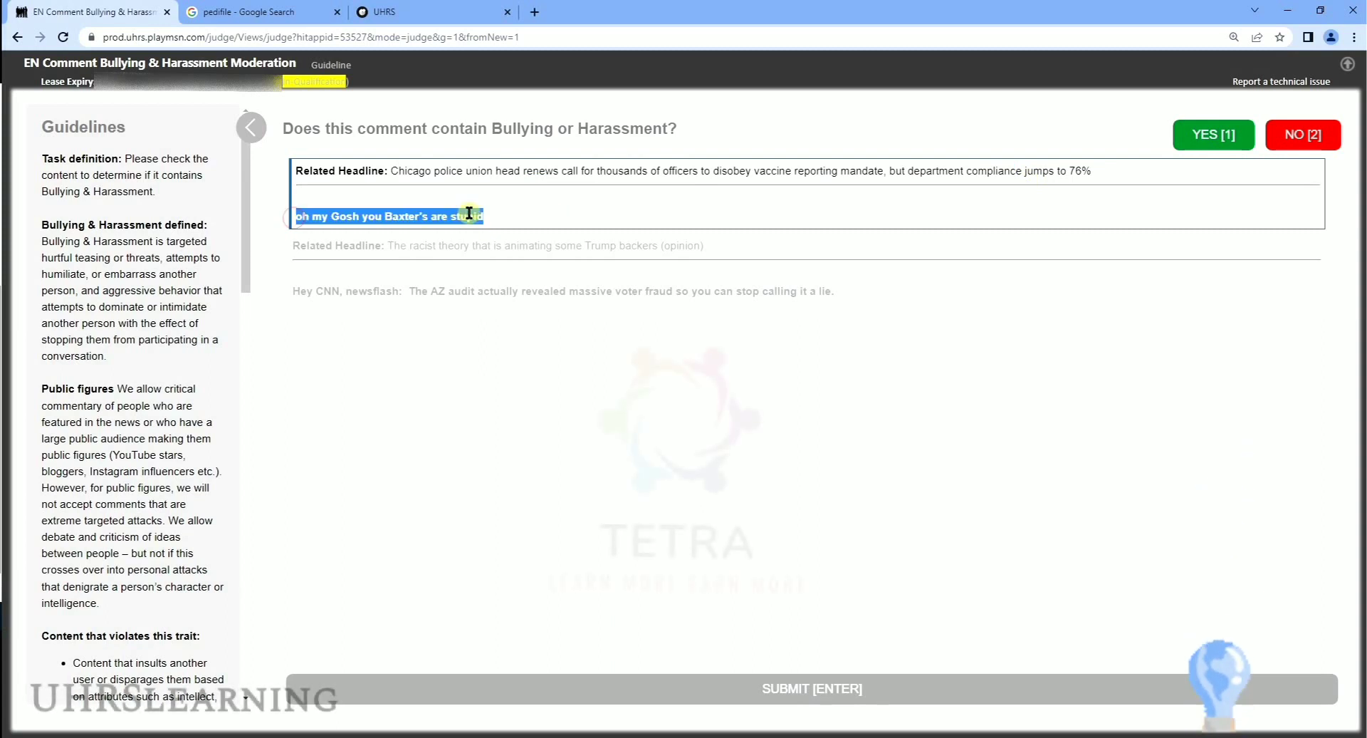
pyautogui.rightClick(518, 267)
pyautogui.click(528, 269)
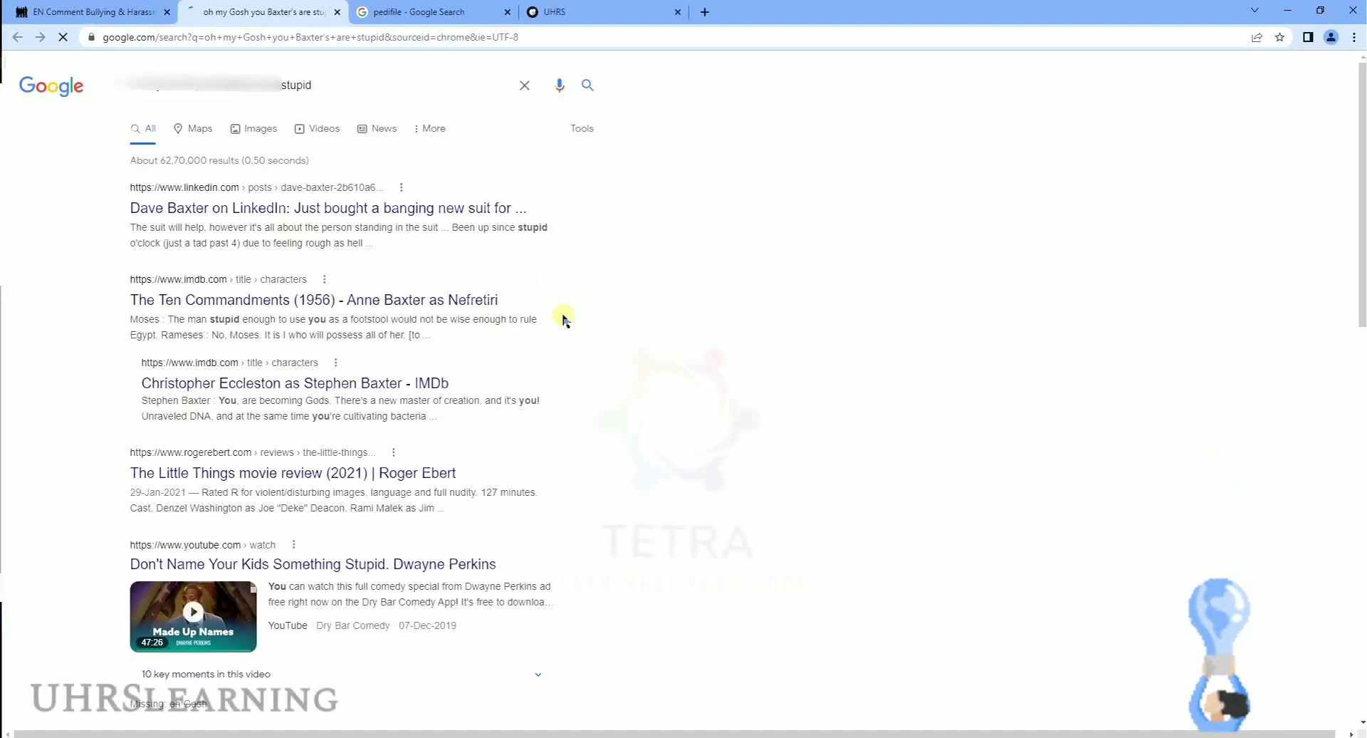
# - Copy the searched comment text, open Google Translate at translate.google.com, and translate the comment into Hindi
pyautogui.click(307, 88)
pyautogui.tripleClick(306, 88)
pyautogui.hotkey('ctrl', 'c')
pyautogui.rightClick(306, 90)
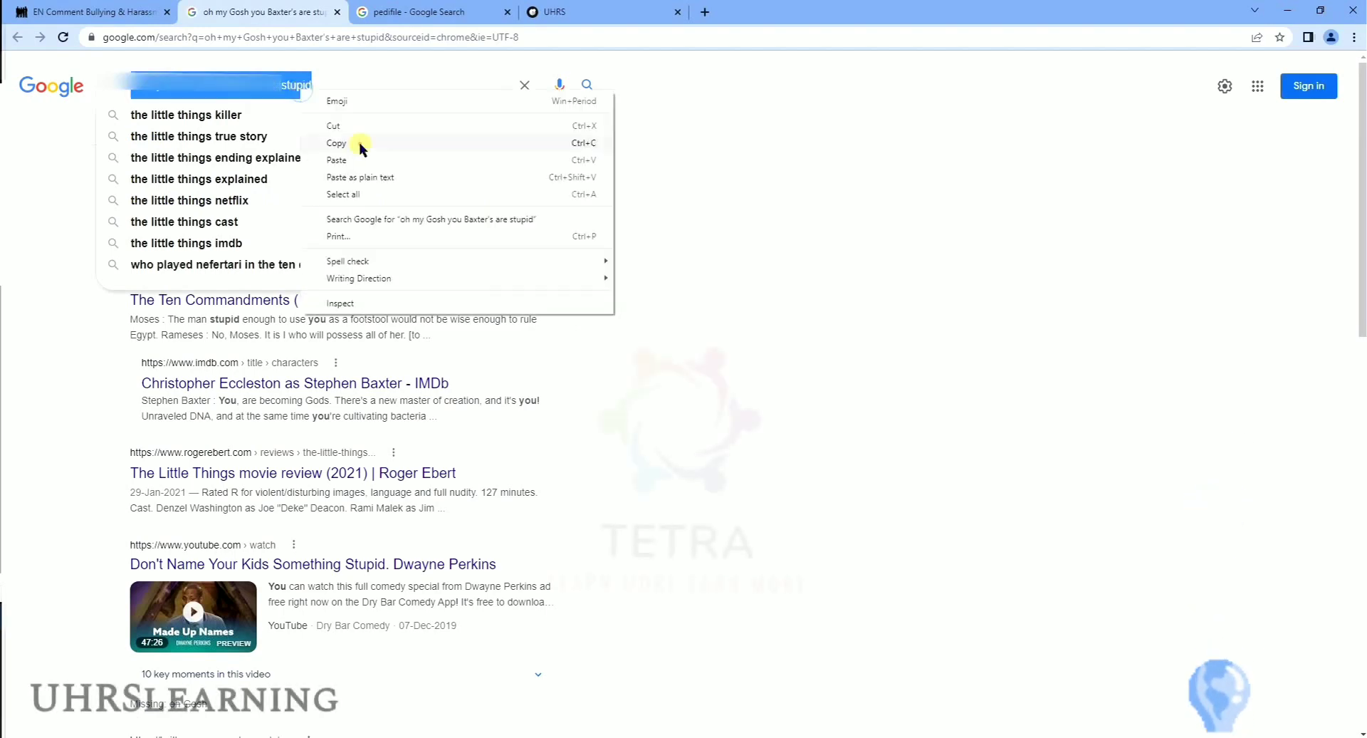
pyautogui.click(360, 148)
pyautogui.click(320, 44)
pyautogui.write('trans')
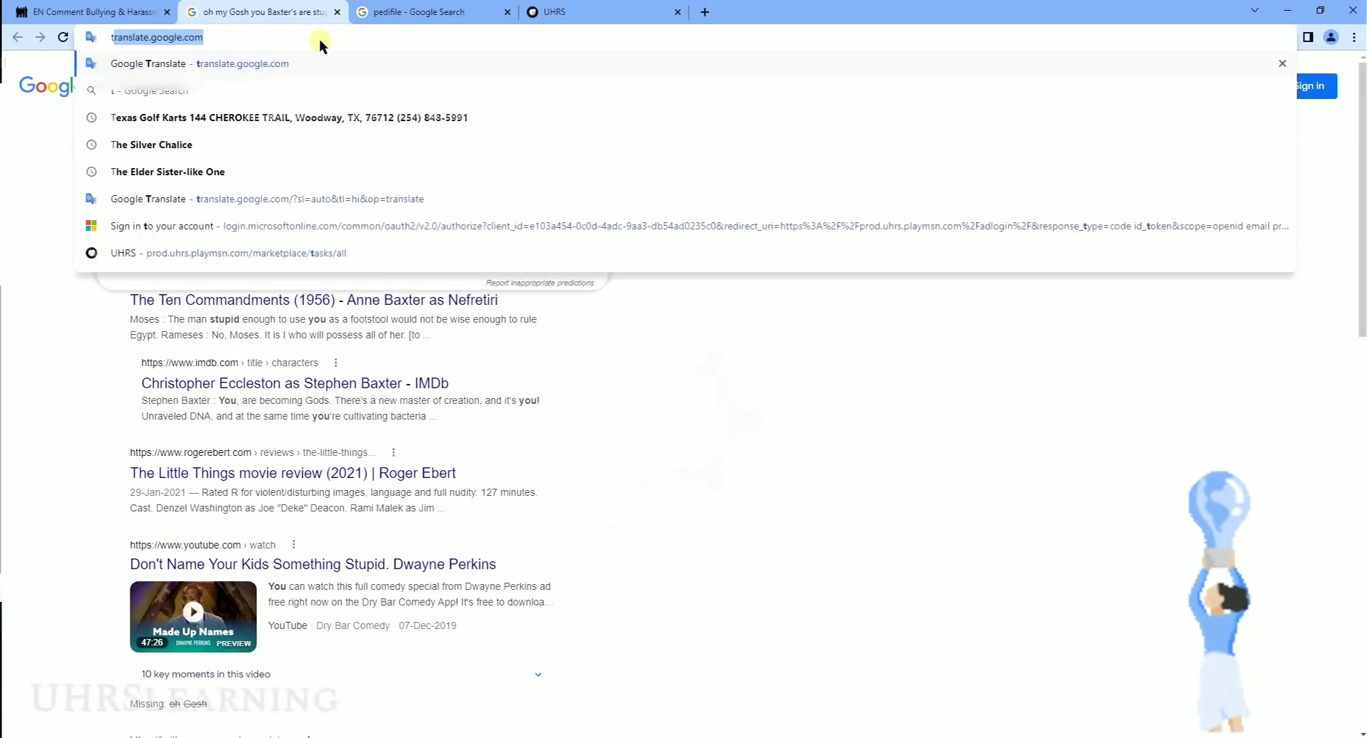
pyautogui.write('la')
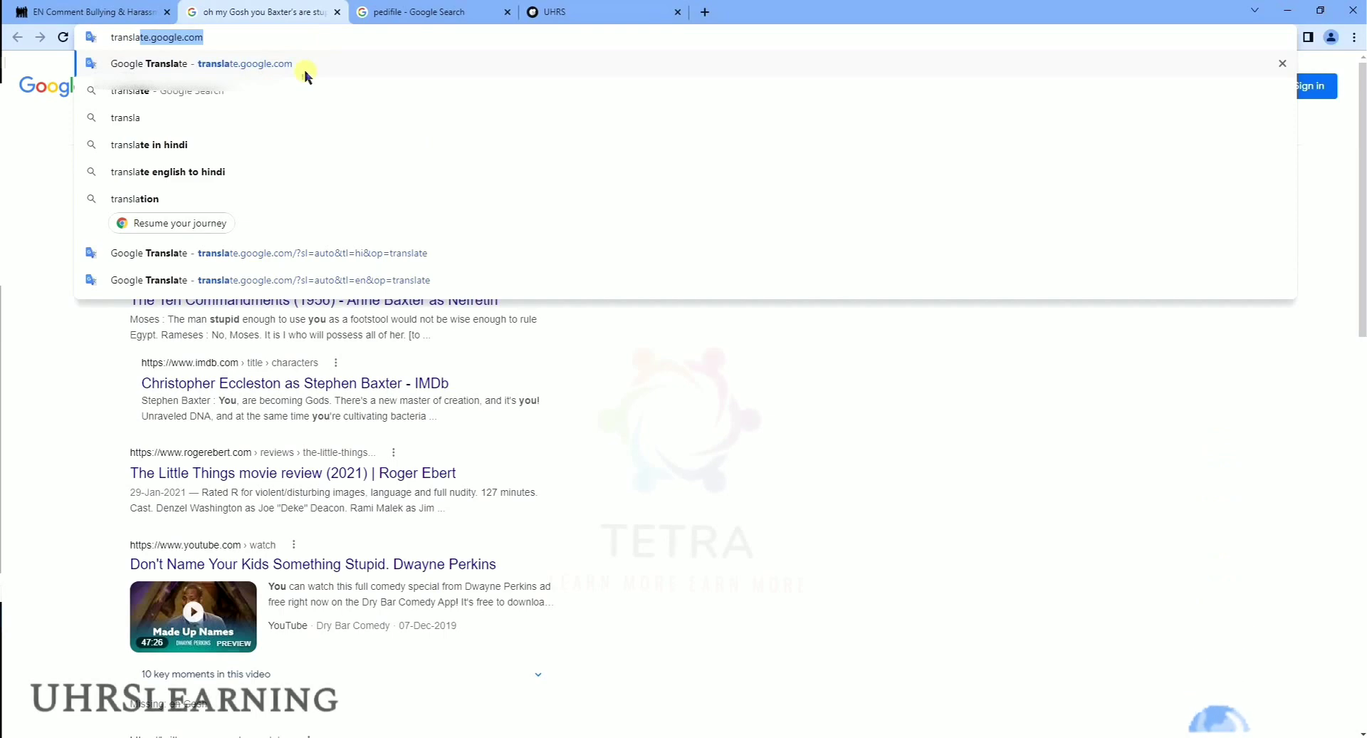
pyautogui.click(305, 71)
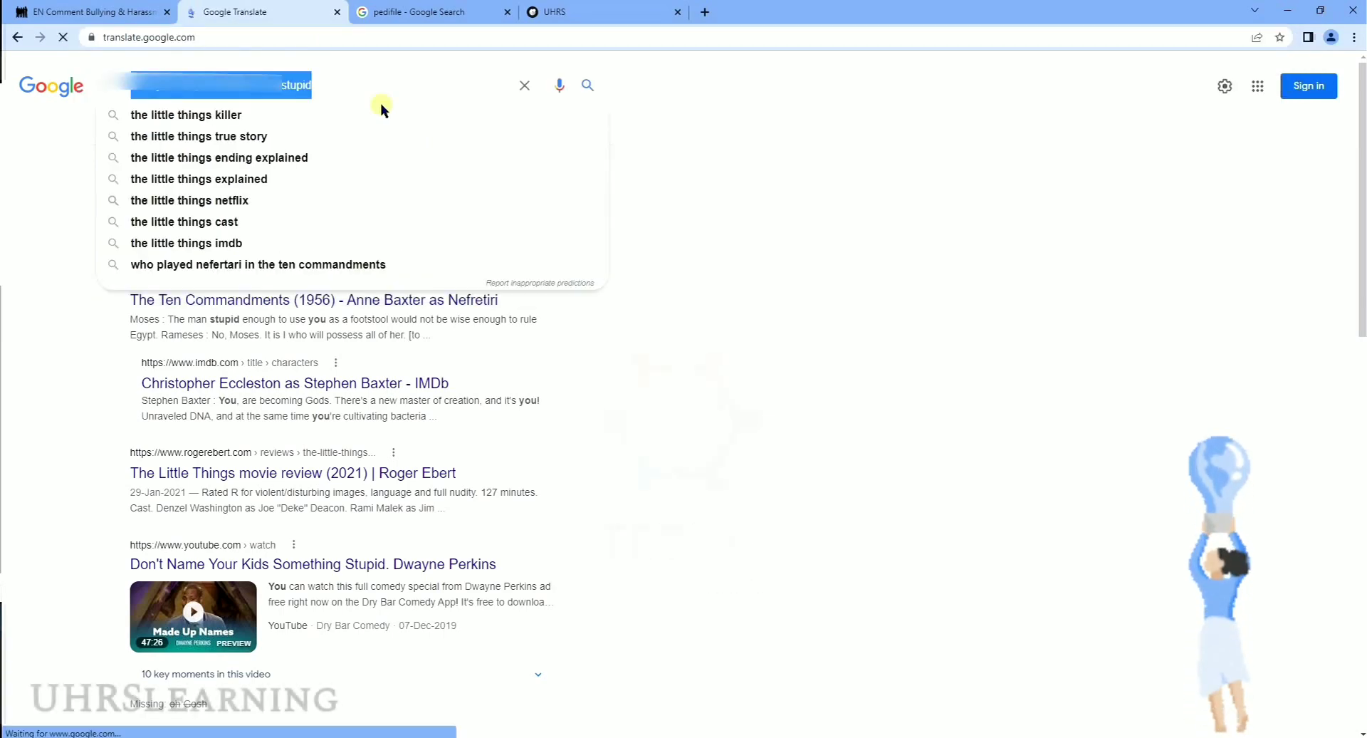
pyautogui.rightClick(377, 209)
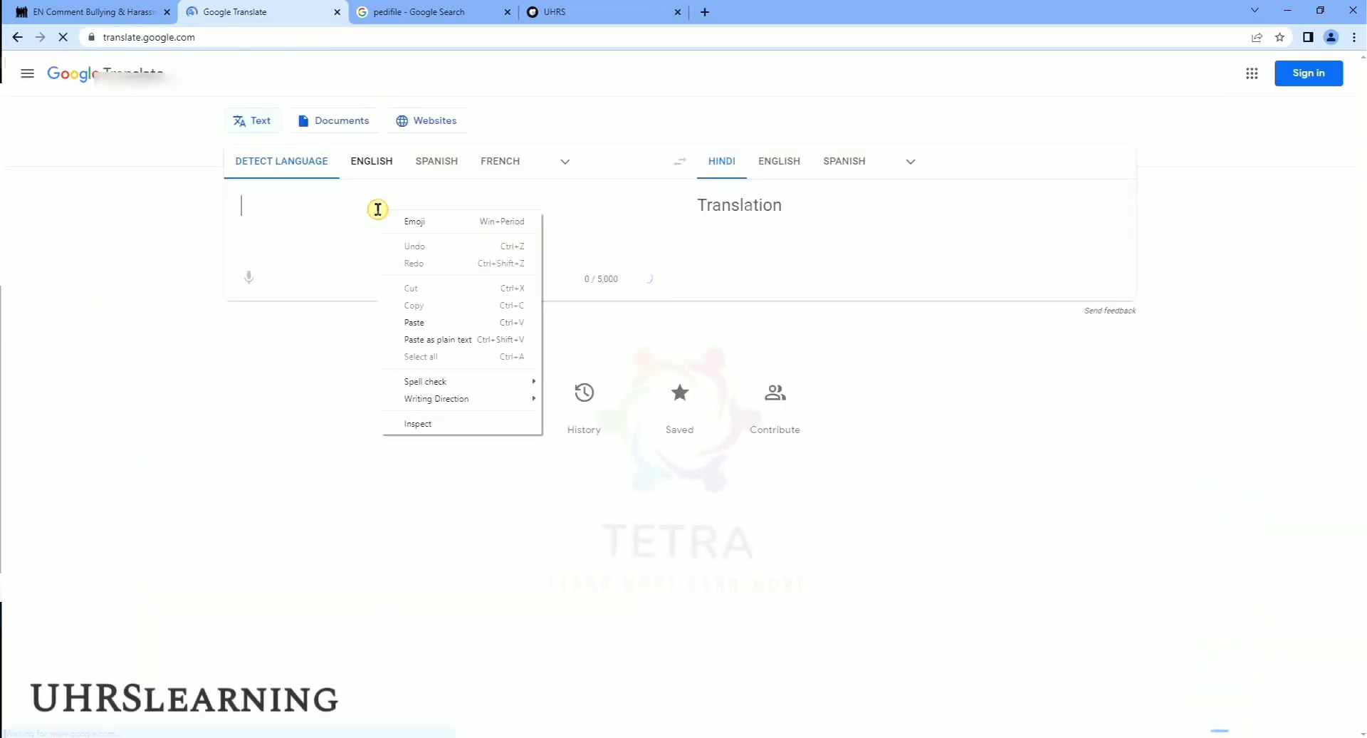
pyautogui.click(440, 341)
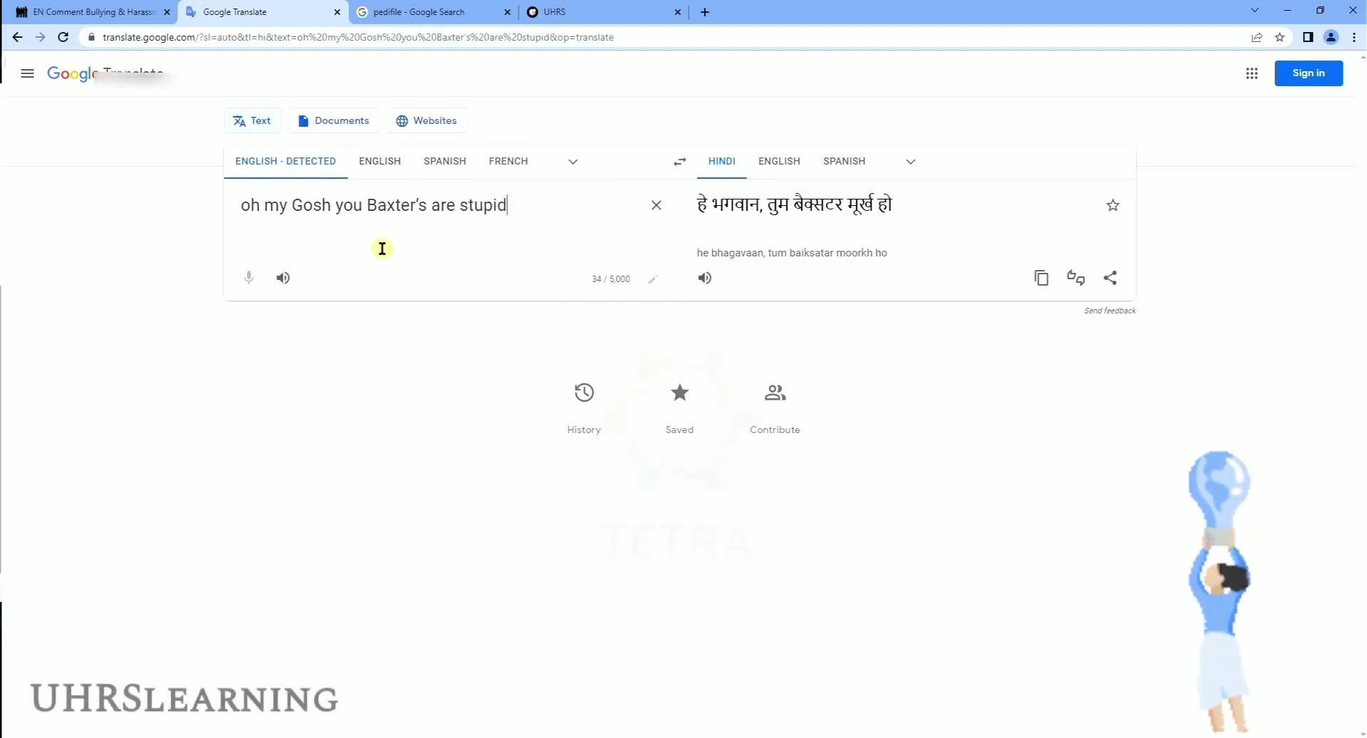
# - Return to the judging task, answer YES for the "are stupid" comment and NO for the AZ audit comment, and submit the page
pyautogui.click(85, 12)
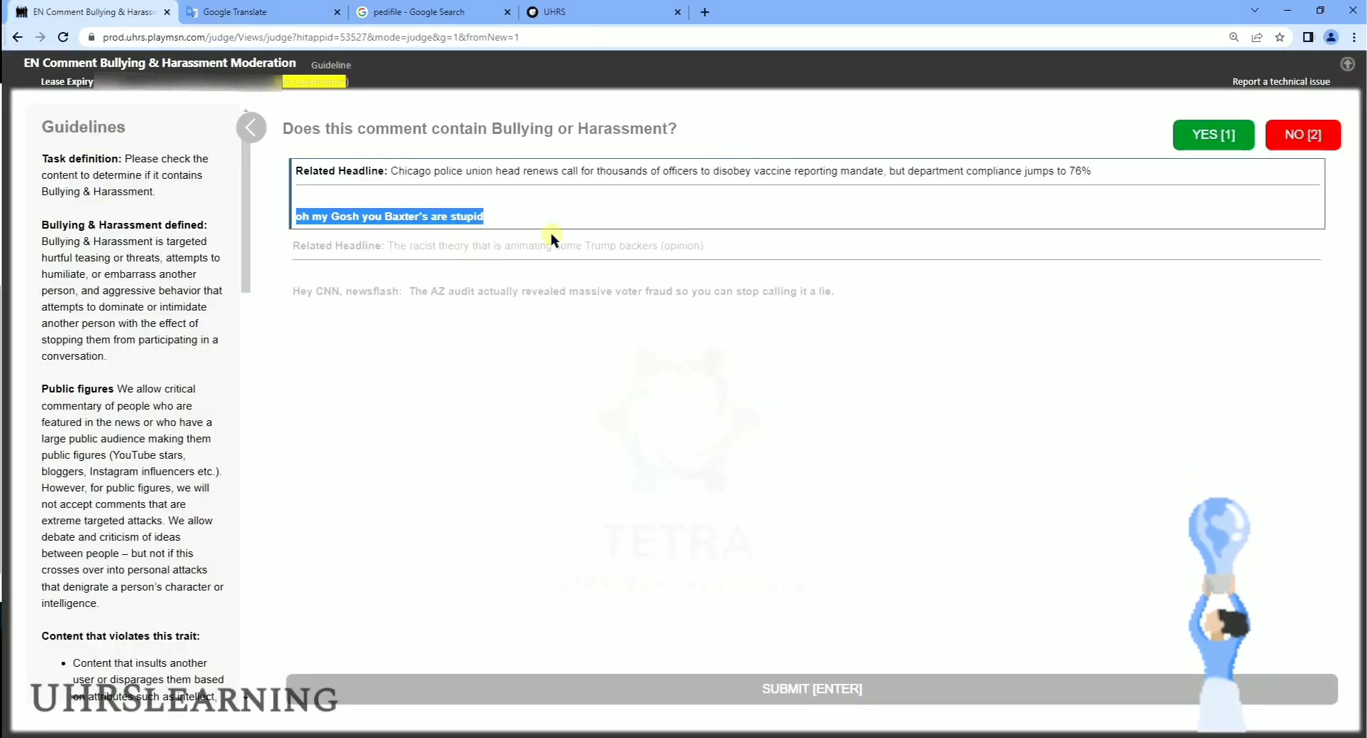
pyautogui.click(1196, 145)
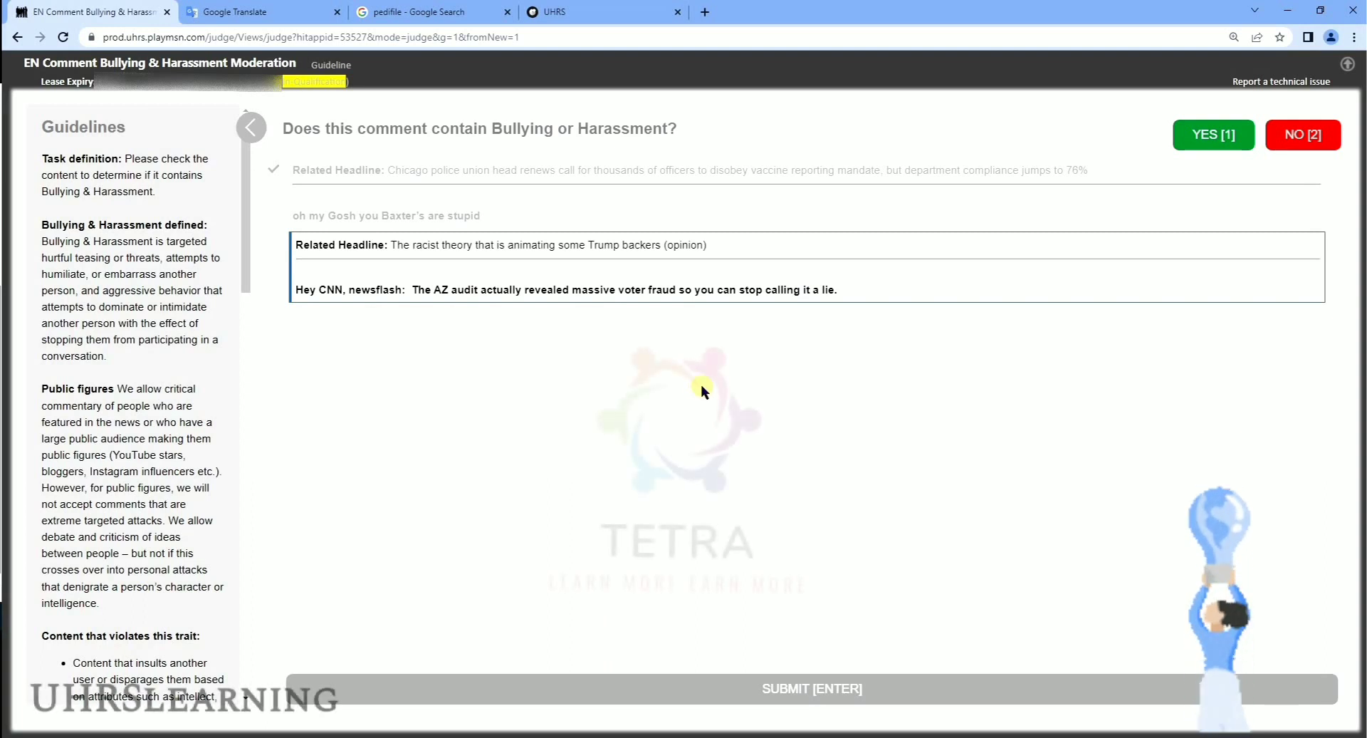
pyautogui.click(1300, 146)
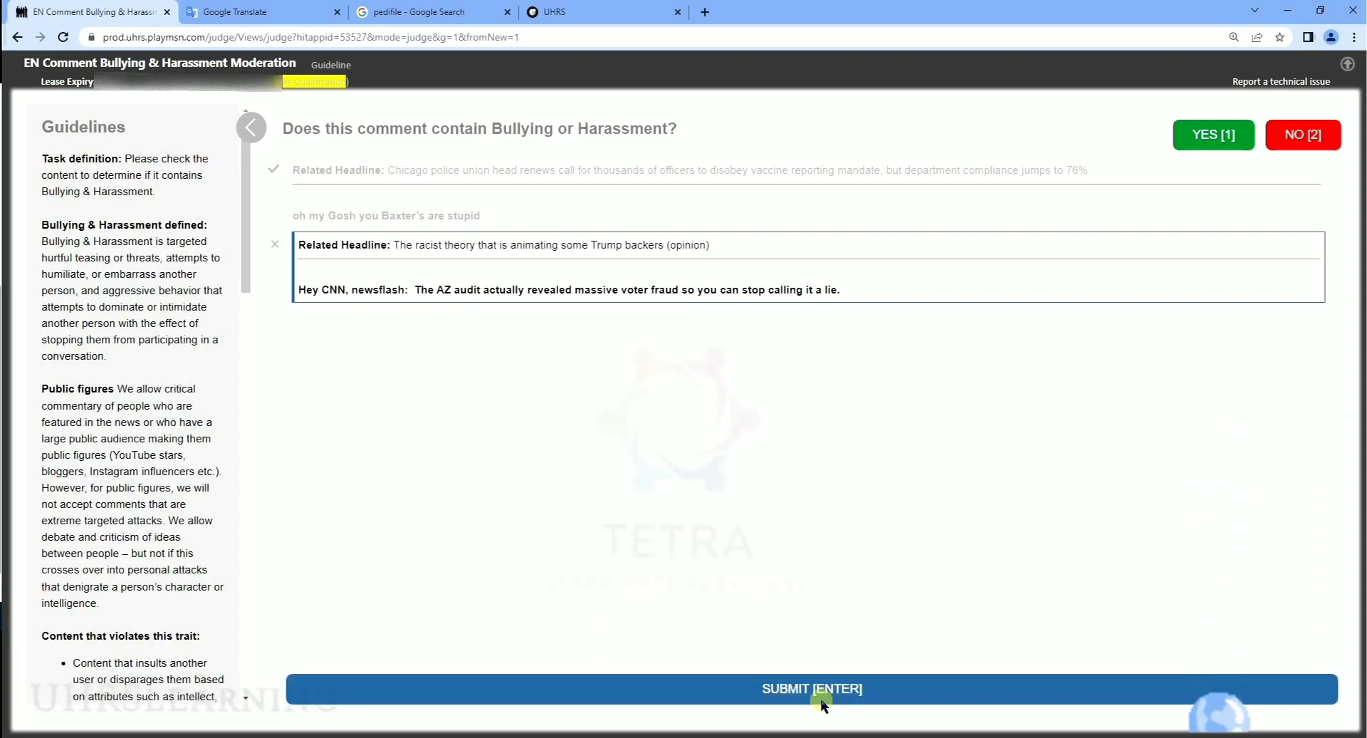
pyautogui.click(821, 695)
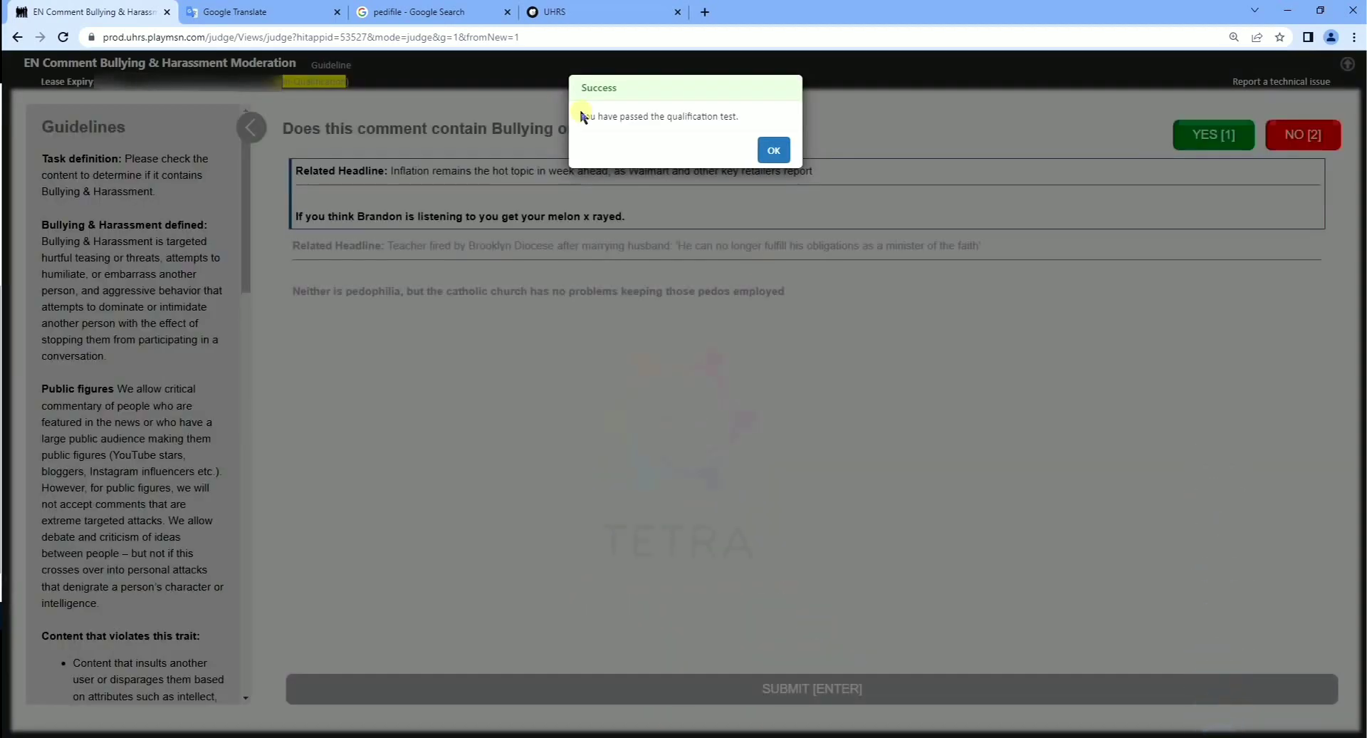
pyautogui.tripleClick(659, 116)
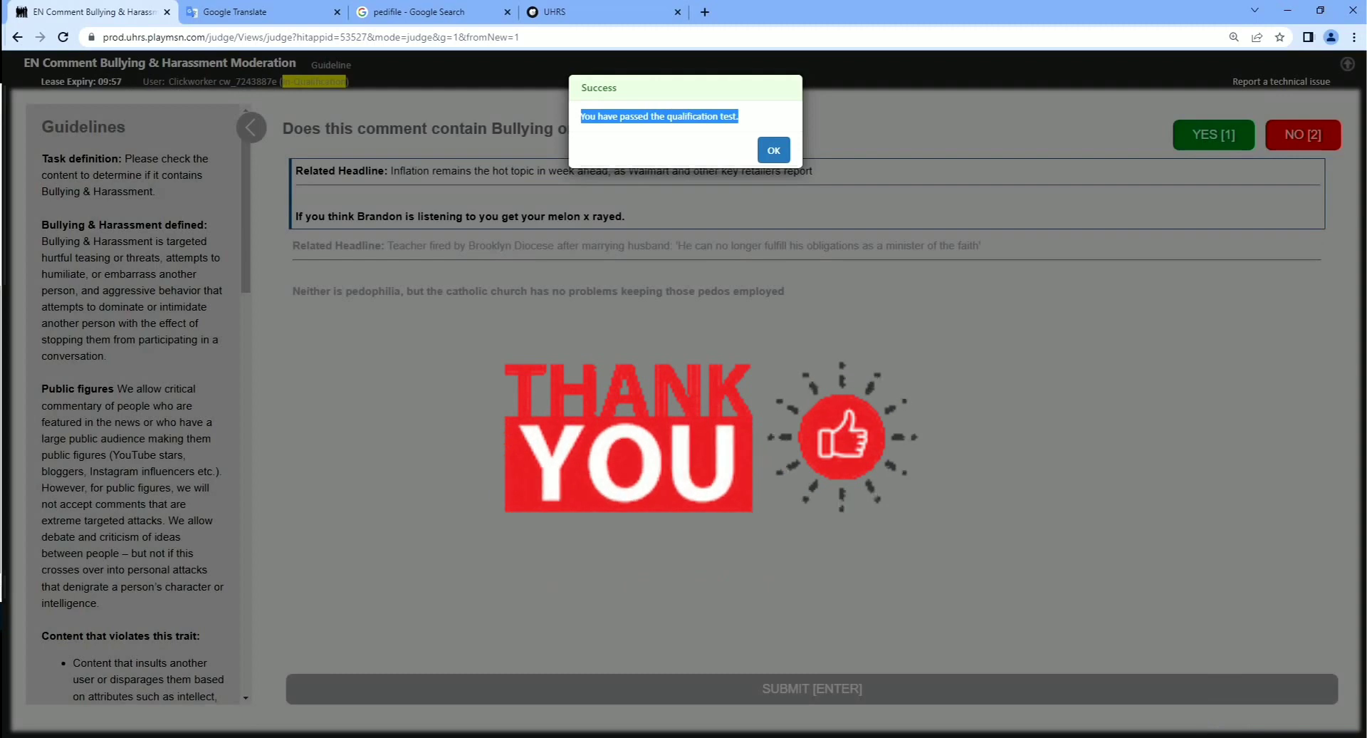